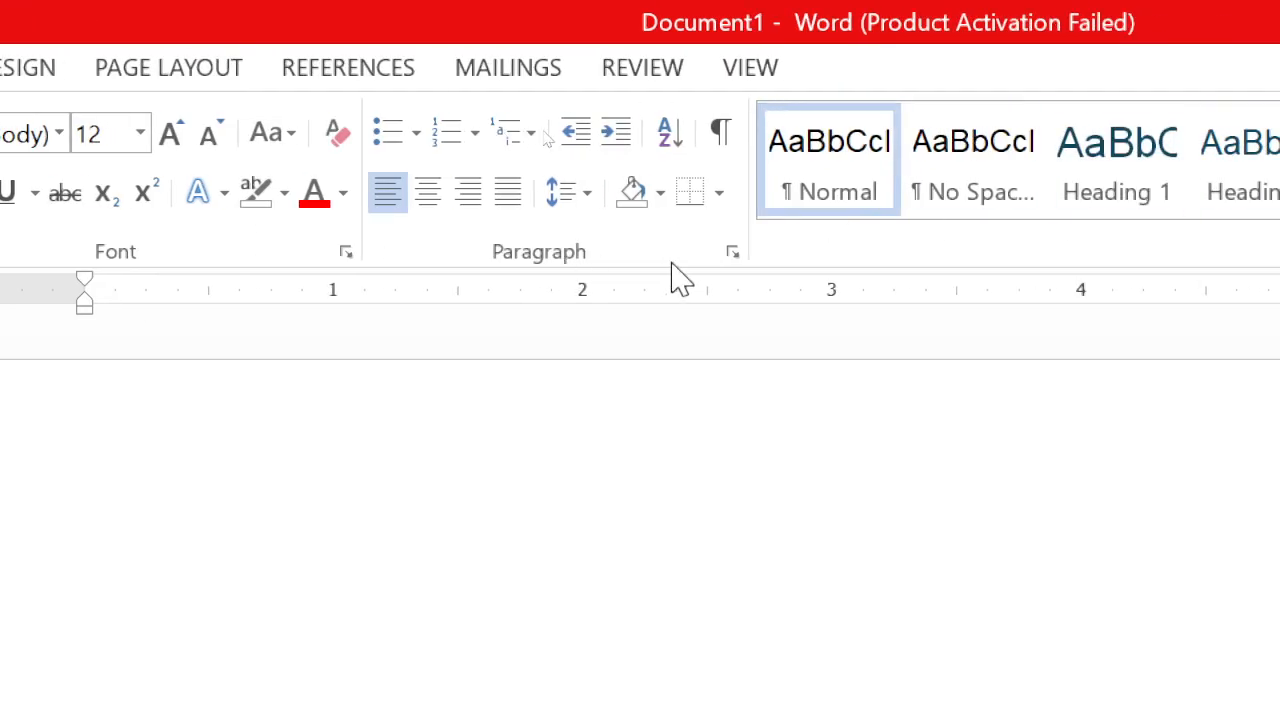
# - Examine the Borders, Page Border and Shading options in the Borders and Shading settings, then close them without applying anything
pyautogui.click(720, 200)
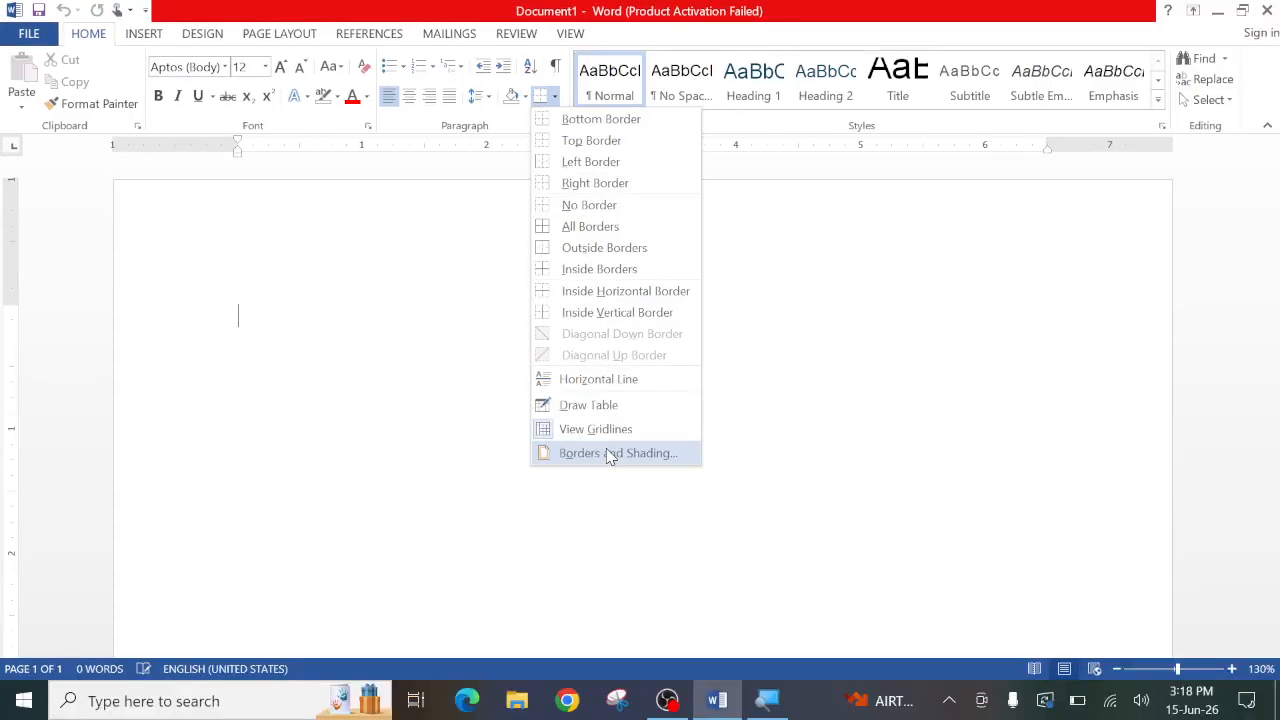
pyautogui.click(611, 453)
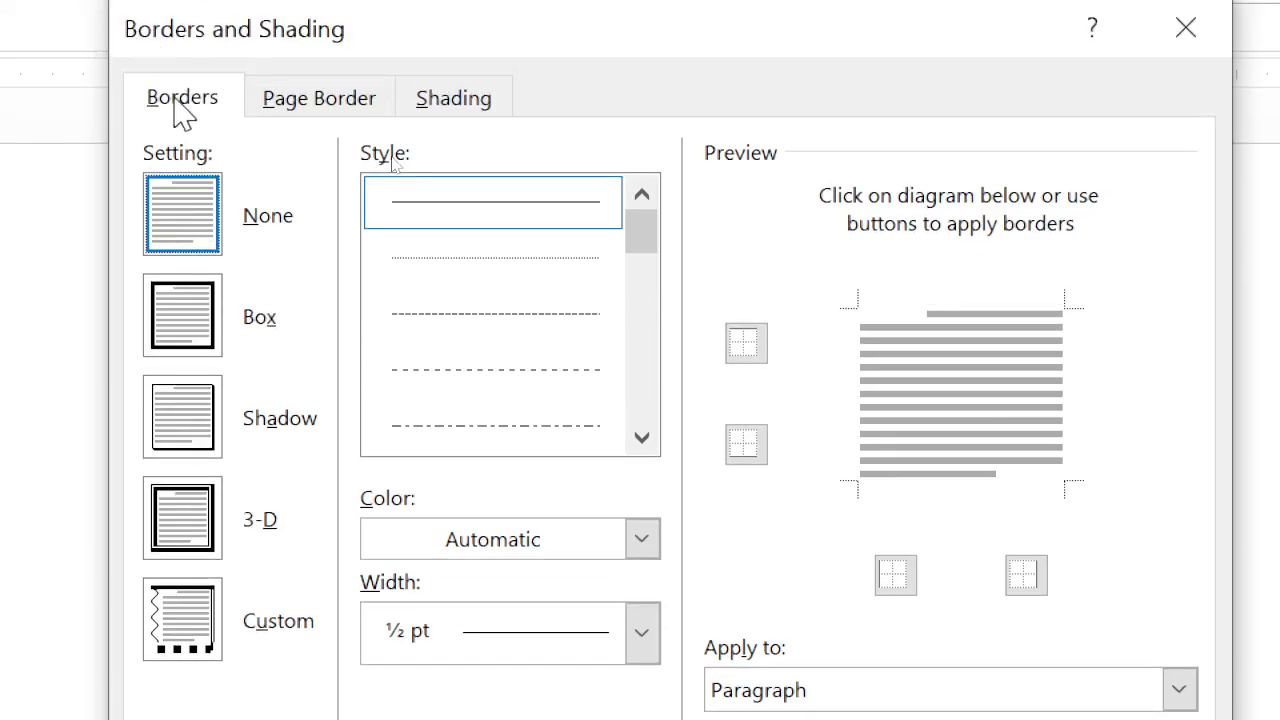
pyautogui.click(180, 112)
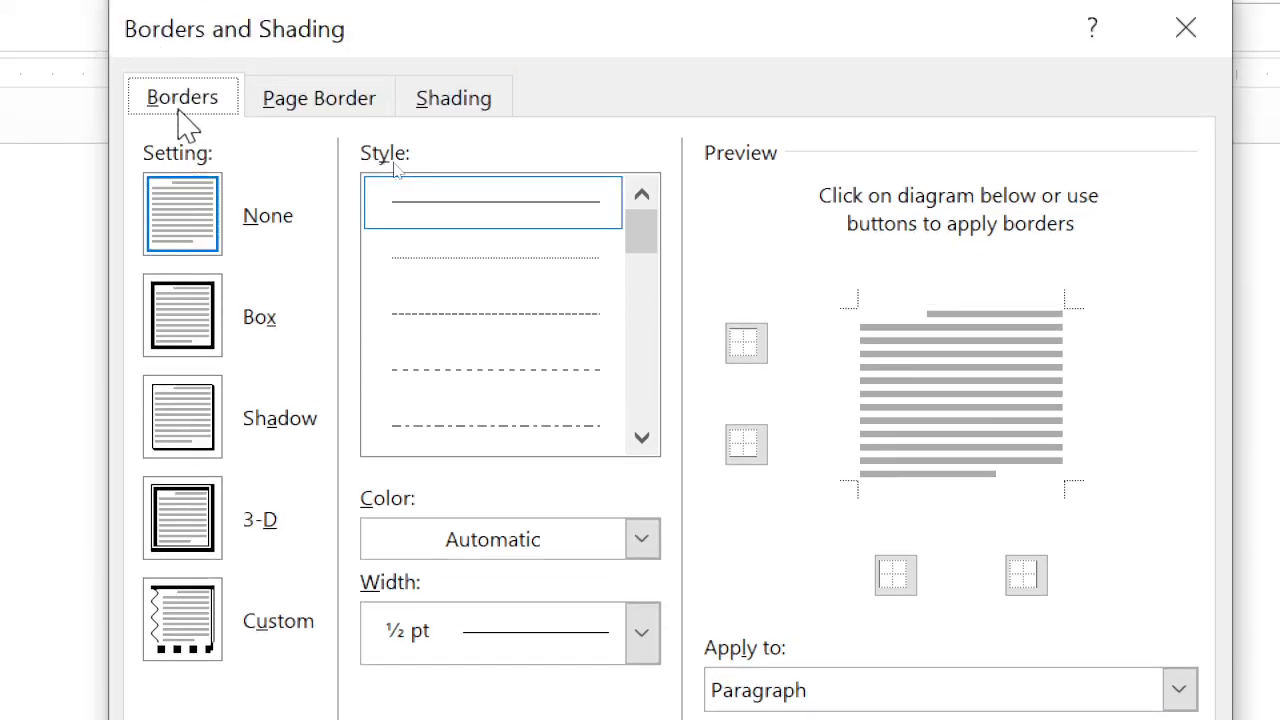
pyautogui.click(316, 108)
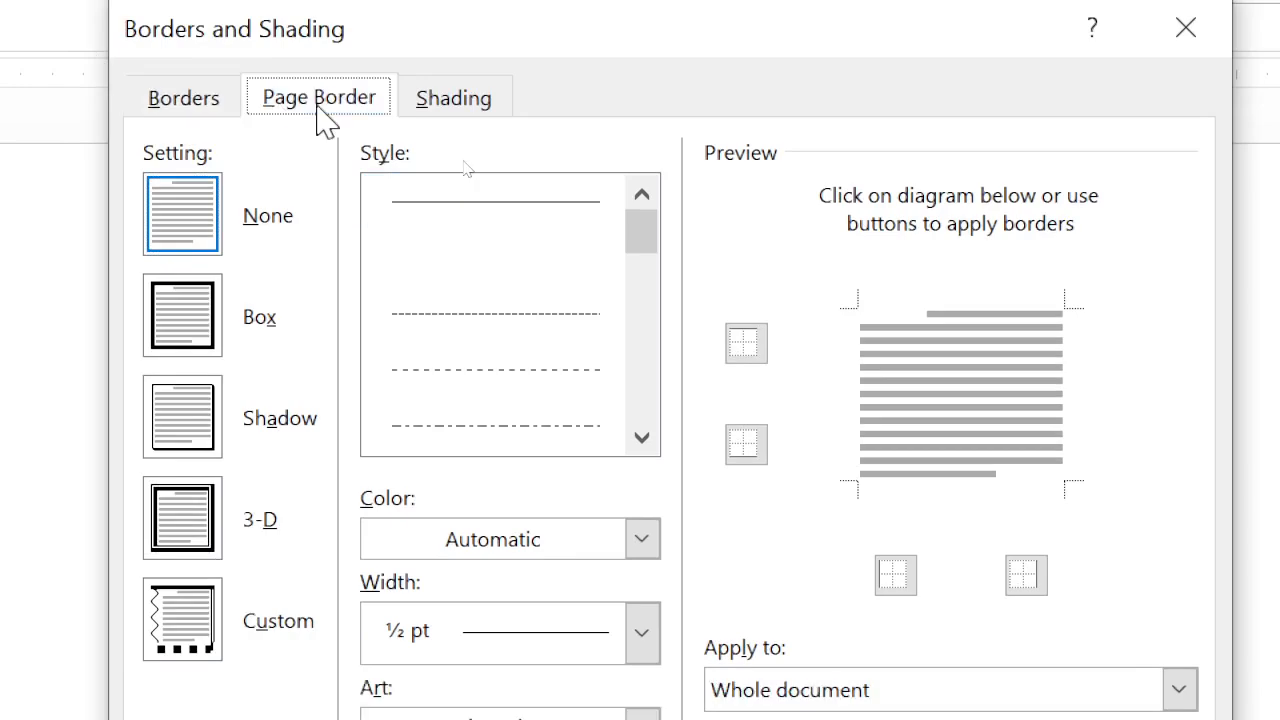
pyautogui.click(462, 104)
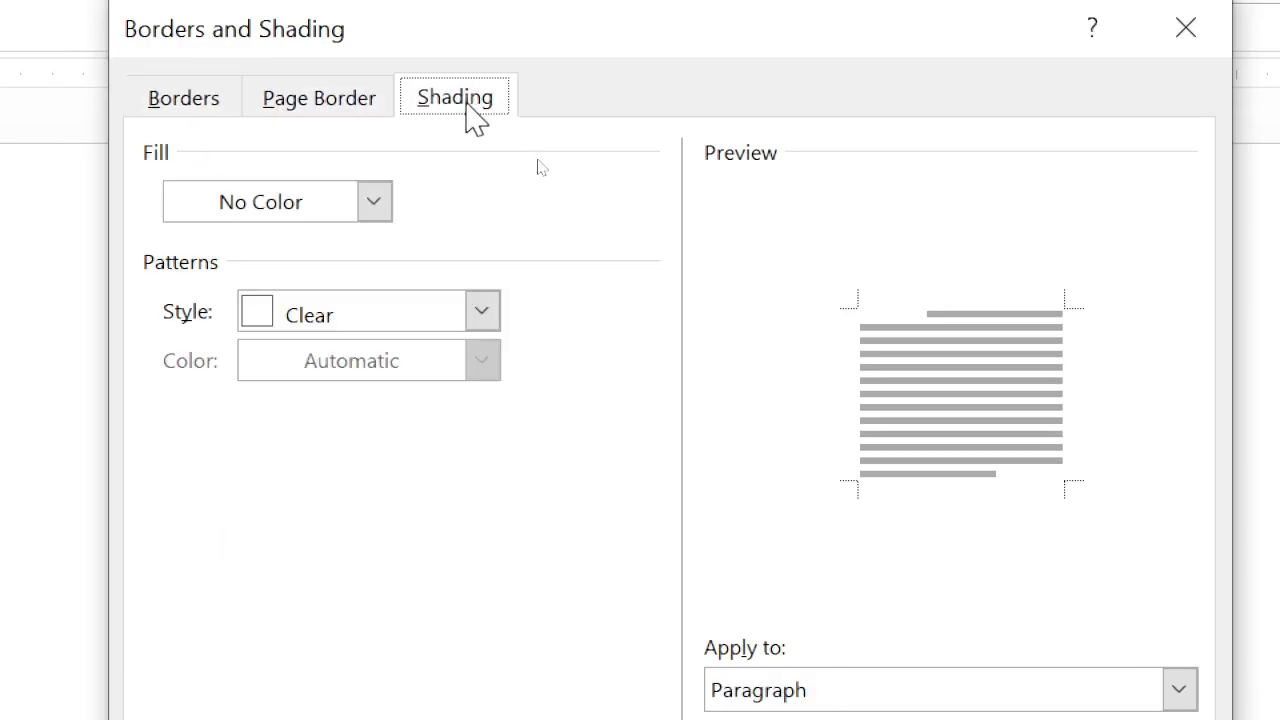
pyautogui.click(137, 110)
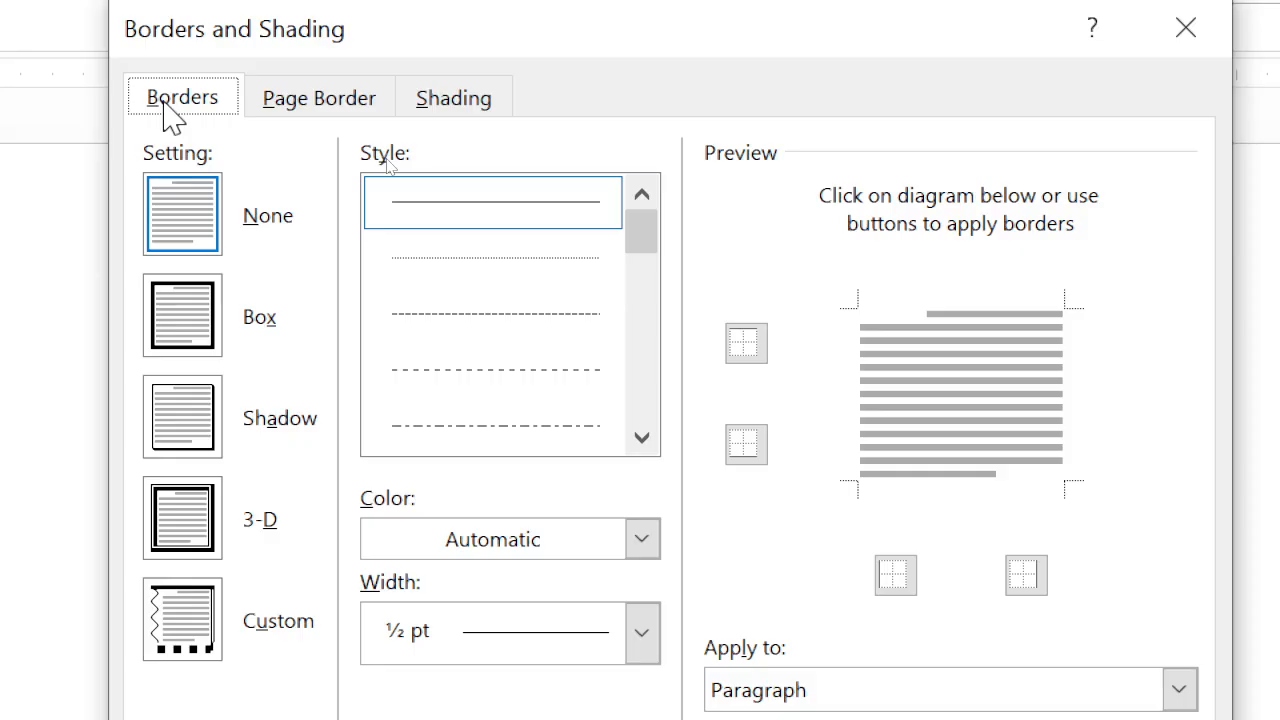
pyautogui.click(455, 98)
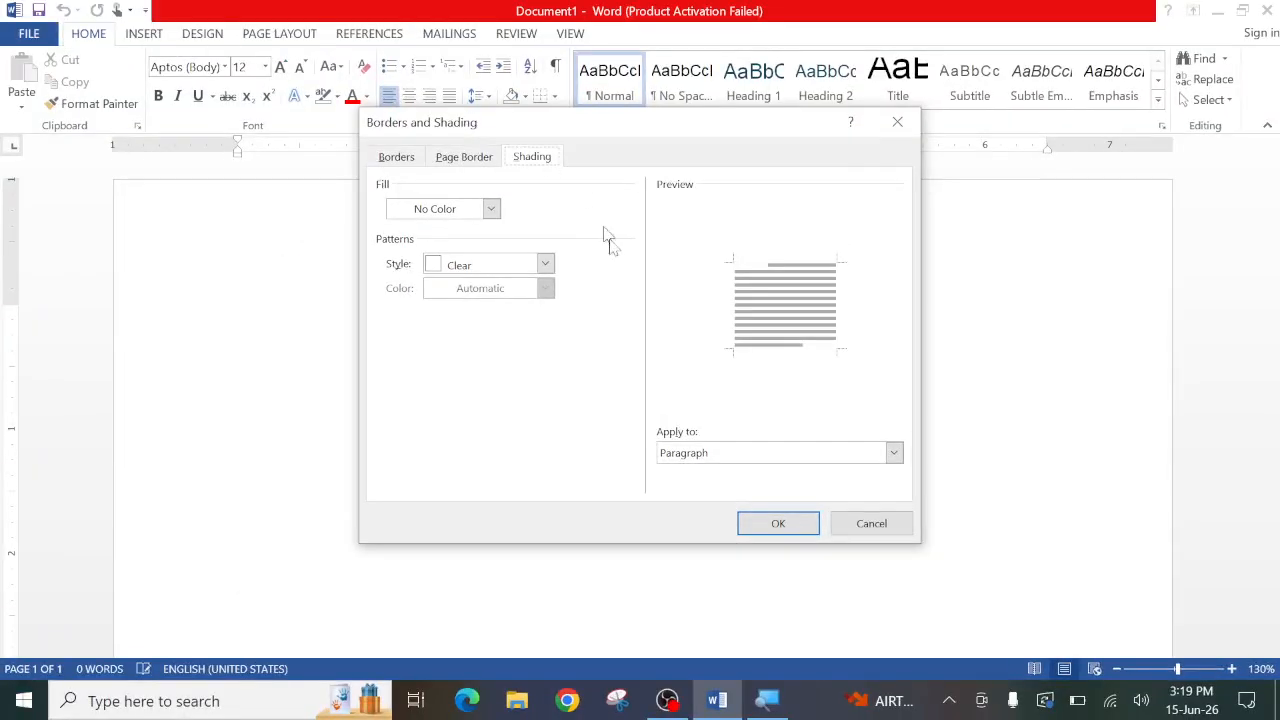
pyautogui.click(876, 532)
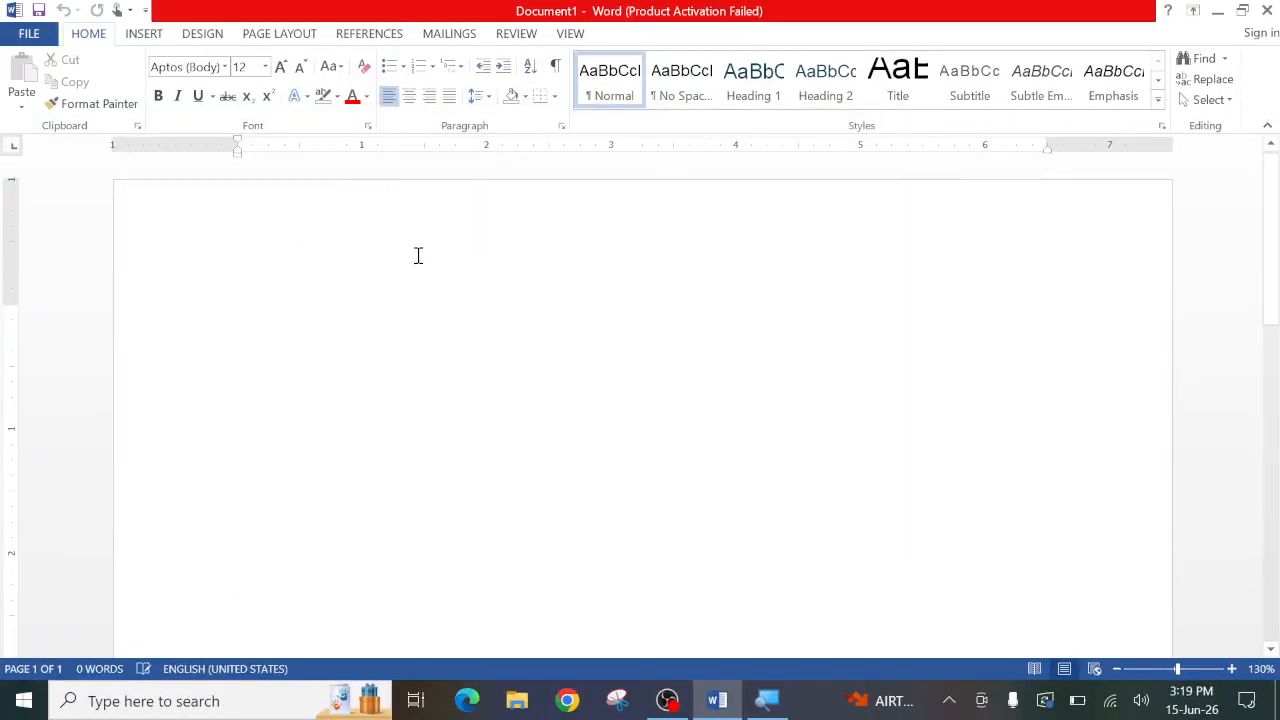
# - Generate sample paragraphs with =rand() and justify all of the text
pyautogui.write('=rand(')
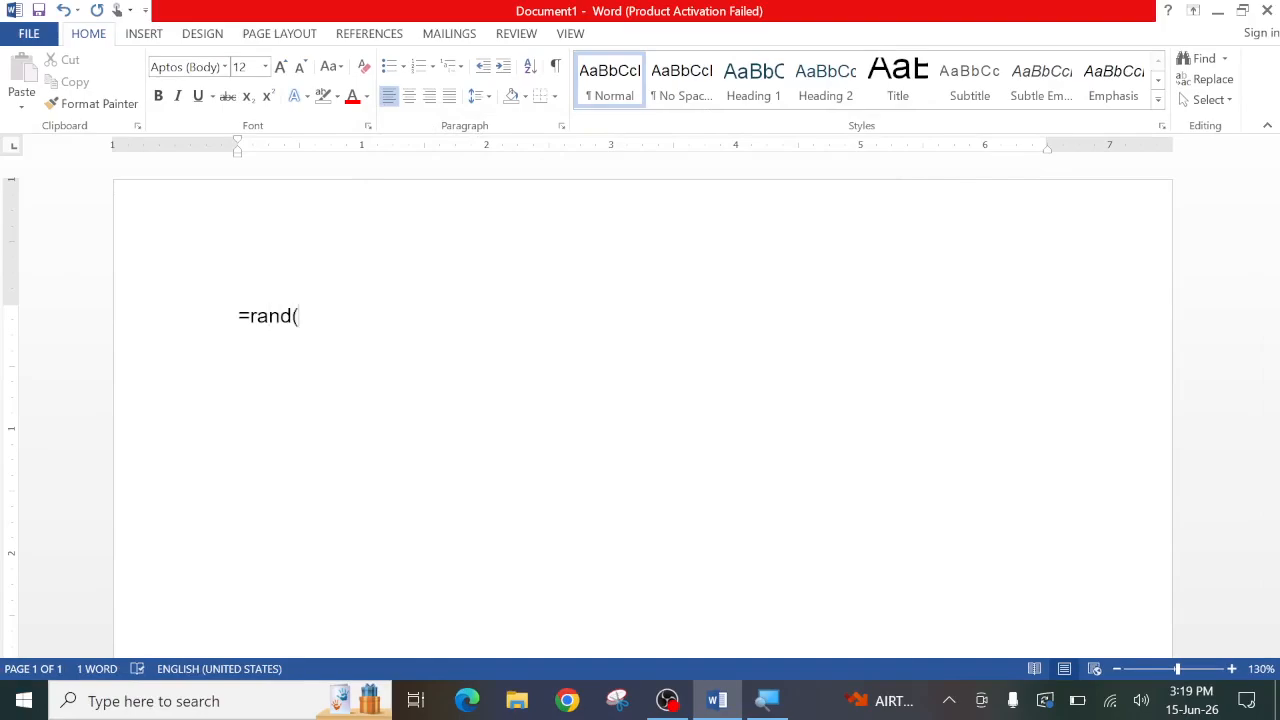
pyautogui.write(')')
pyautogui.press('Return')
pyautogui.hotkey('ctrl', 'a')
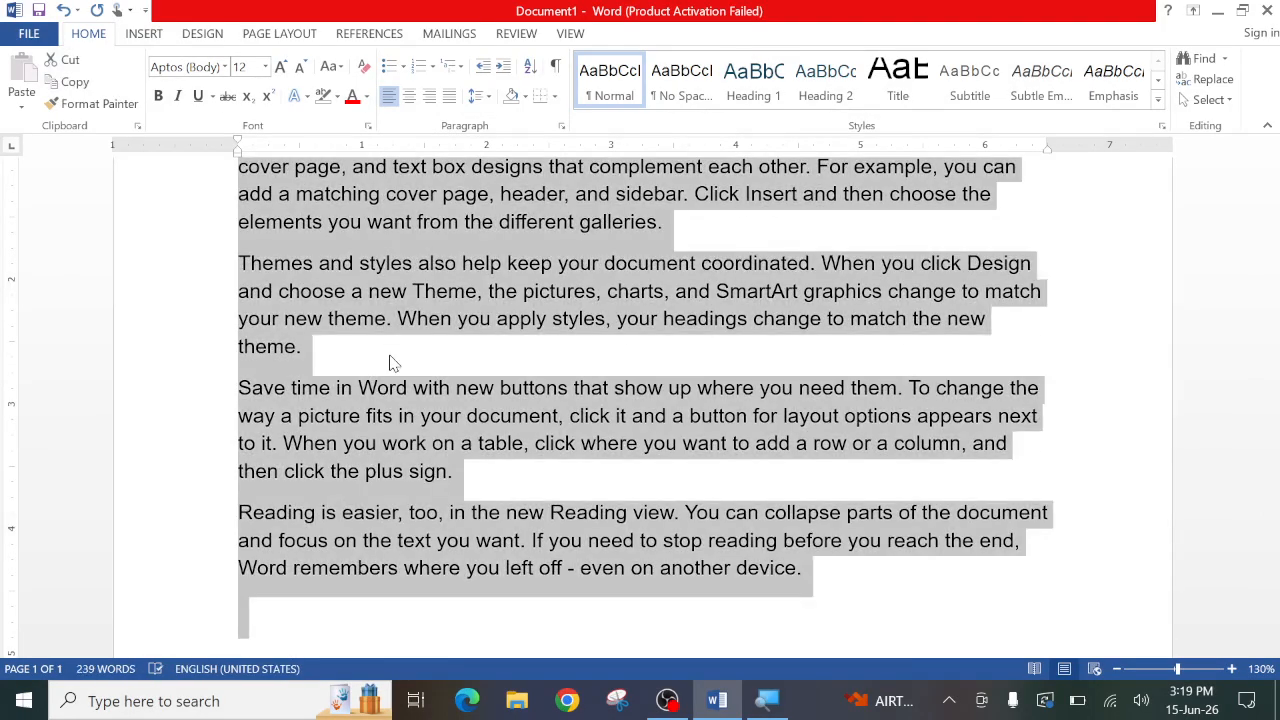
pyautogui.hotkey('ctrl', 'j')
pyautogui.click(746, 309)
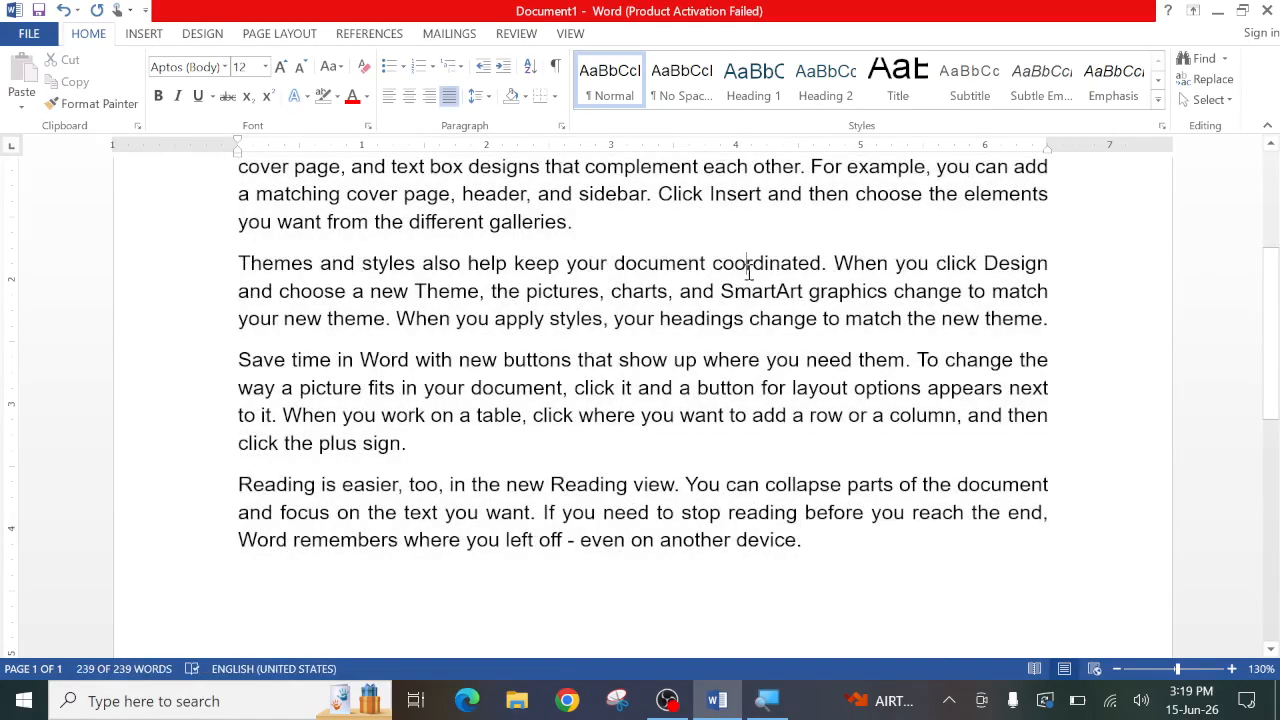
# - Apply a Box border in the 3 pt thin-thick-thin line style with automatic colour to the first paragraph
pyautogui.scroll(4, 748, 300)
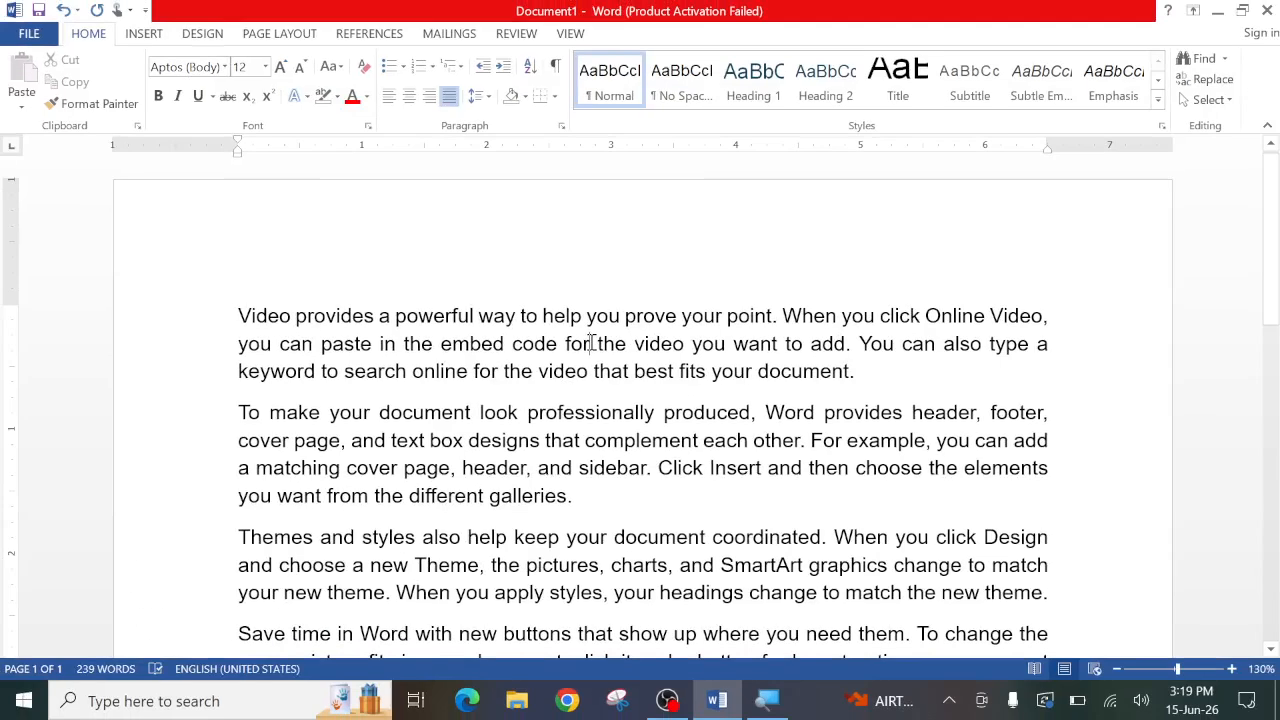
pyautogui.click(555, 97)
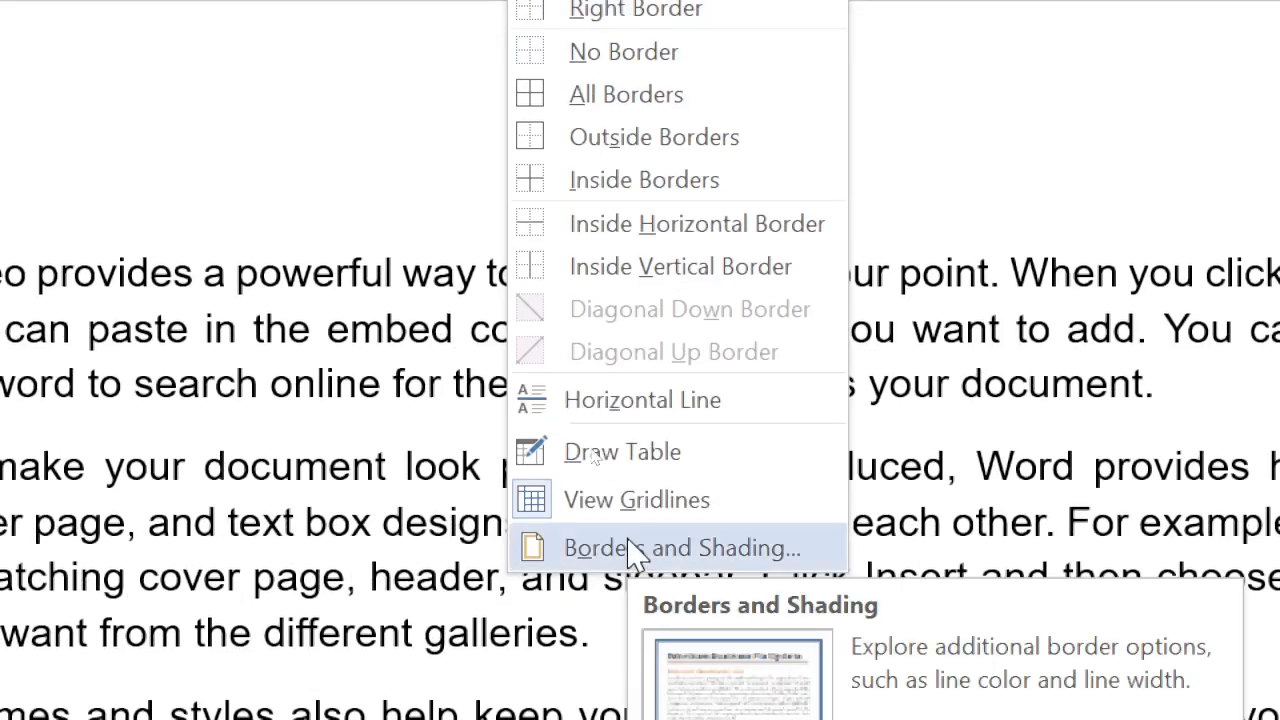
pyautogui.click(632, 549)
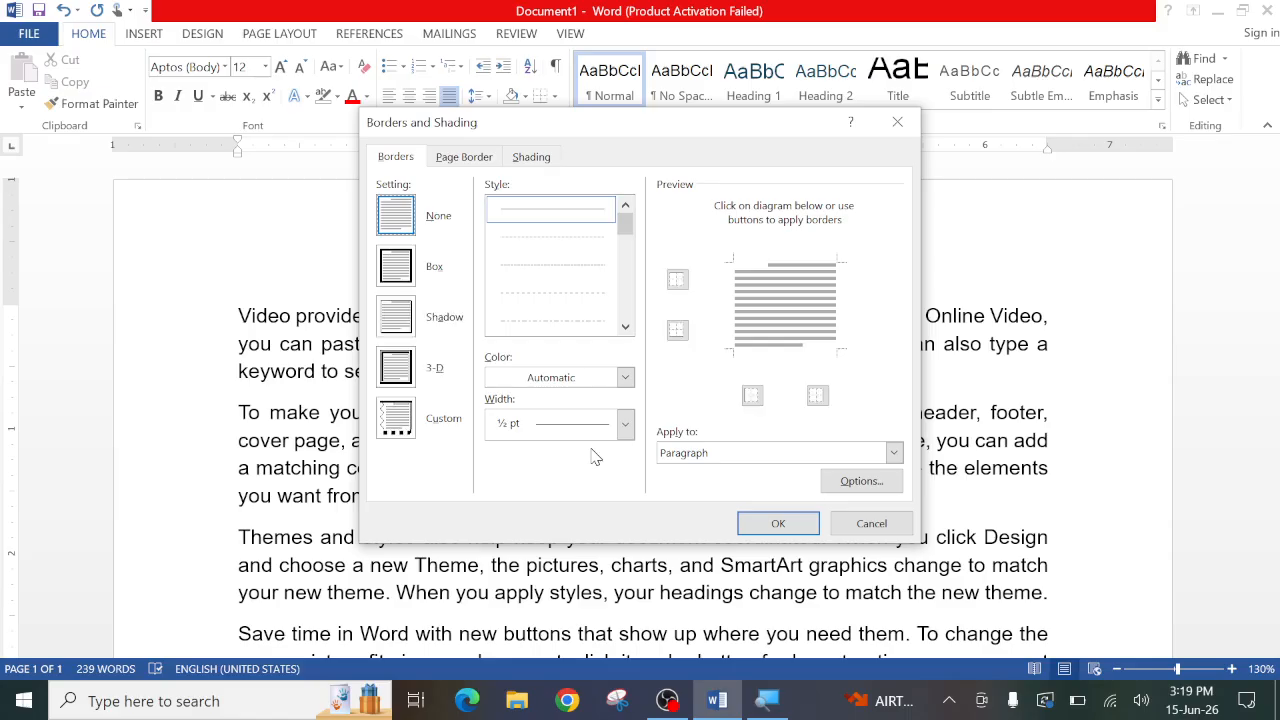
pyautogui.click(380, 157)
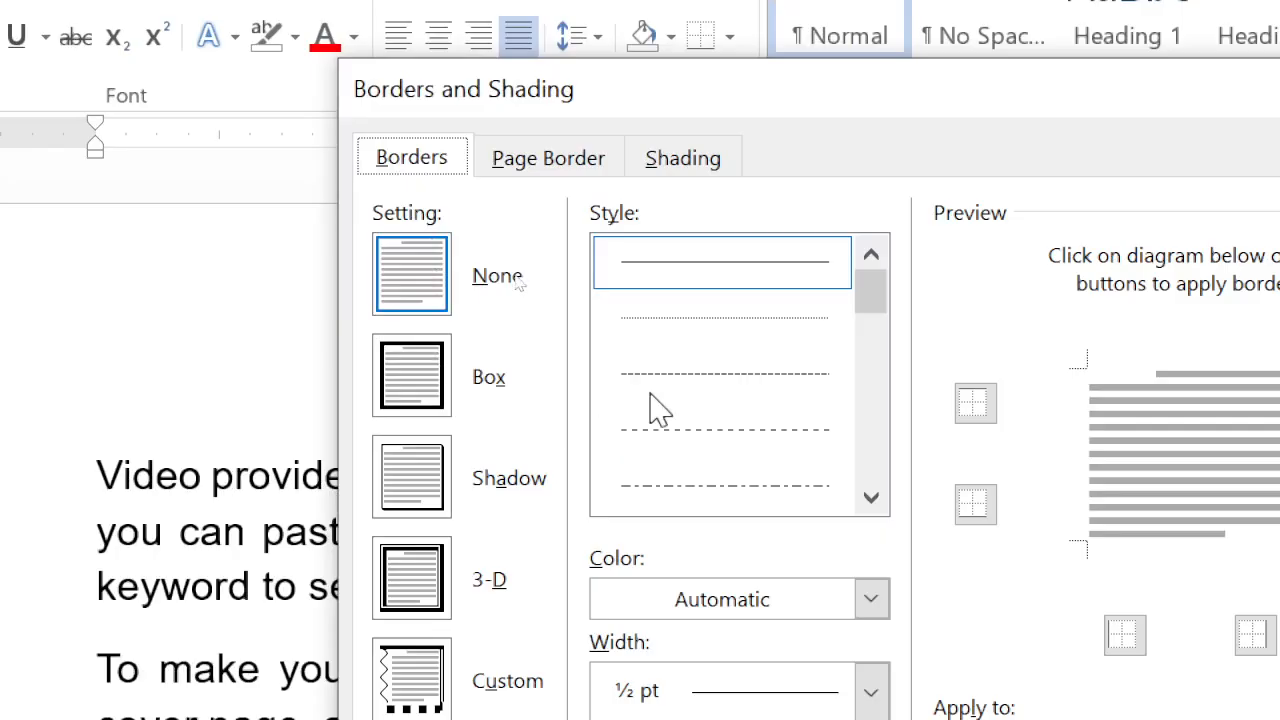
pyautogui.click(405, 402)
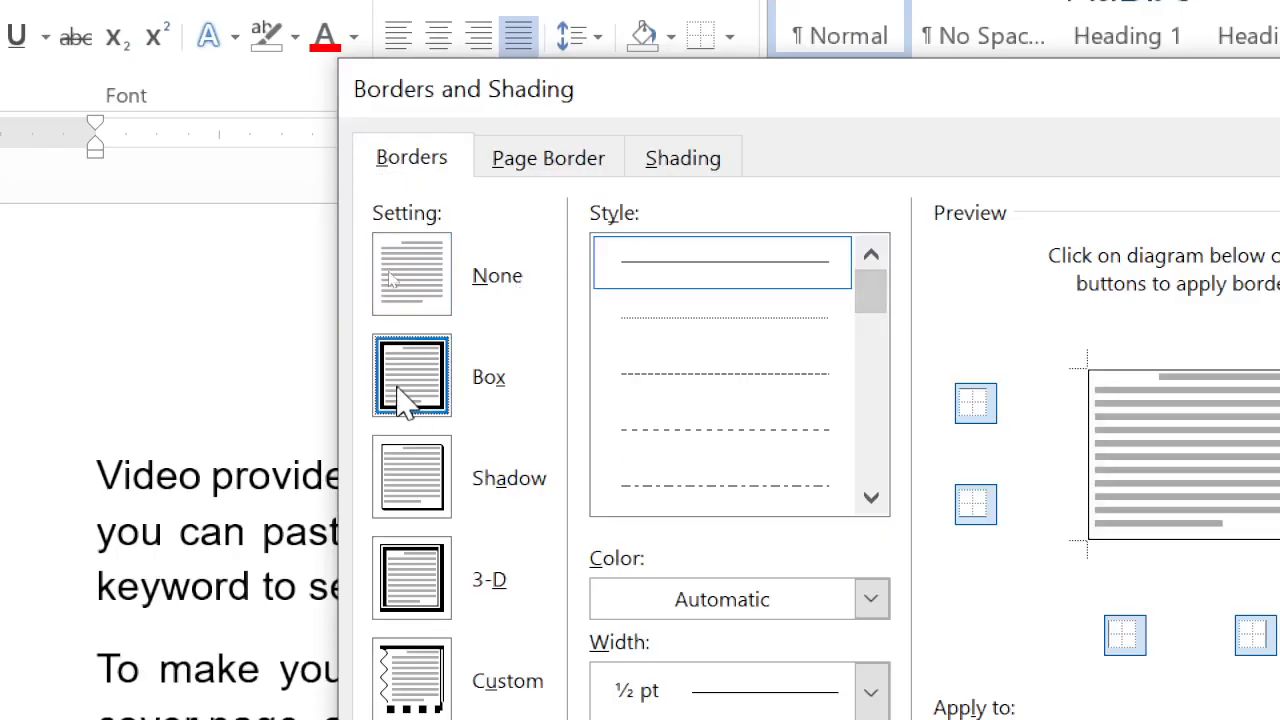
pyautogui.click(871, 499)
pyautogui.click(871, 499)
pyautogui.click(871, 499)
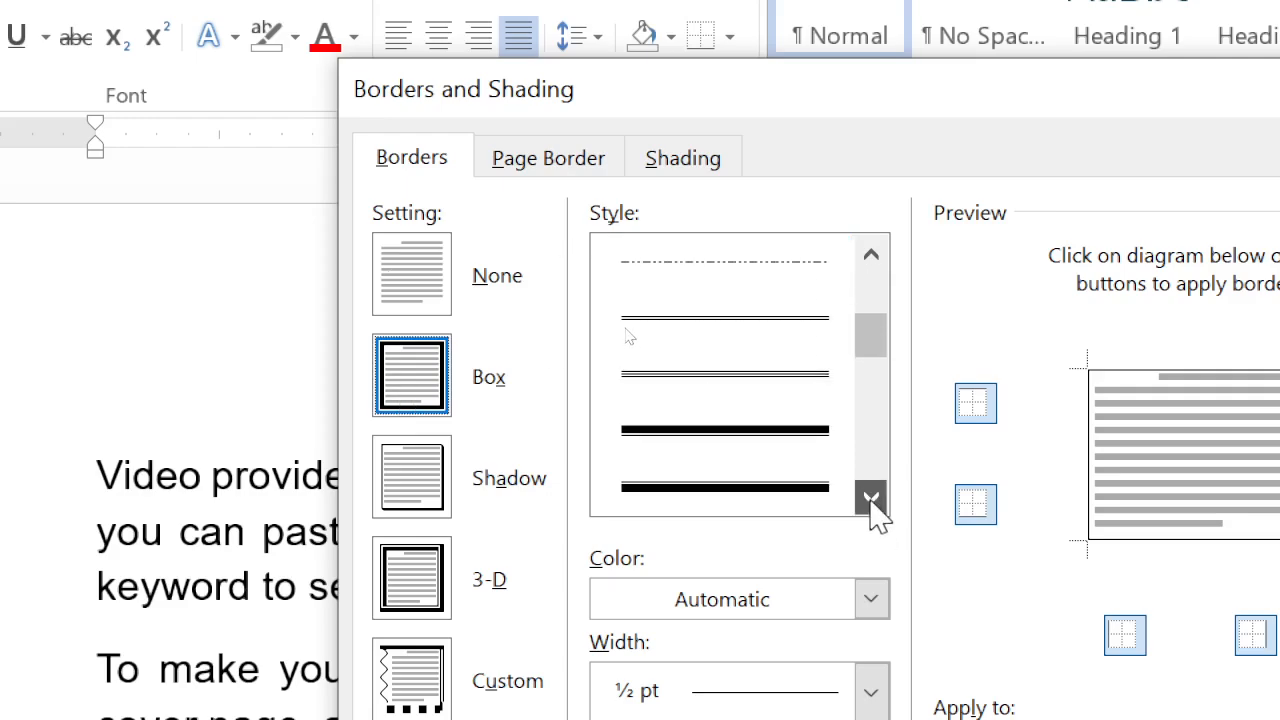
pyautogui.click(871, 499)
pyautogui.click(688, 487)
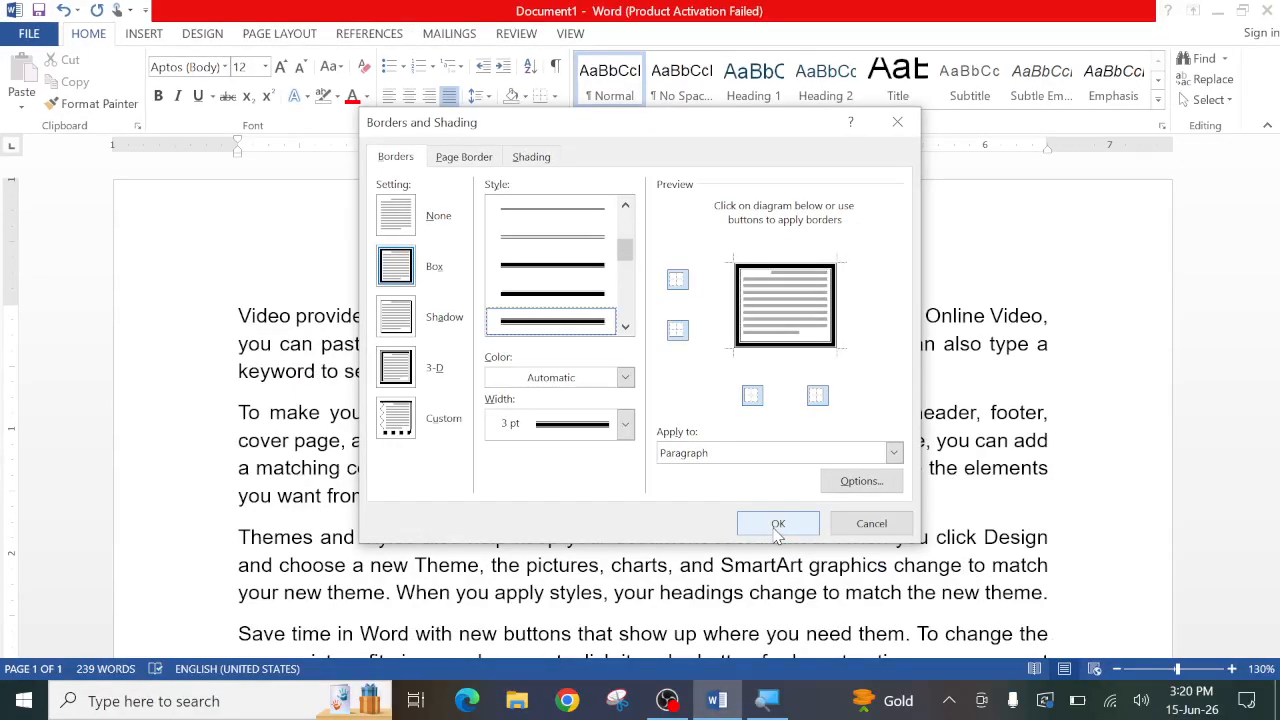
pyautogui.click(775, 525)
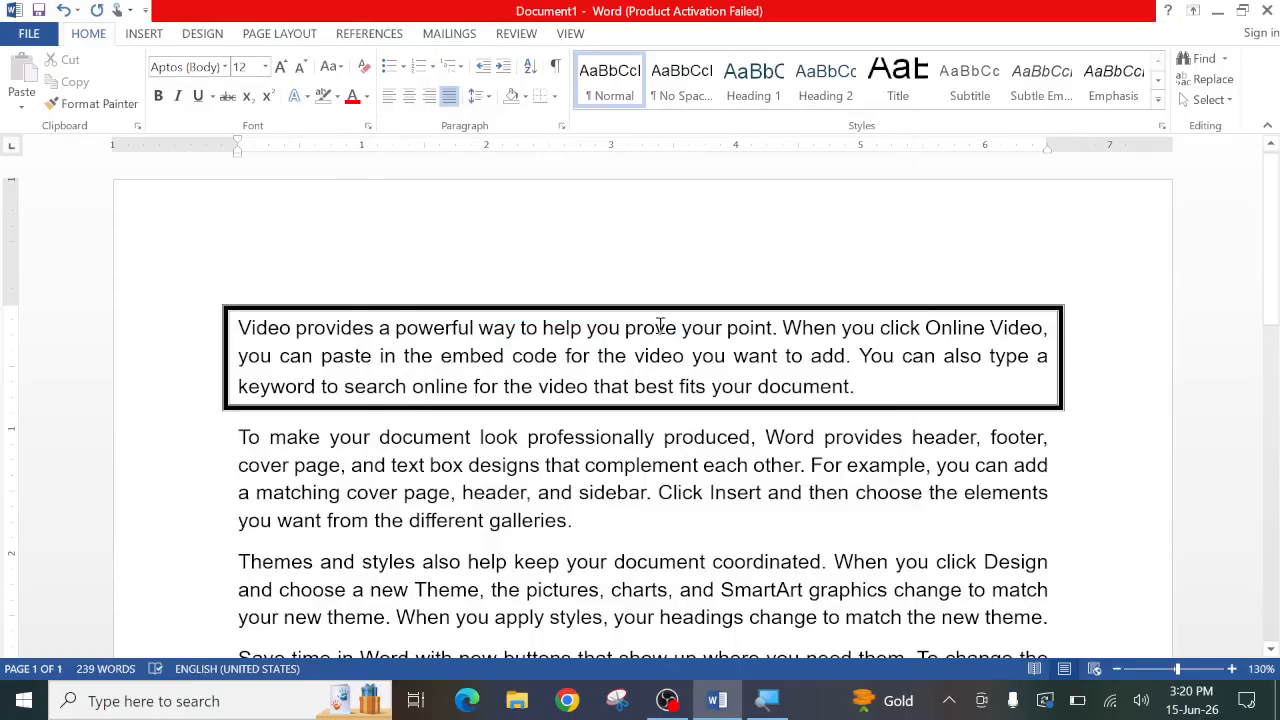
# - Apply a red 3 pt Box border in the triple-line style around the second and third paragraphs together
pyautogui.scroll(-2, 660, 325)
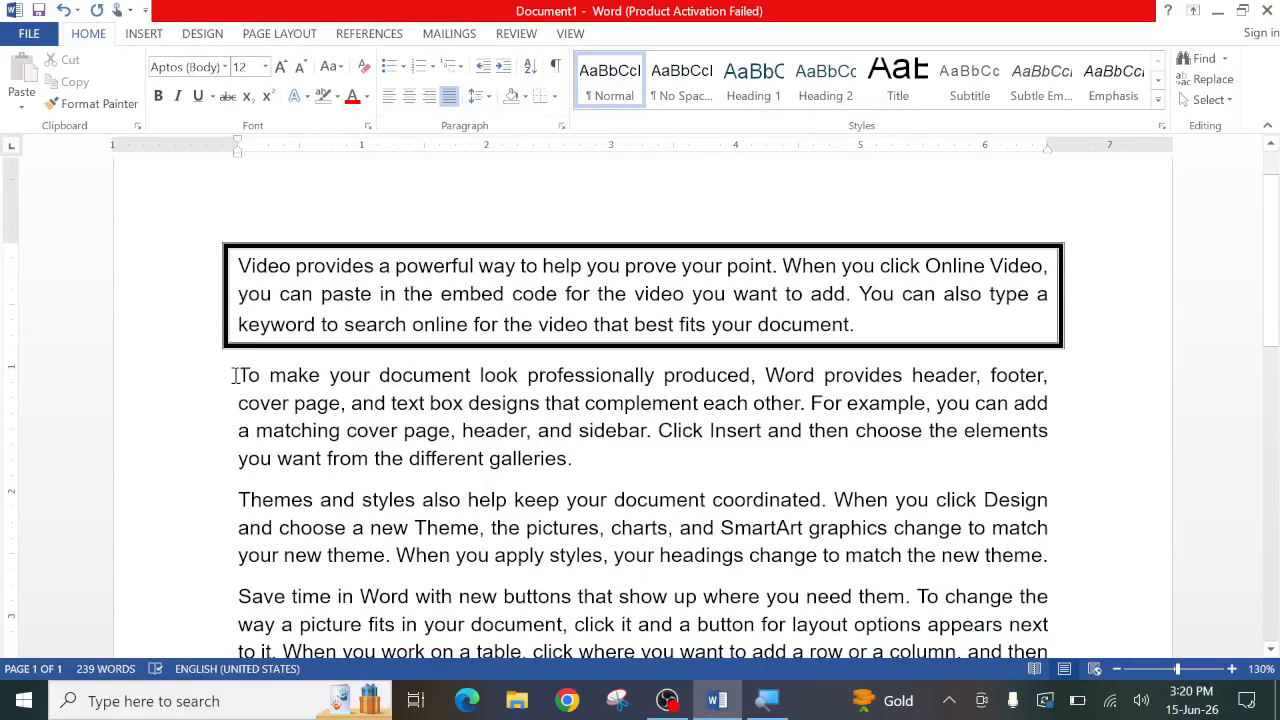
pyautogui.click(642, 290)
pyautogui.moveTo(243, 373); pyautogui.dragTo(1041, 557)
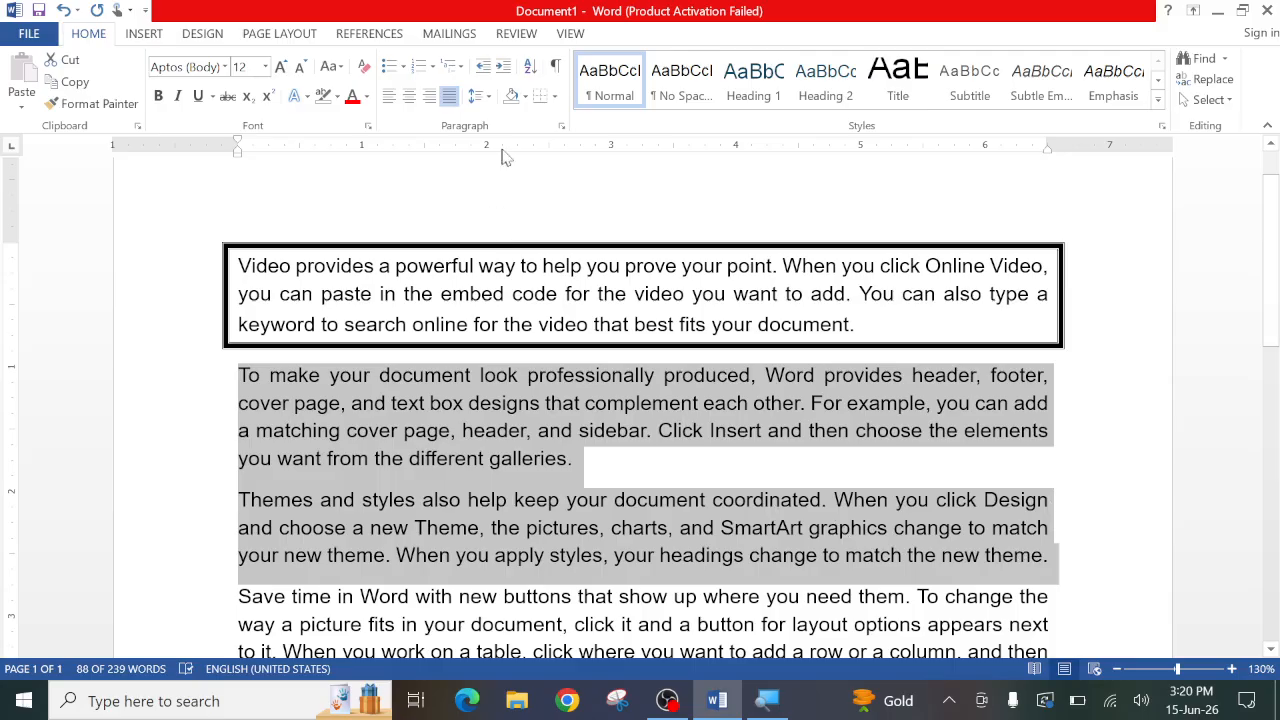
pyautogui.click(557, 97)
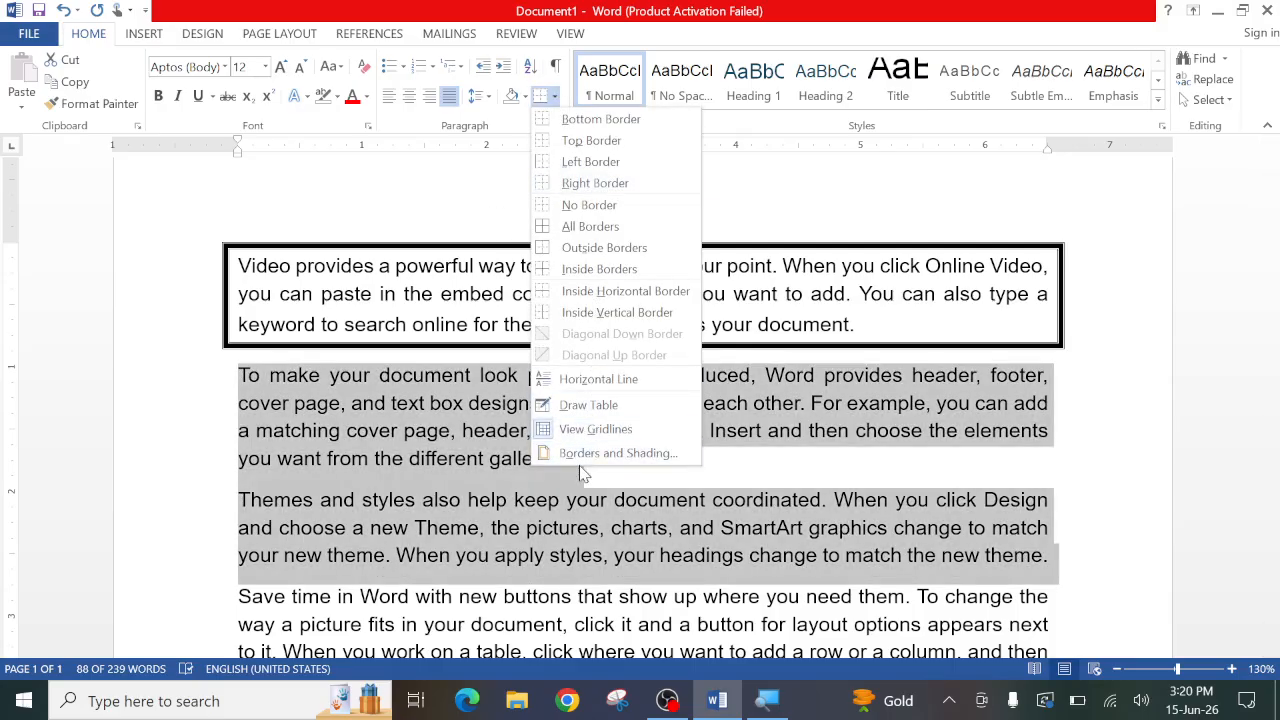
pyautogui.click(580, 459)
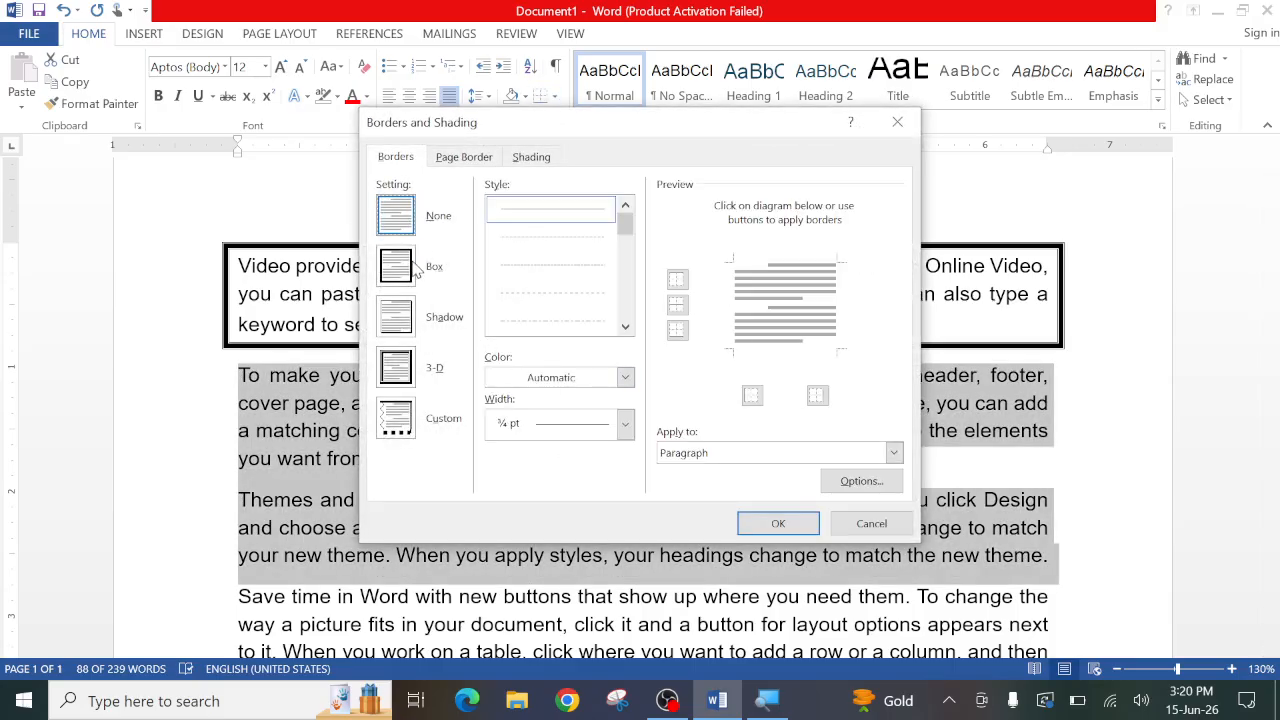
pyautogui.click(412, 270)
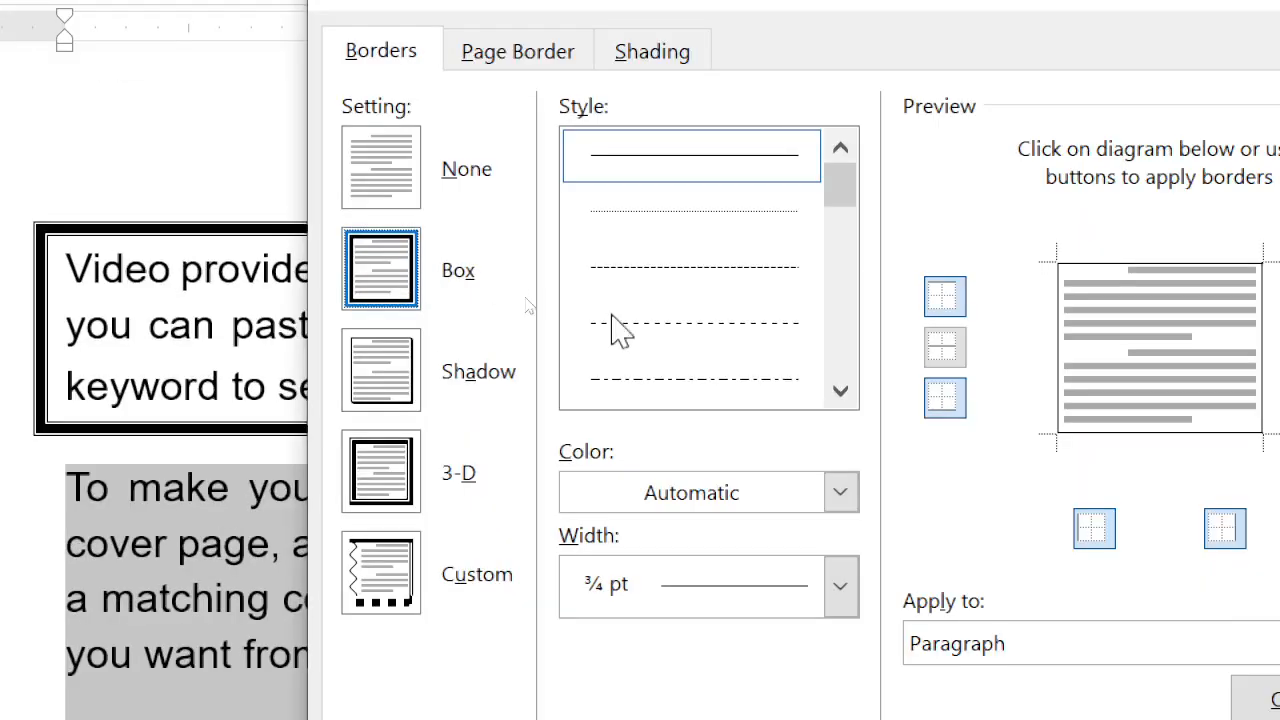
pyautogui.scroll(-3, 579, 308)
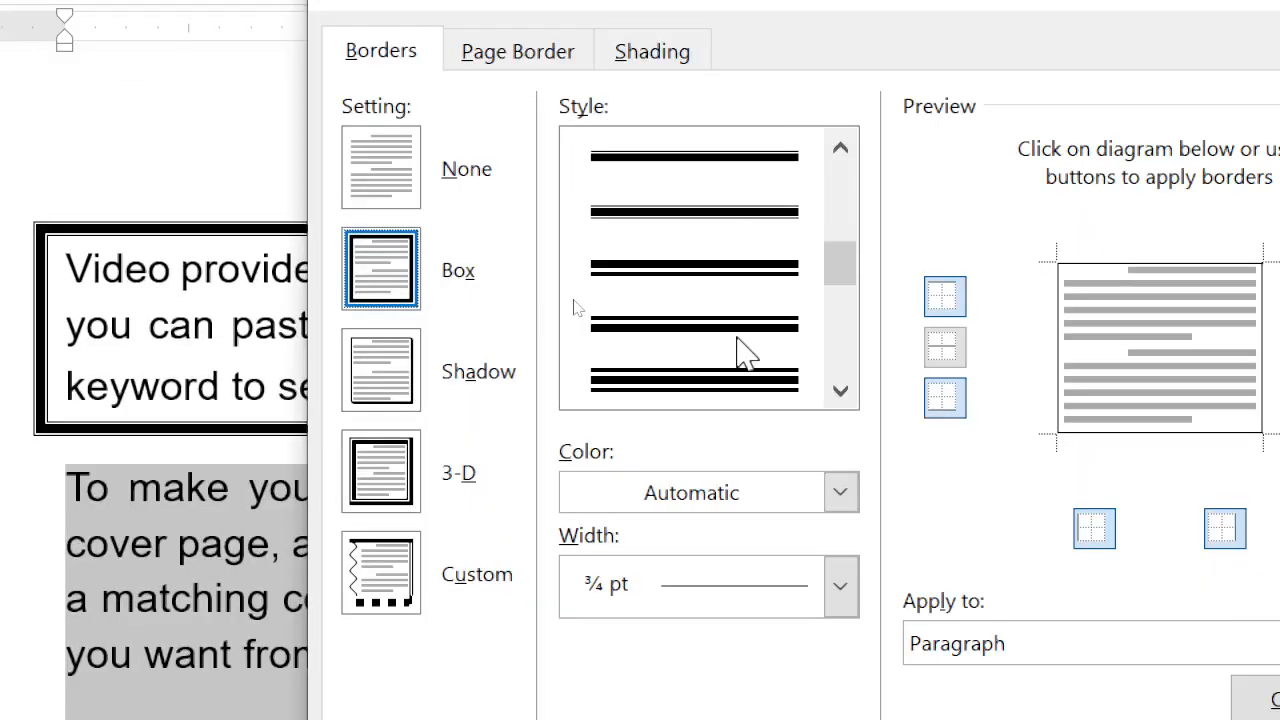
pyautogui.click(610, 385)
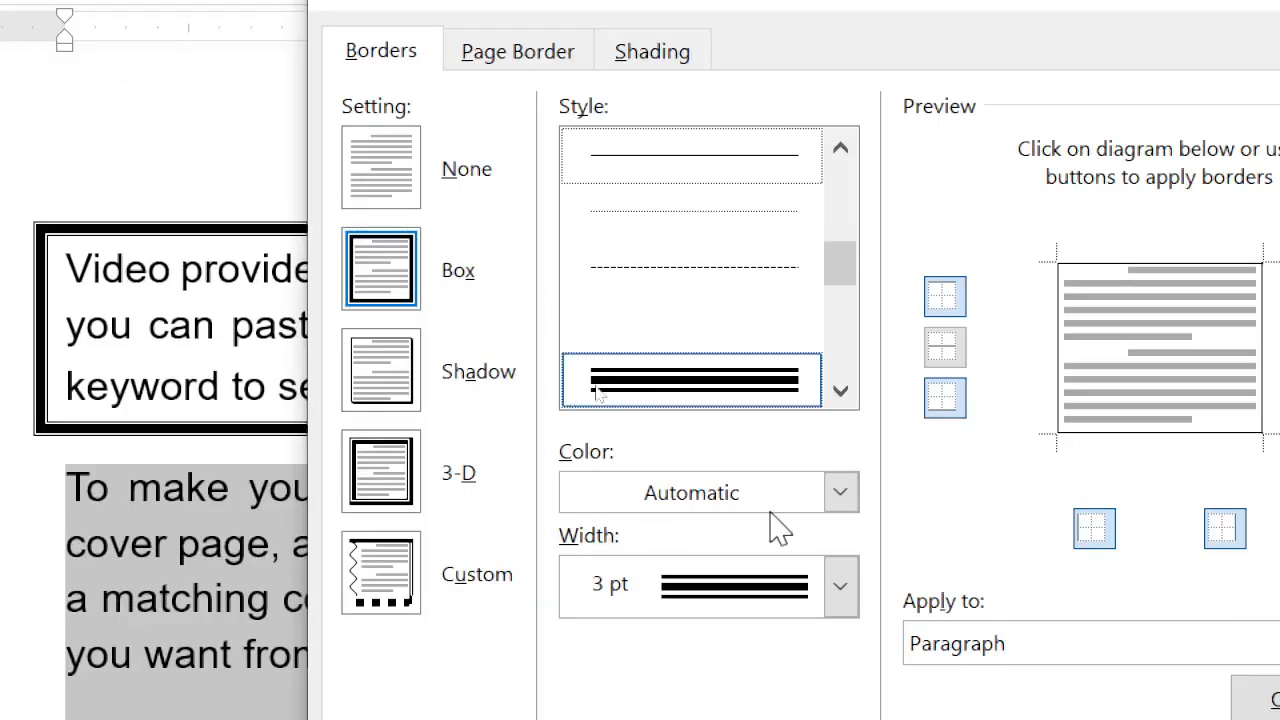
pyautogui.click(843, 495)
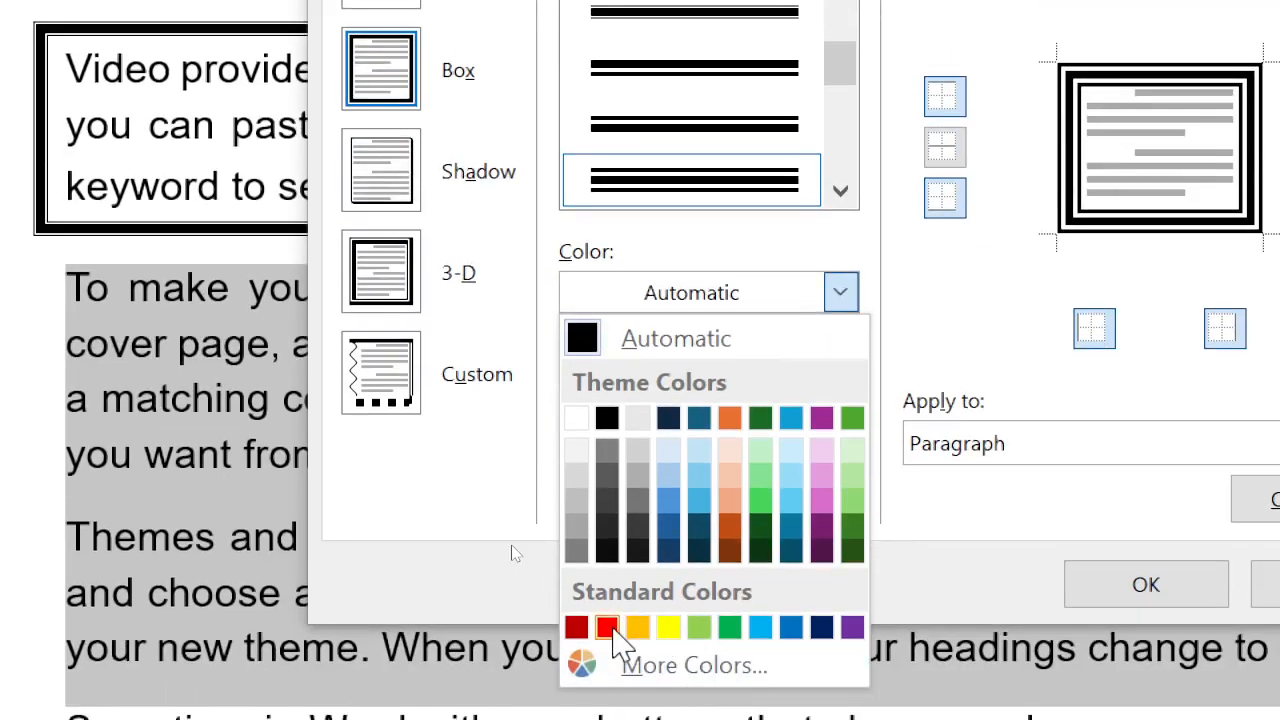
pyautogui.click(612, 629)
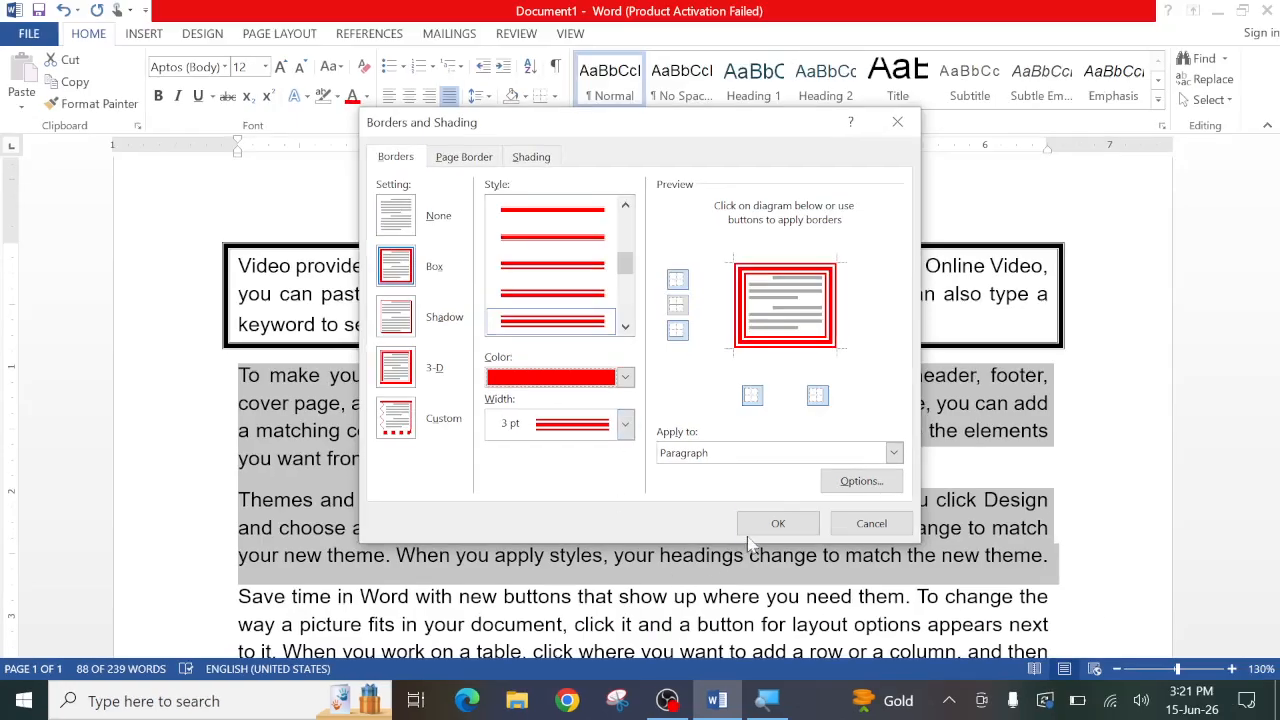
pyautogui.click(1110, 600)
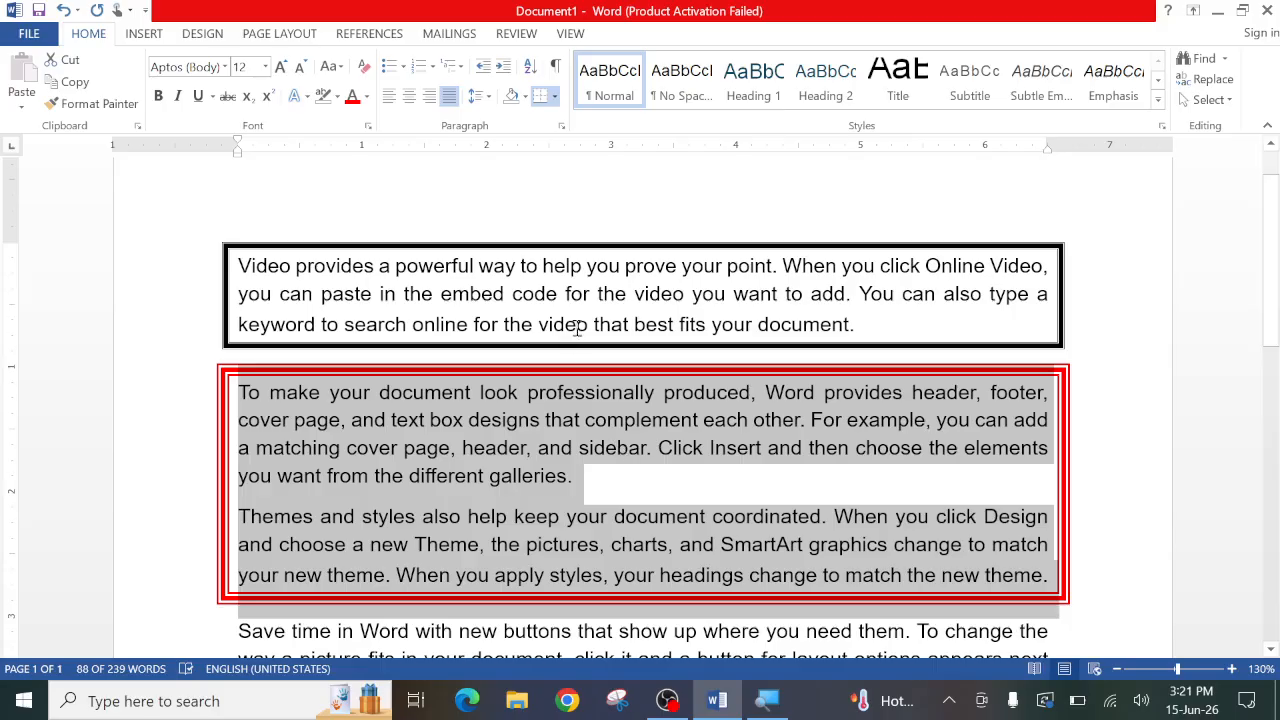
# - Apply a Shadow border in the triple-line style with automatic colour and 1 pt width to the fourth paragraph
pyautogui.scroll(-5, 588, 320)
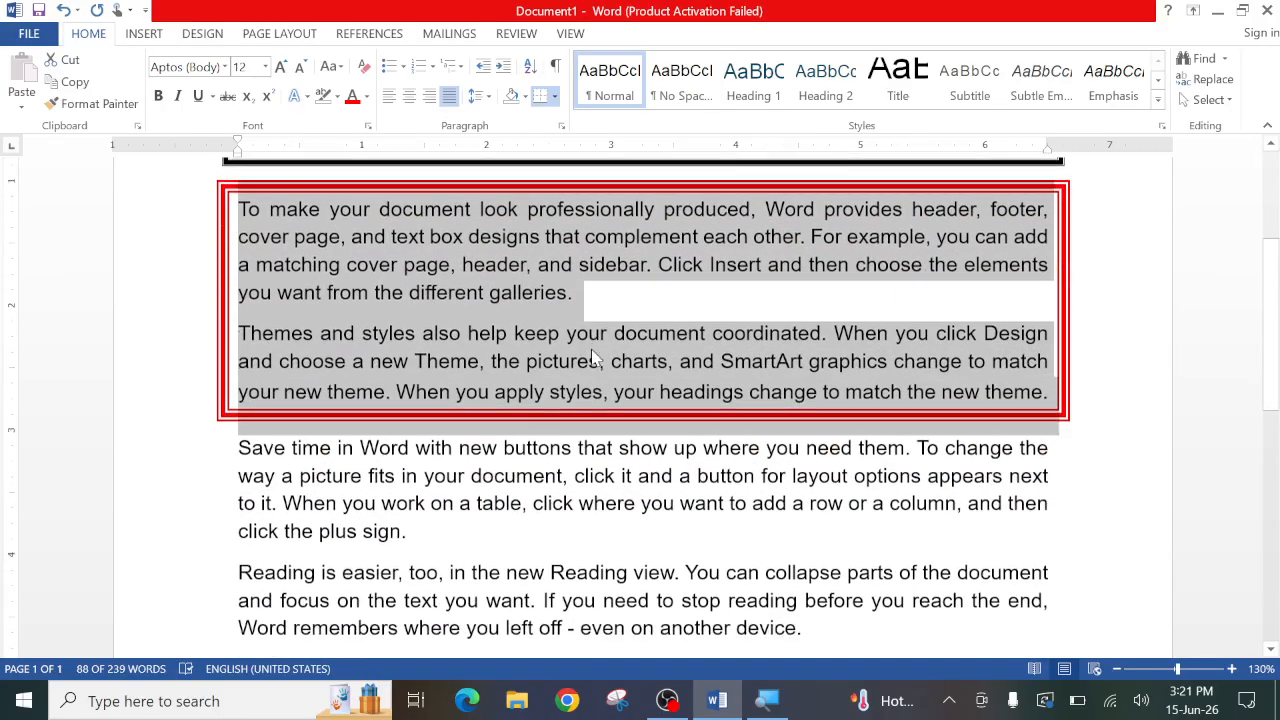
pyautogui.click(556, 370)
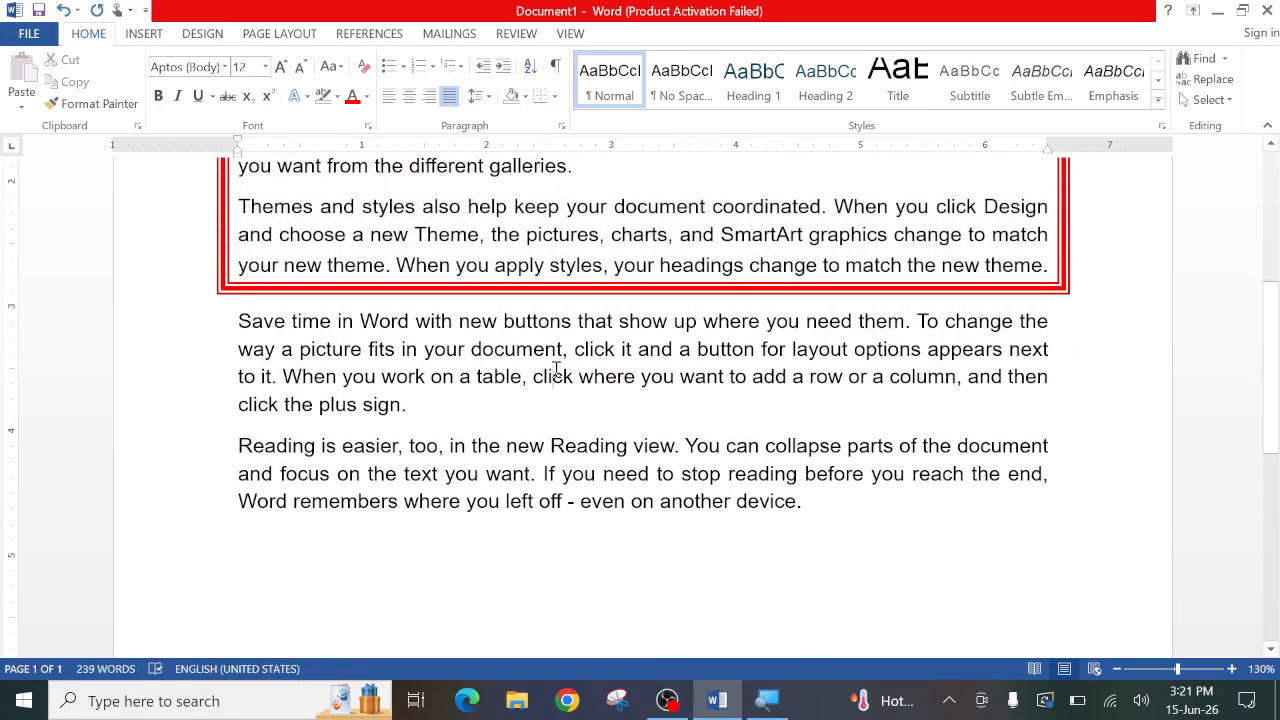
pyautogui.scroll(2, 575, 348)
pyautogui.scroll(-1, 573, 335)
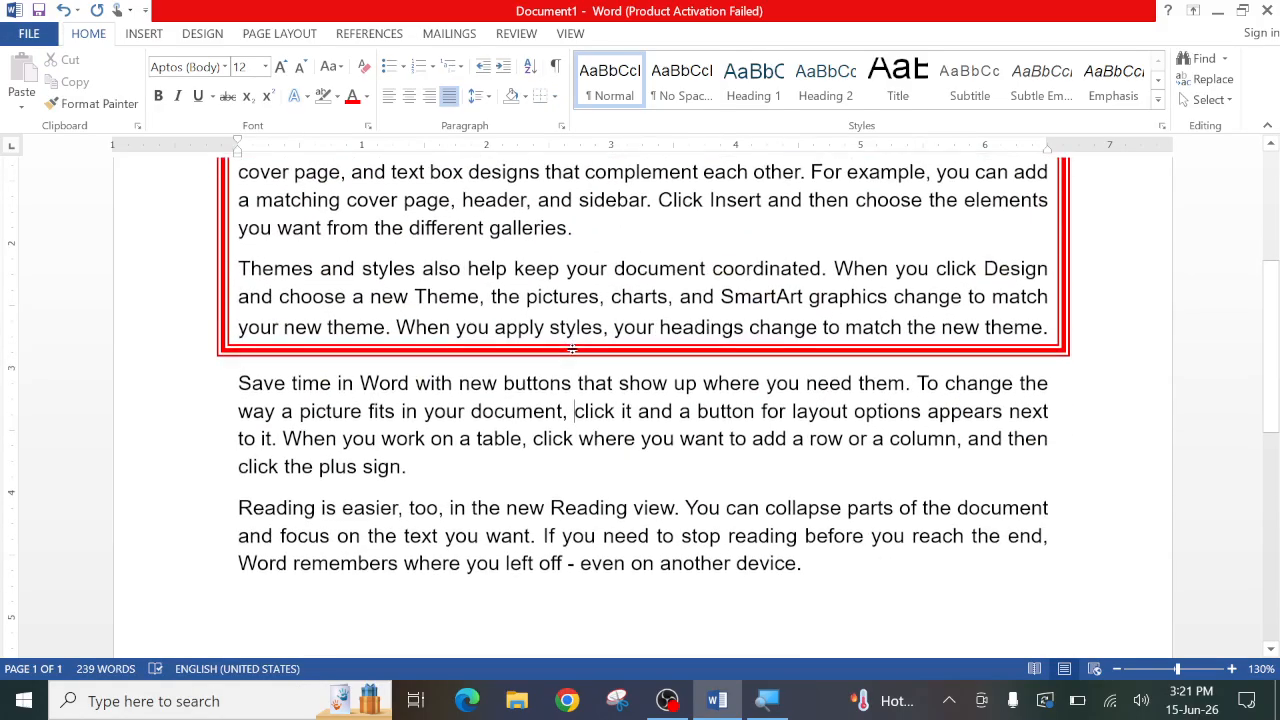
pyautogui.click(554, 96)
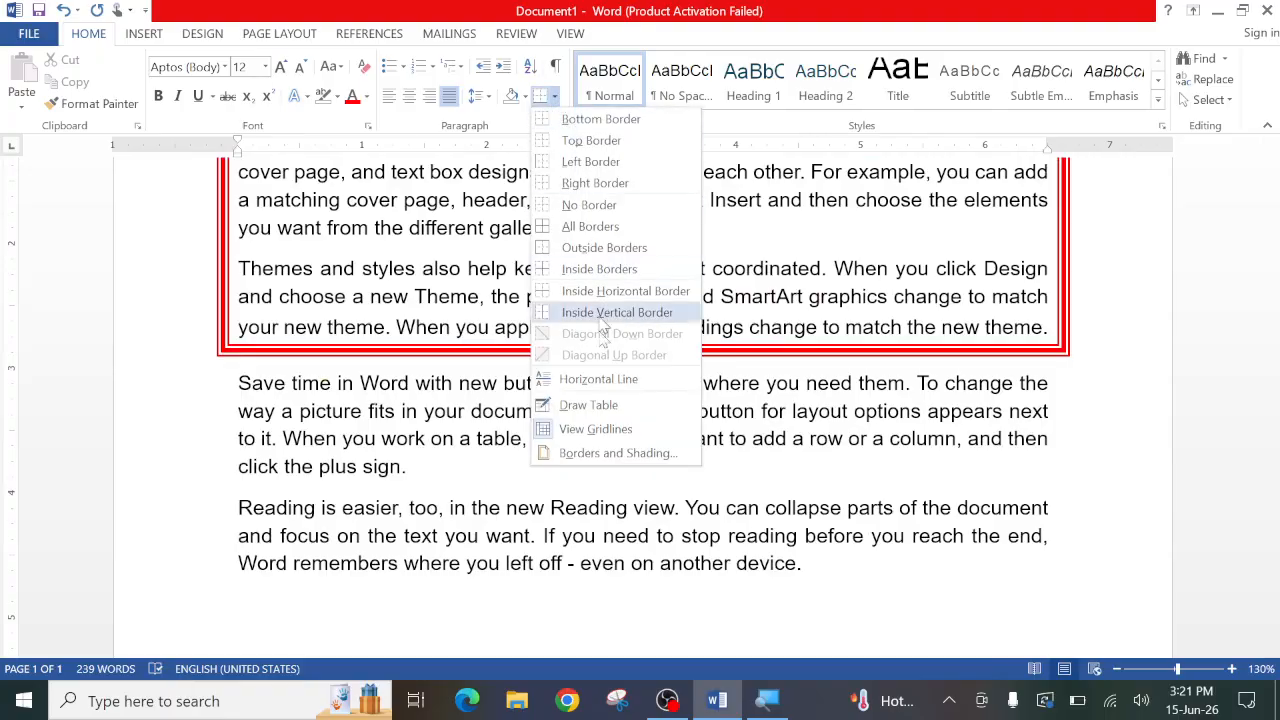
pyautogui.click(580, 450)
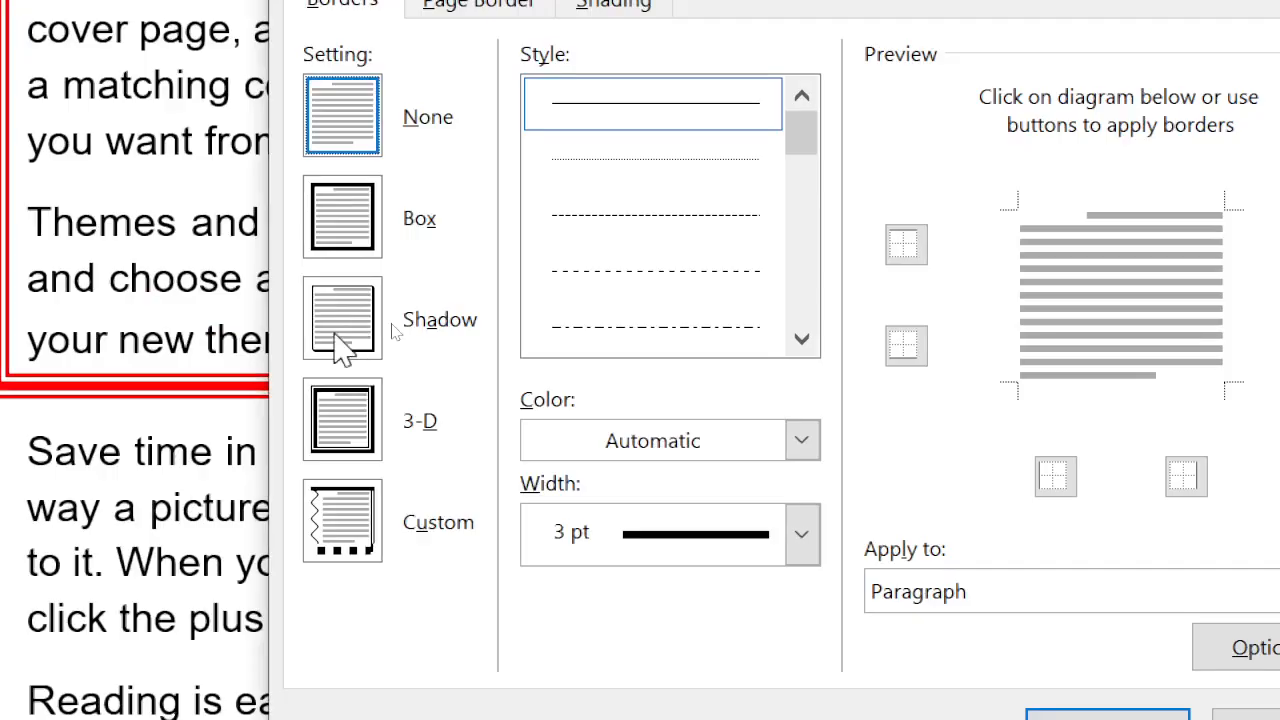
pyautogui.click(342, 345)
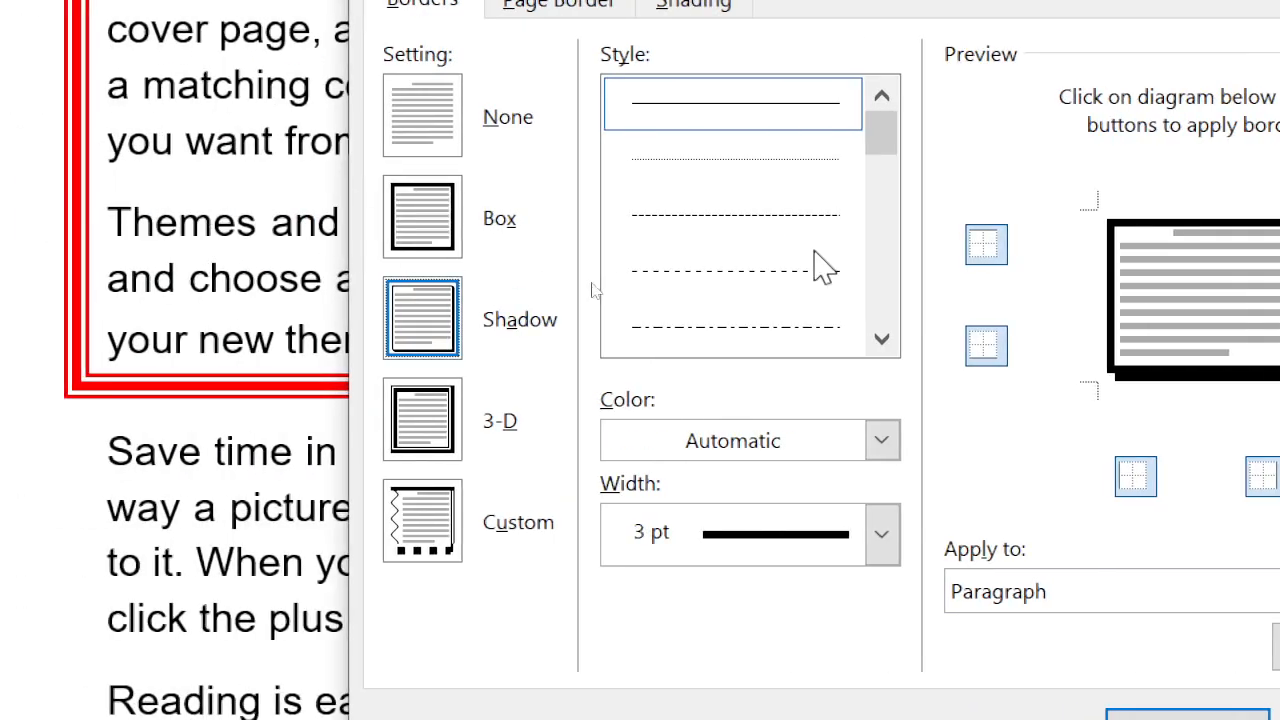
pyautogui.scroll(-3, 150, 275)
pyautogui.scroll(-3, 826, 284)
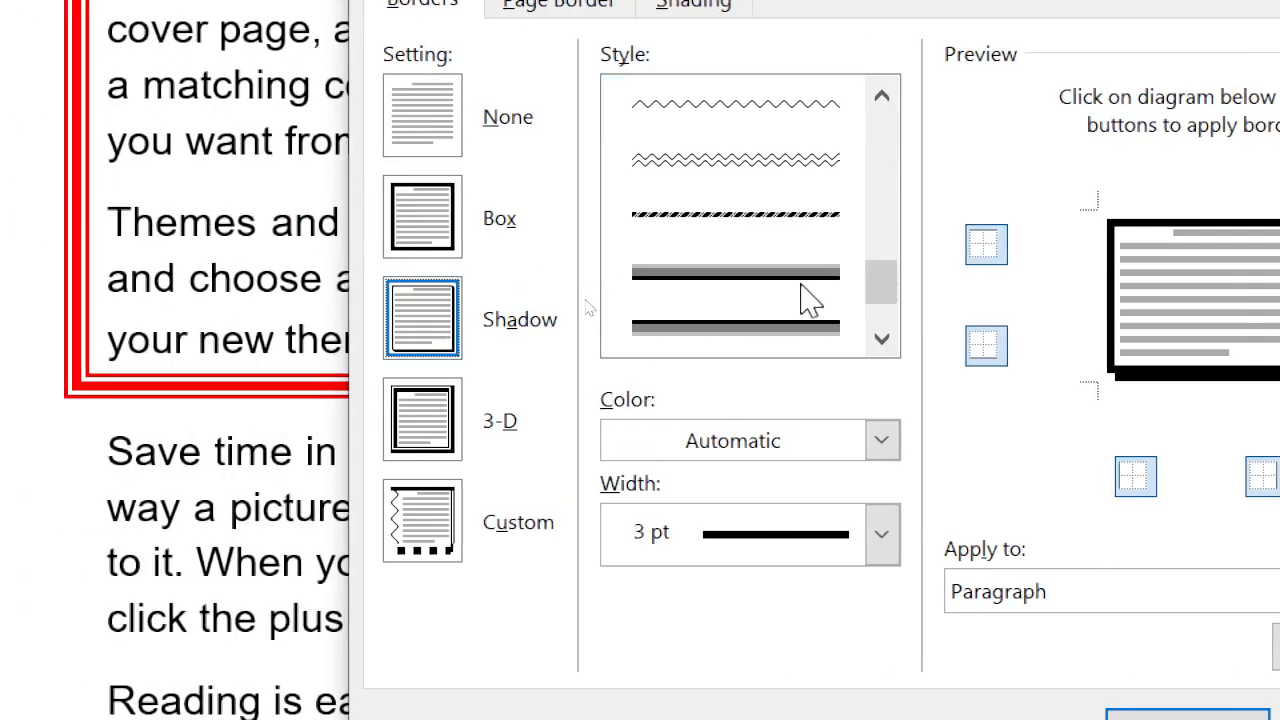
pyautogui.scroll(-2, 800, 300)
pyautogui.scroll(4, 760, 320)
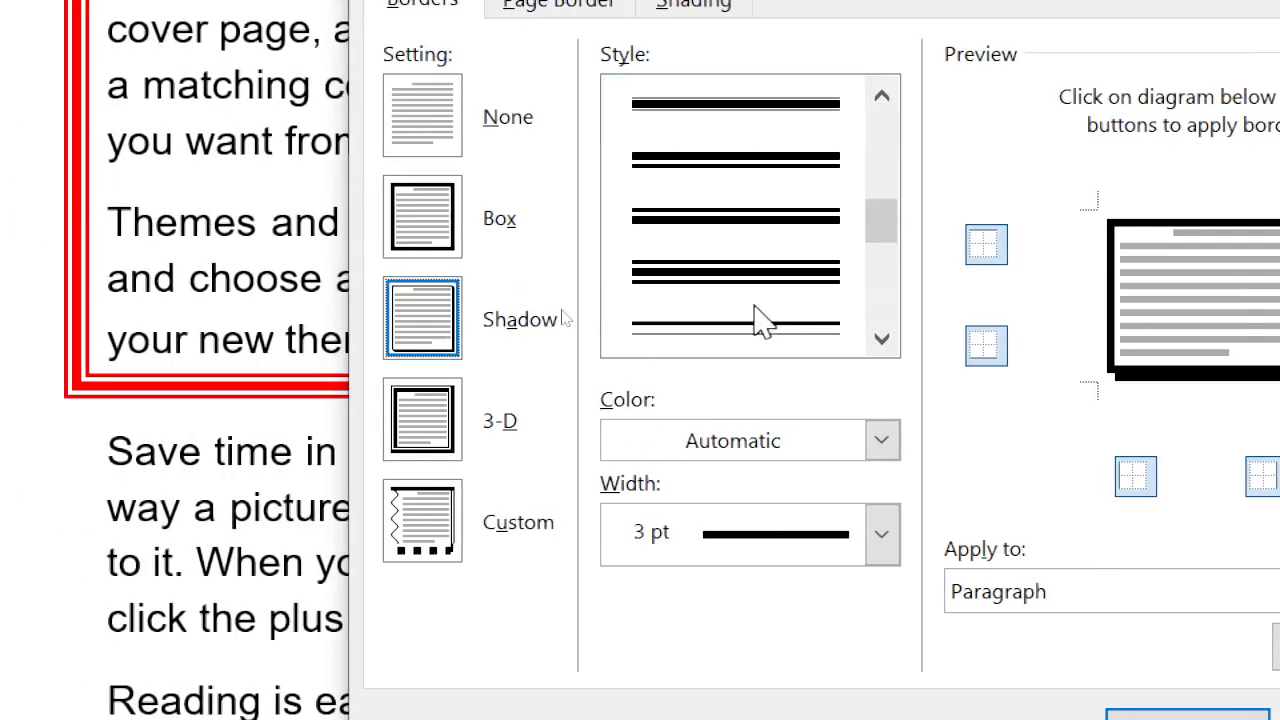
pyautogui.click(723, 275)
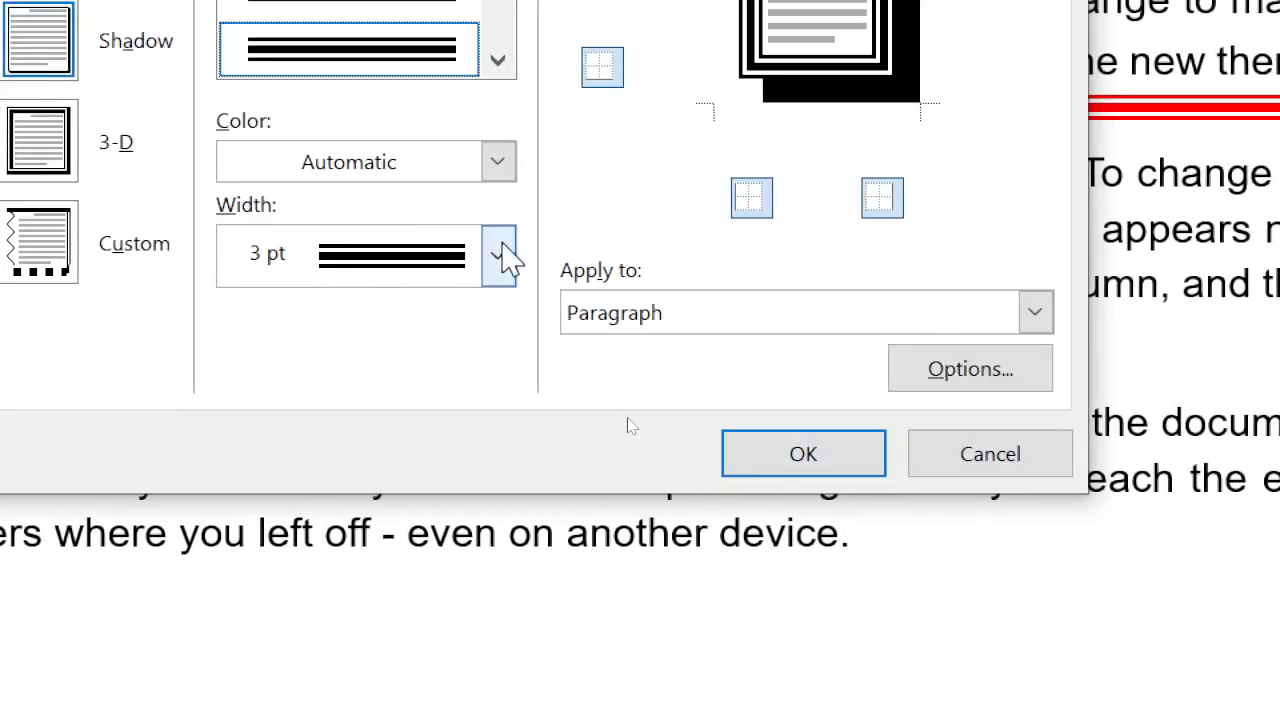
pyautogui.click(500, 256)
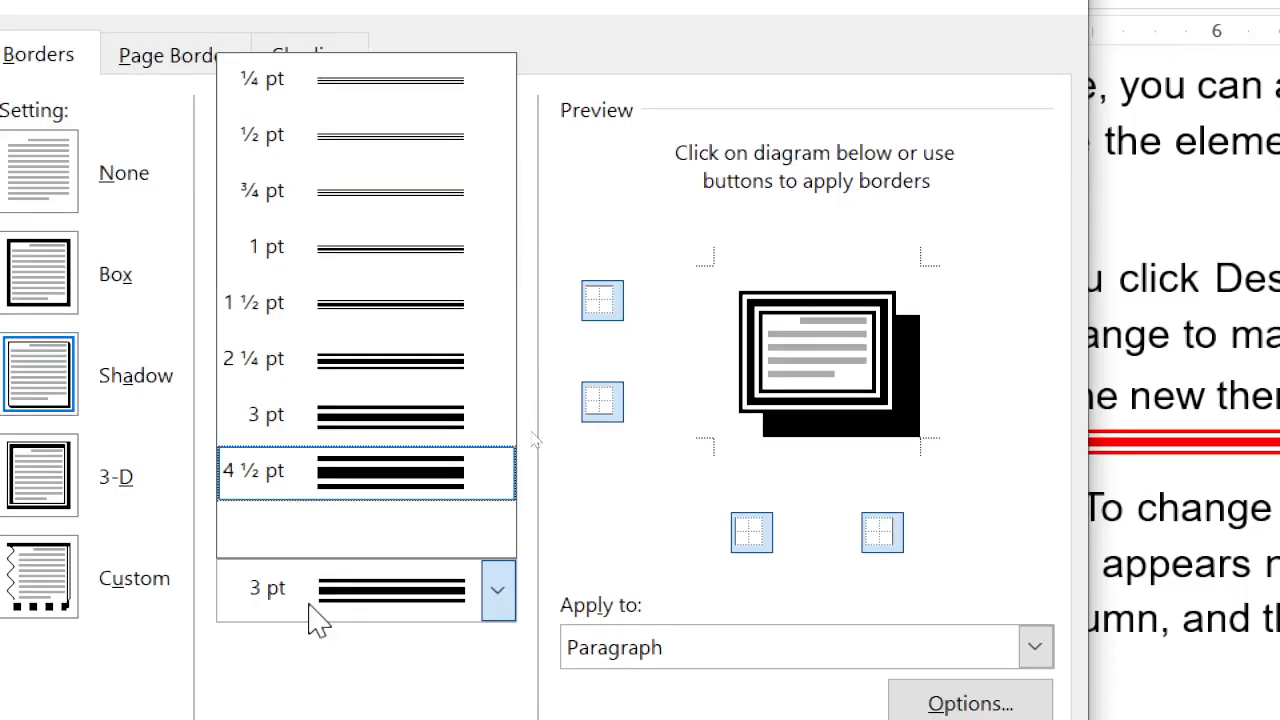
pyautogui.click(323, 248)
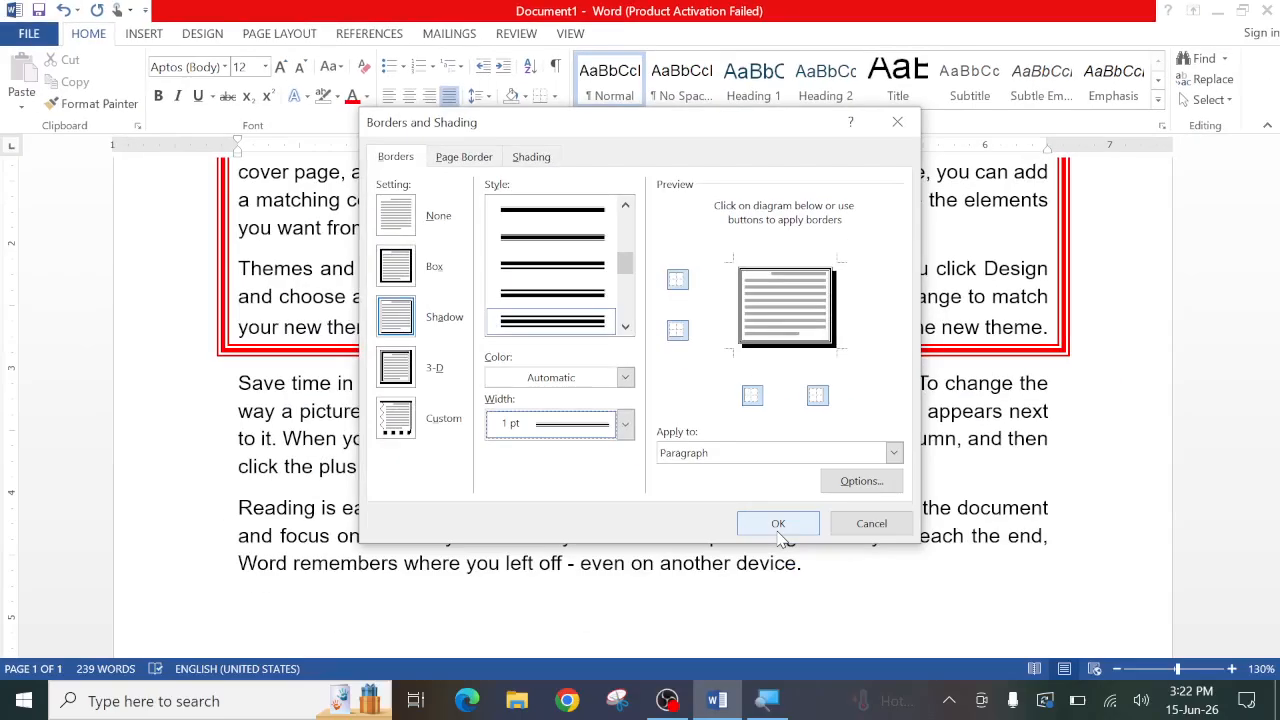
pyautogui.click(805, 660)
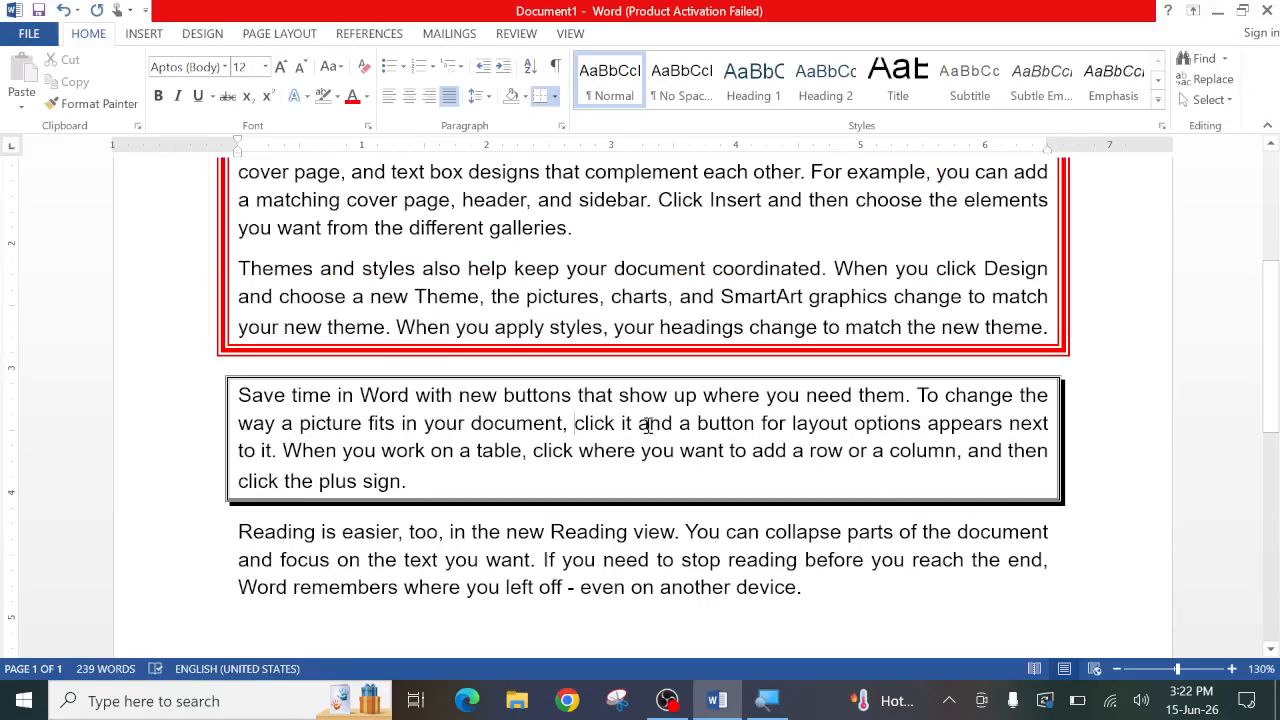
# - Remove the black box border from the first paragraph by applying the None border setting
pyautogui.scroll(3, 618, 337)
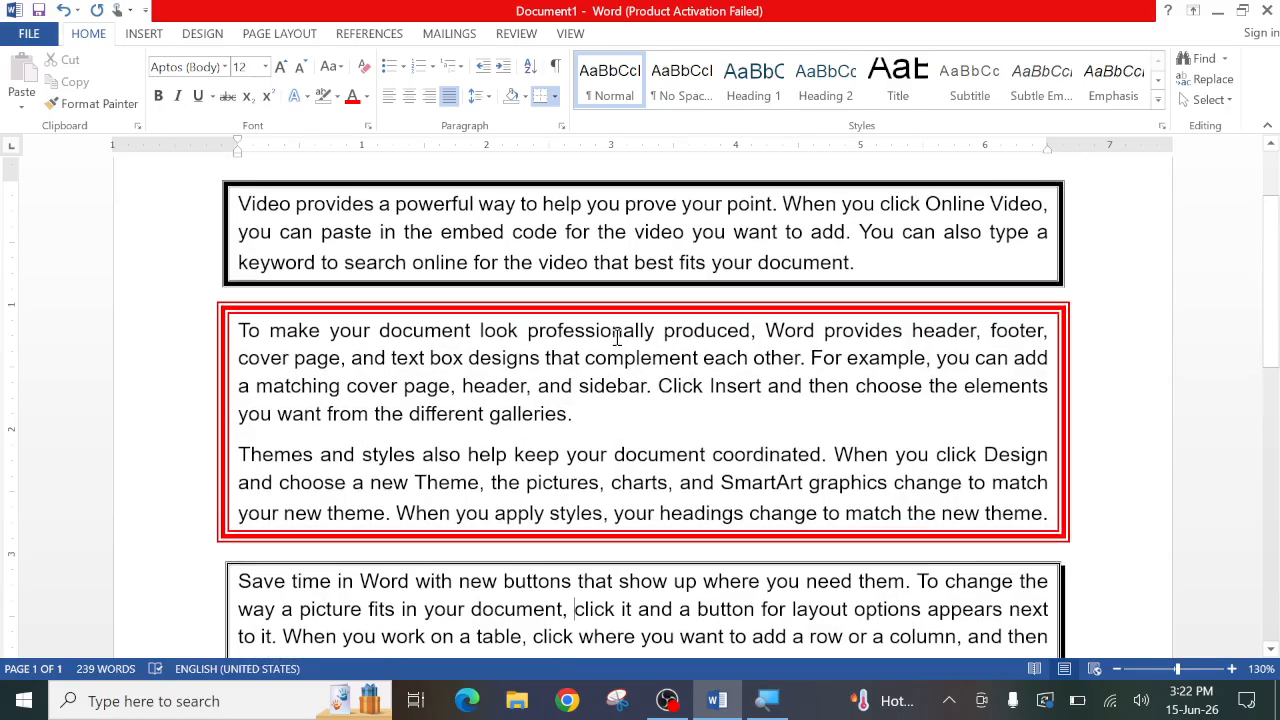
pyautogui.scroll(1, 618, 337)
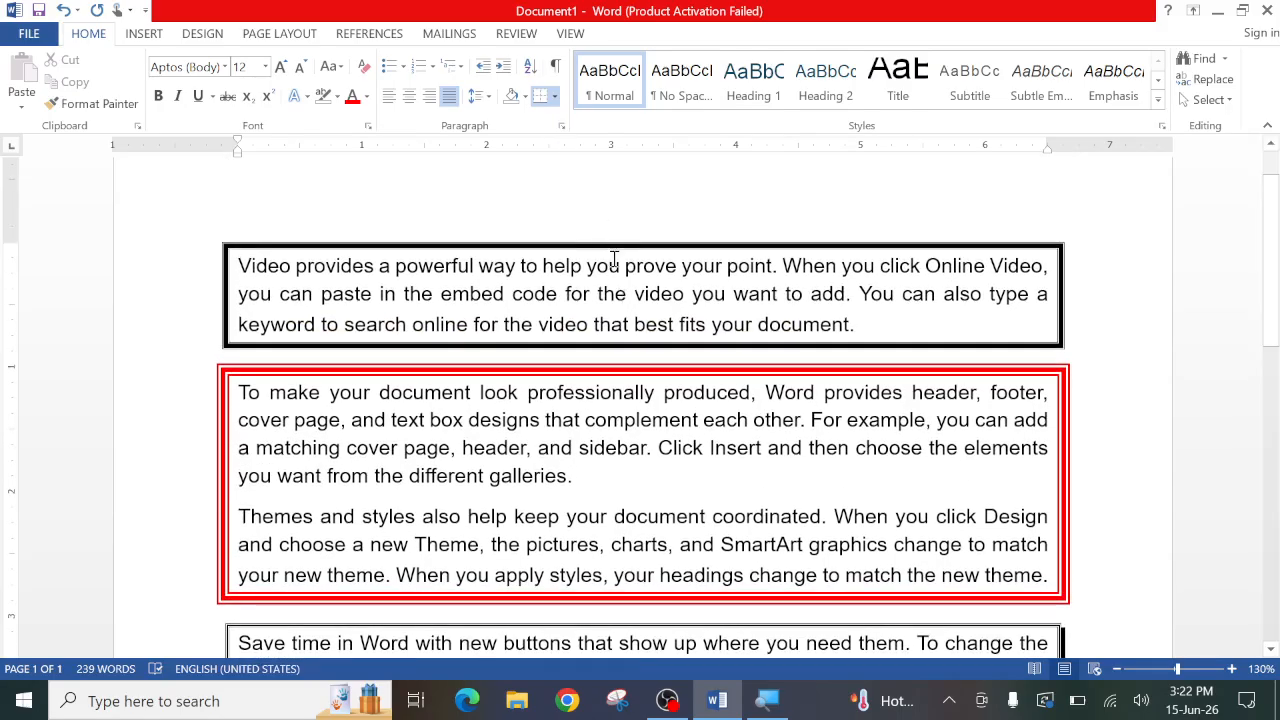
pyautogui.click(606, 295)
pyautogui.click(555, 97)
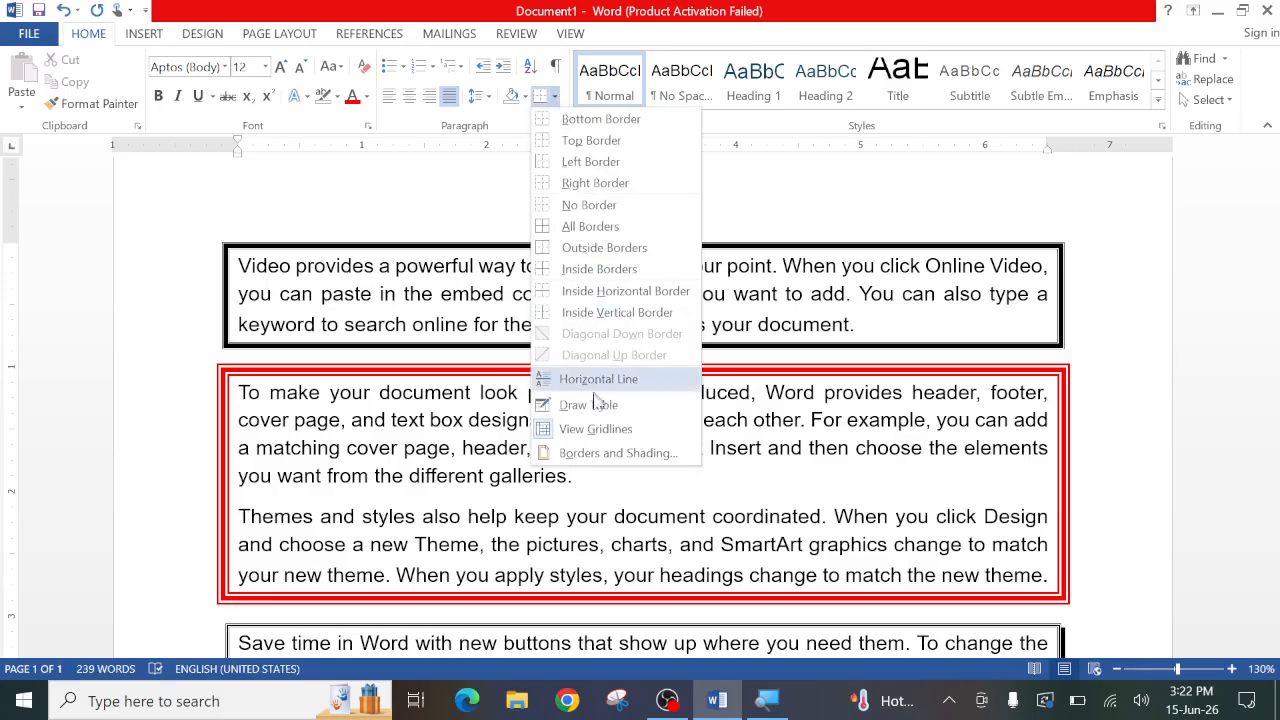
pyautogui.click(605, 453)
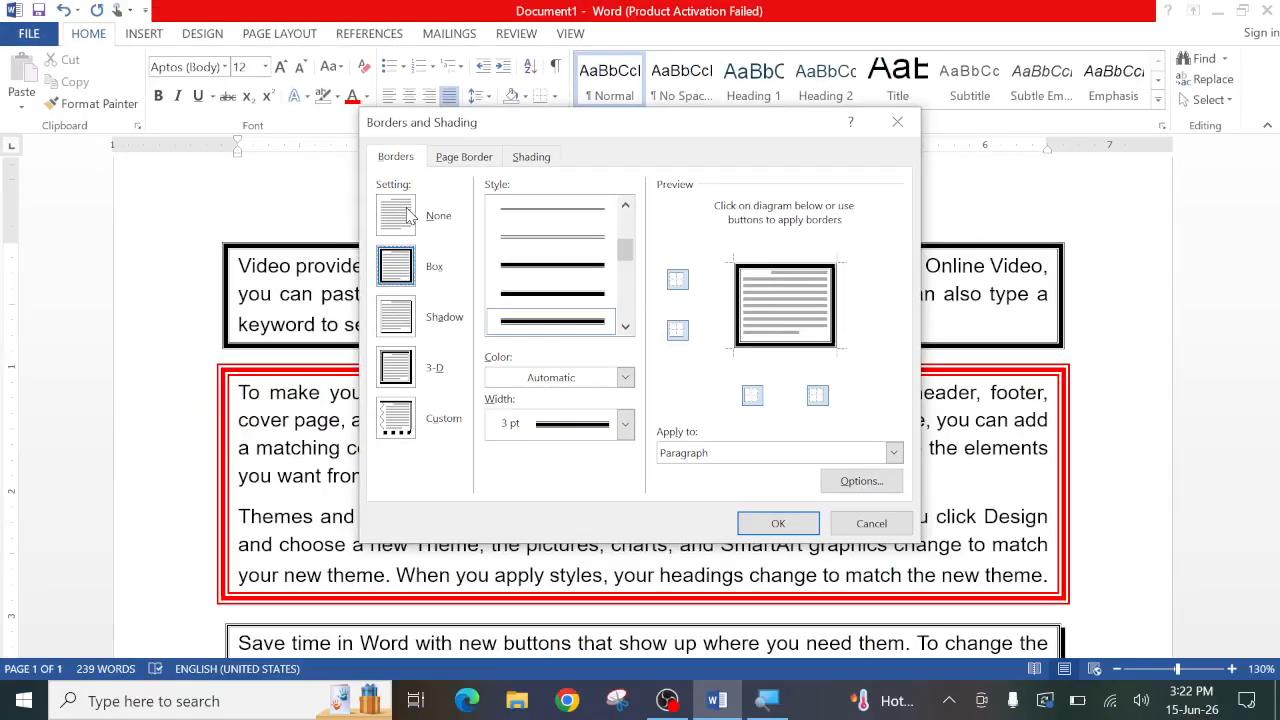
pyautogui.click(408, 214)
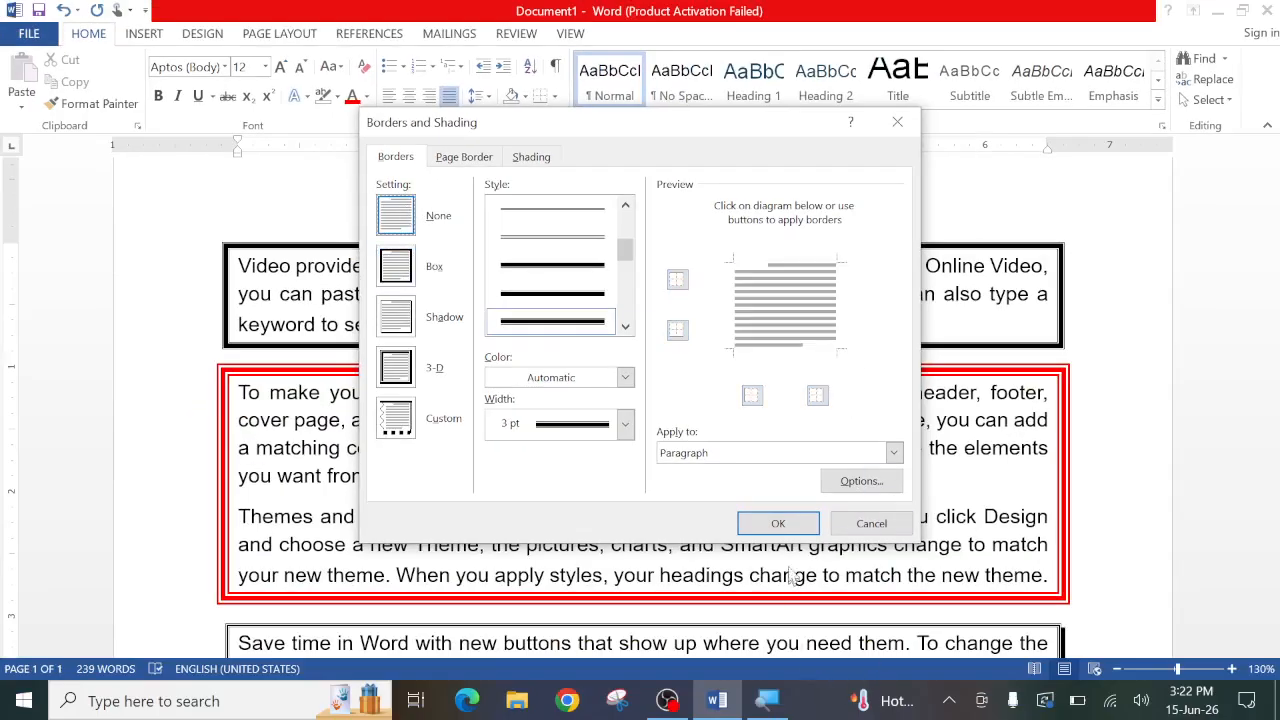
pyautogui.click(779, 524)
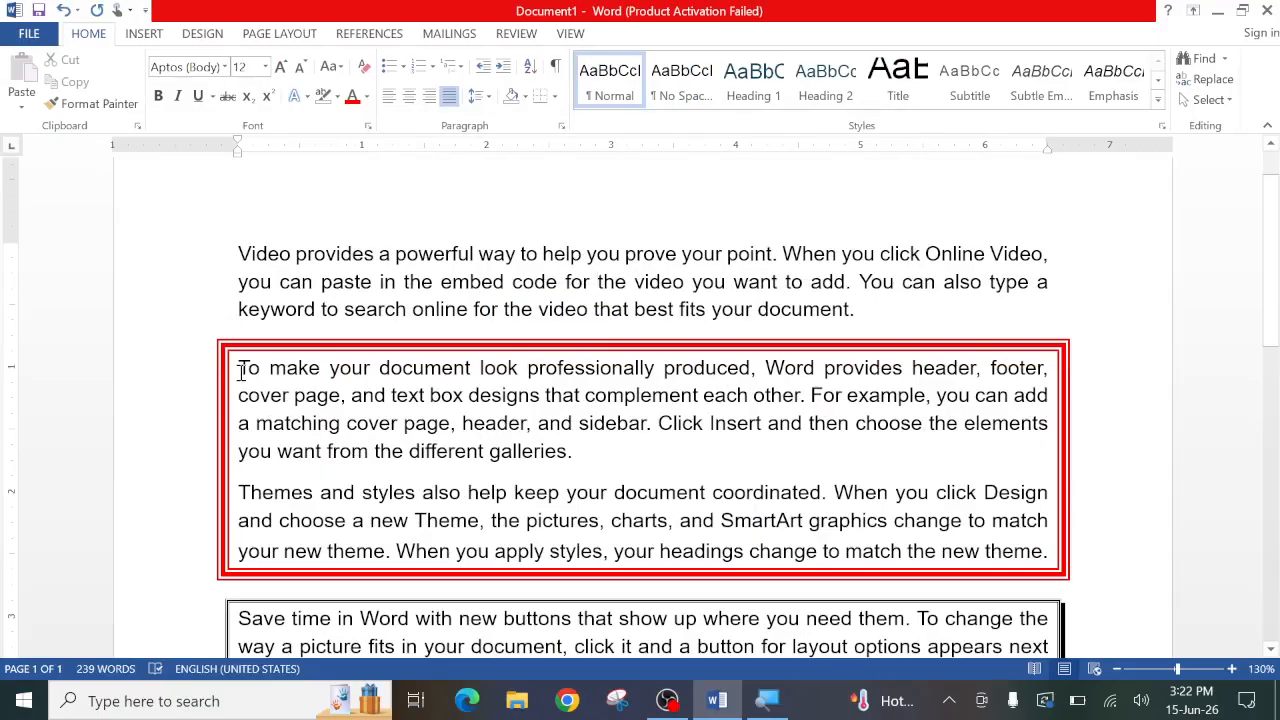
# - Remove the red border around the second and third paragraphs with the None border setting, then deselect the text
pyautogui.moveTo(240, 367); pyautogui.dragTo(1072, 552)
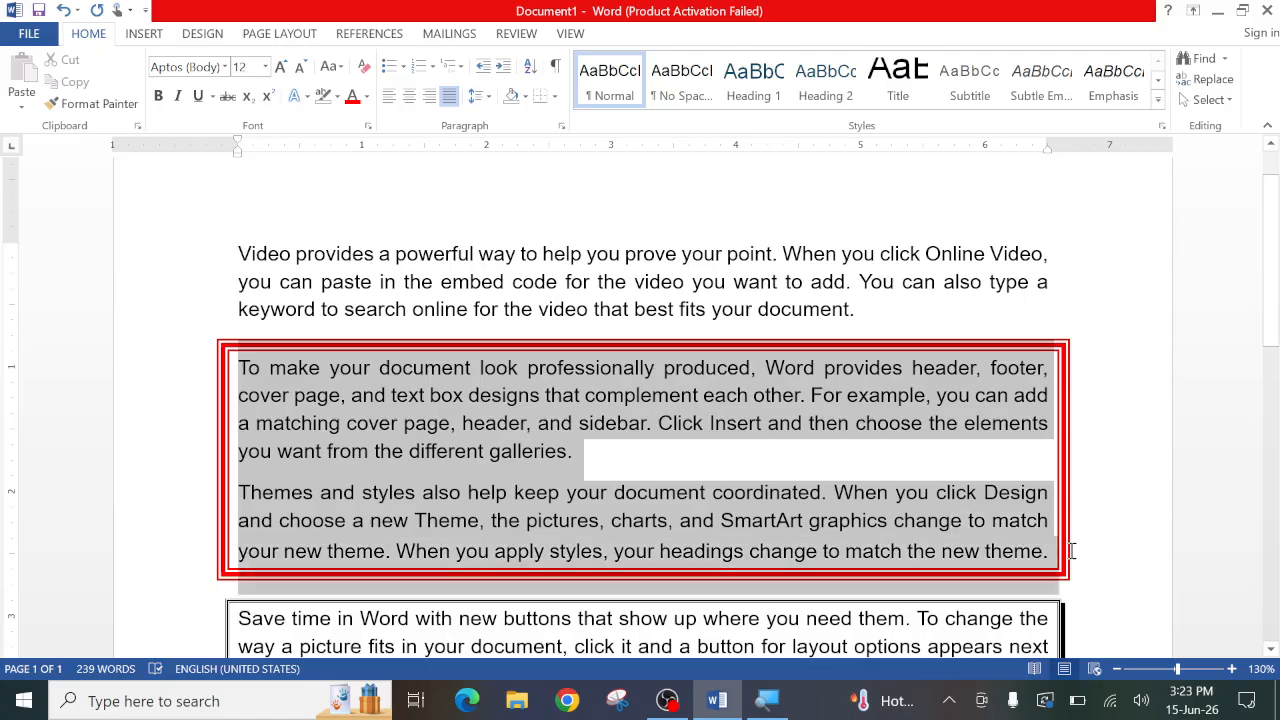
pyautogui.click(555, 97)
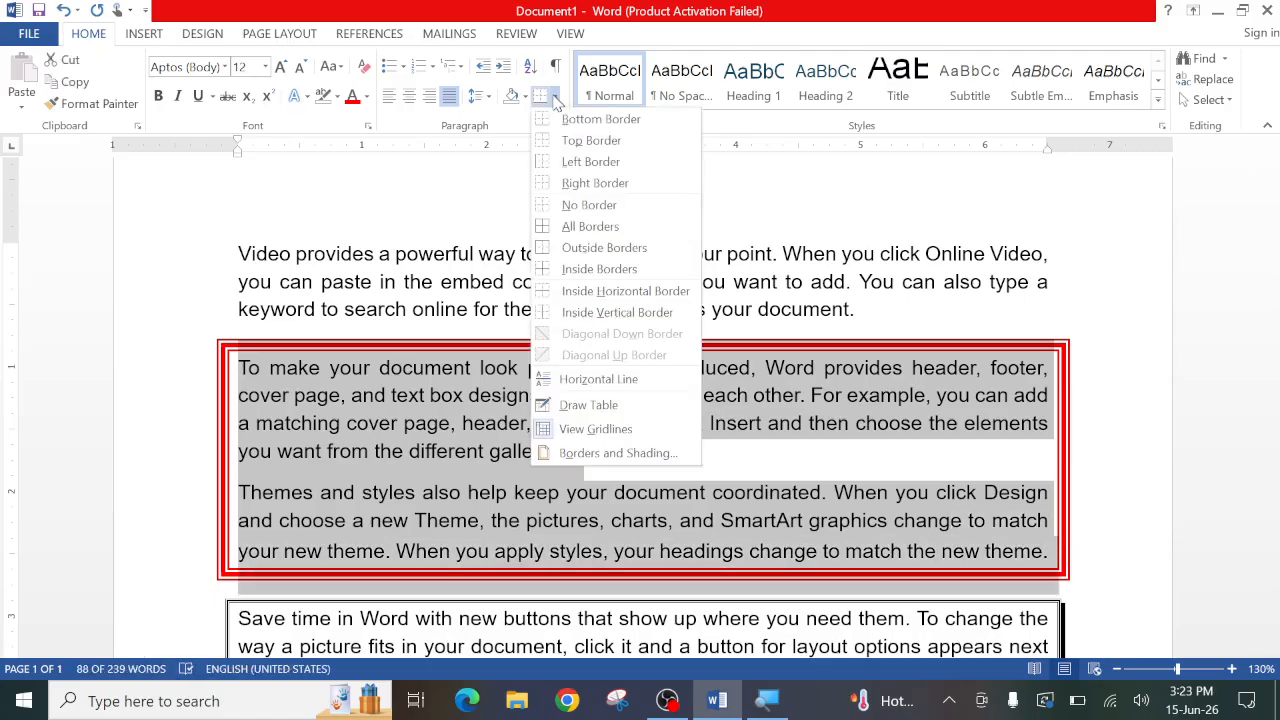
pyautogui.click(573, 455)
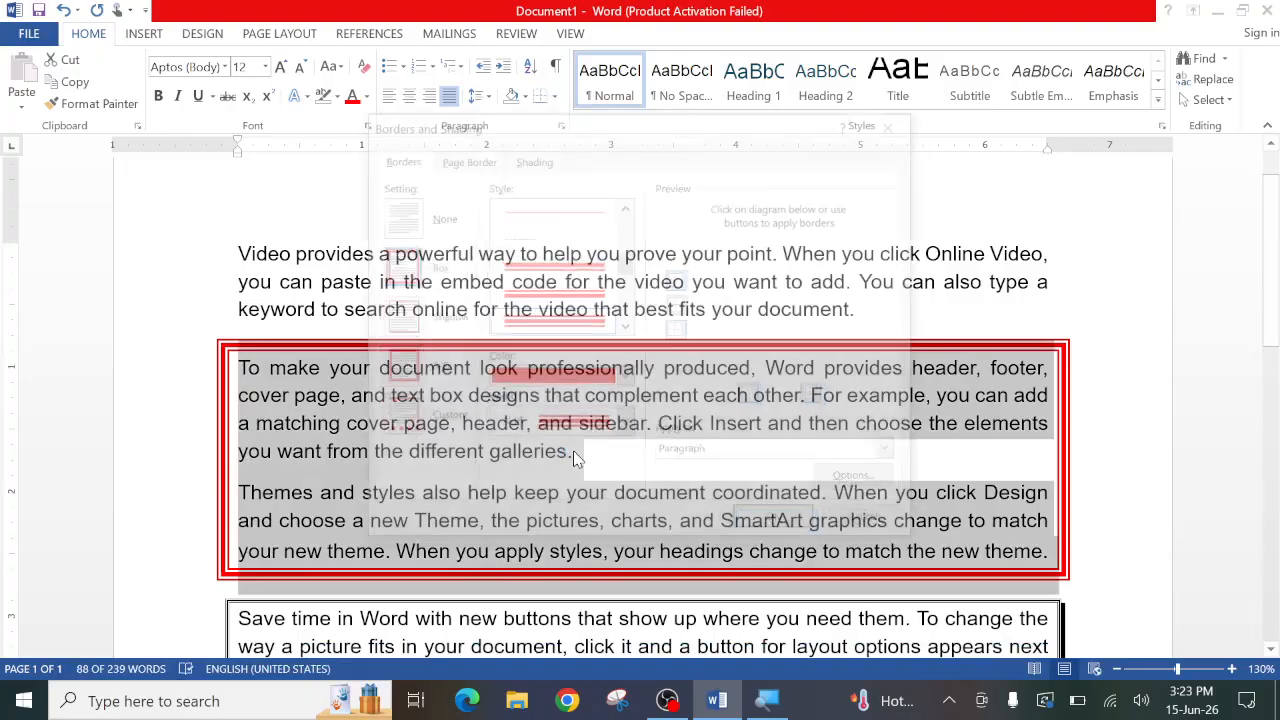
pyautogui.click(420, 222)
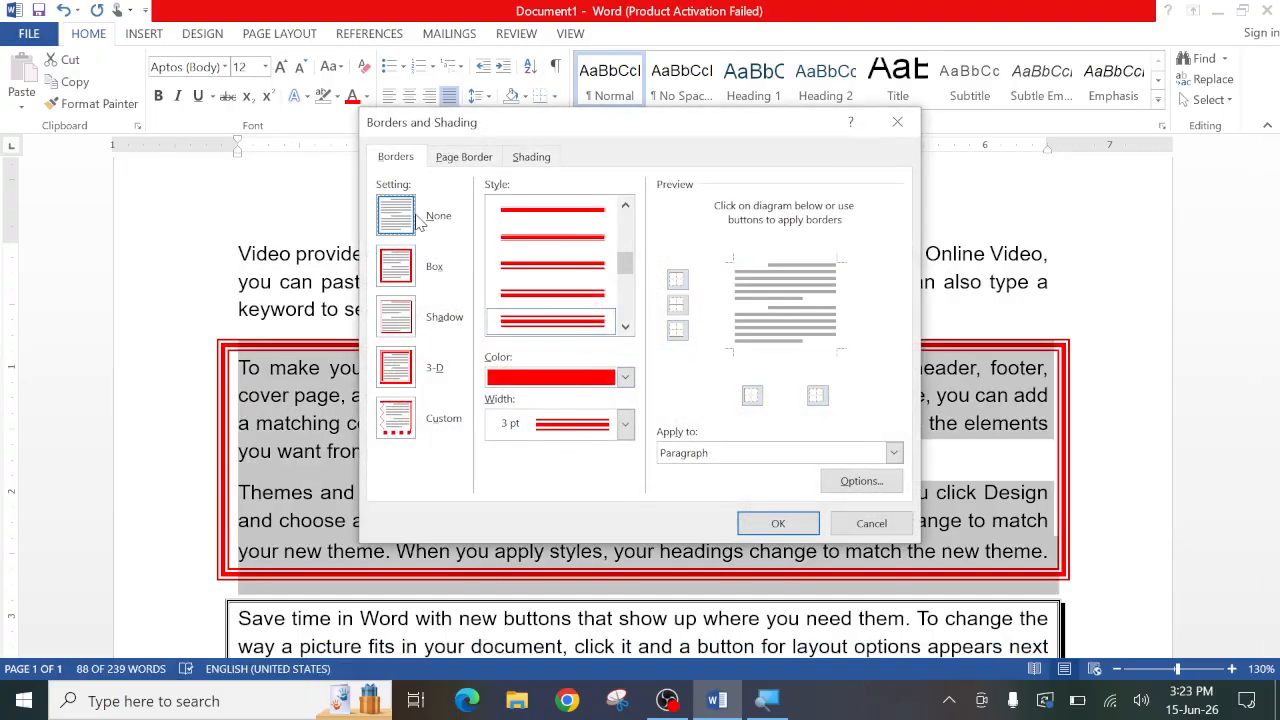
pyautogui.click(777, 524)
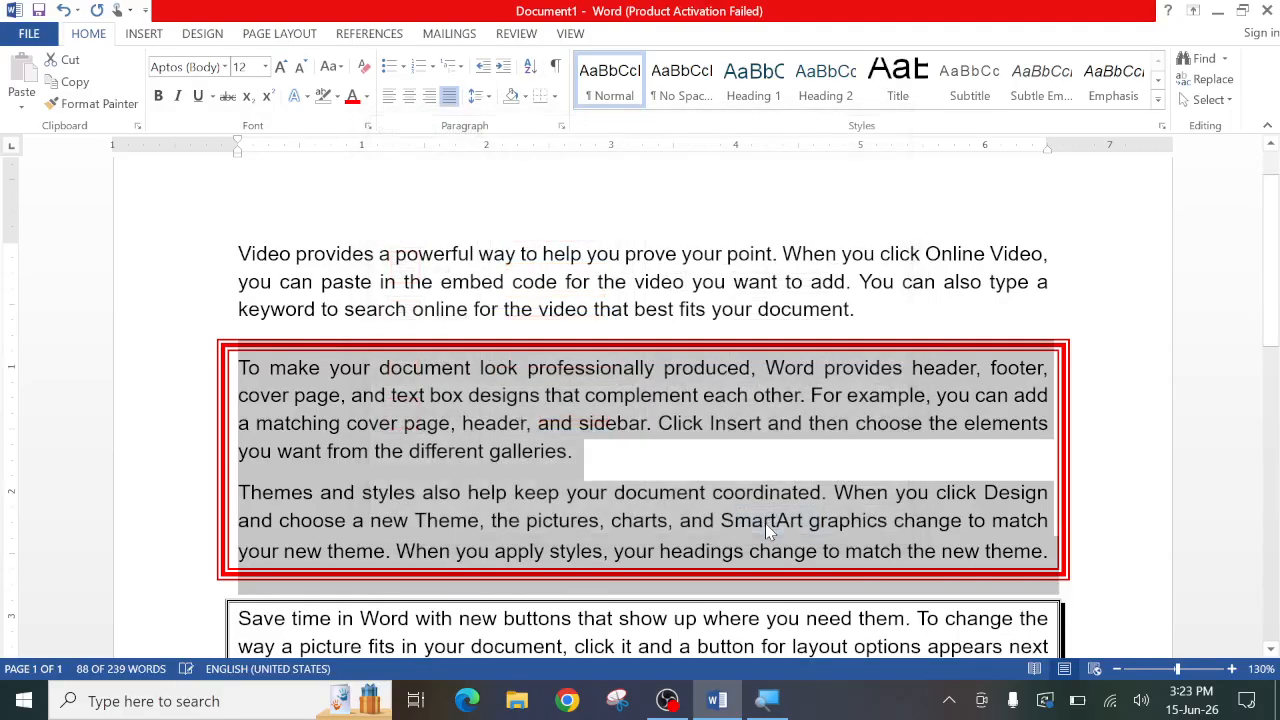
pyautogui.click(657, 483)
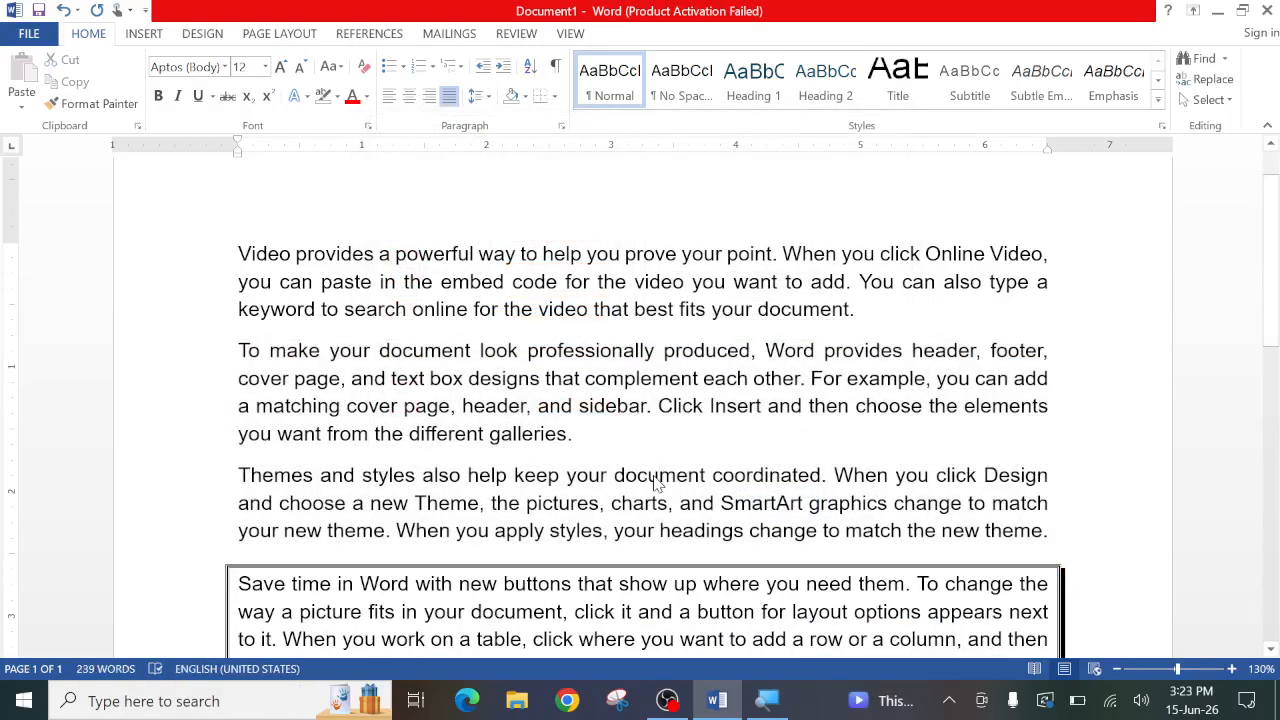
# - Remove the shadow border from the fourth paragraph with the None border setting
pyautogui.scroll(-3, 655, 485)
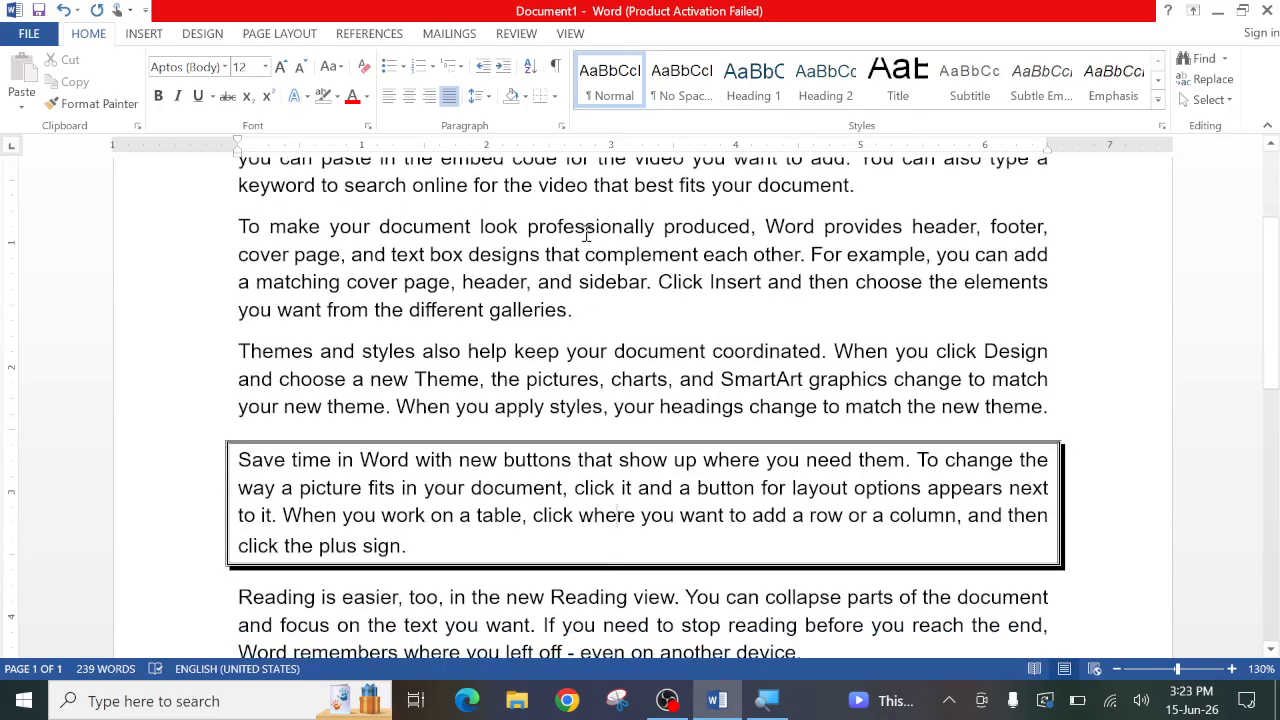
pyautogui.click(554, 96)
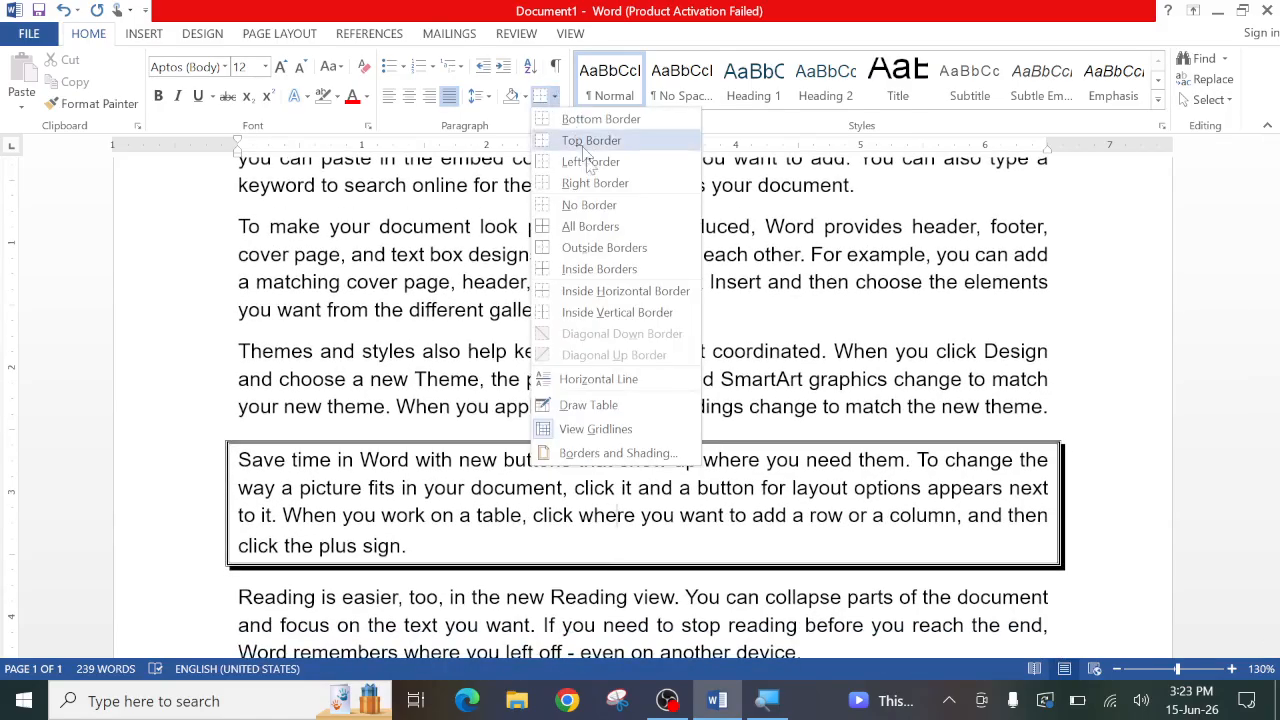
pyautogui.click(596, 452)
pyautogui.click(388, 205)
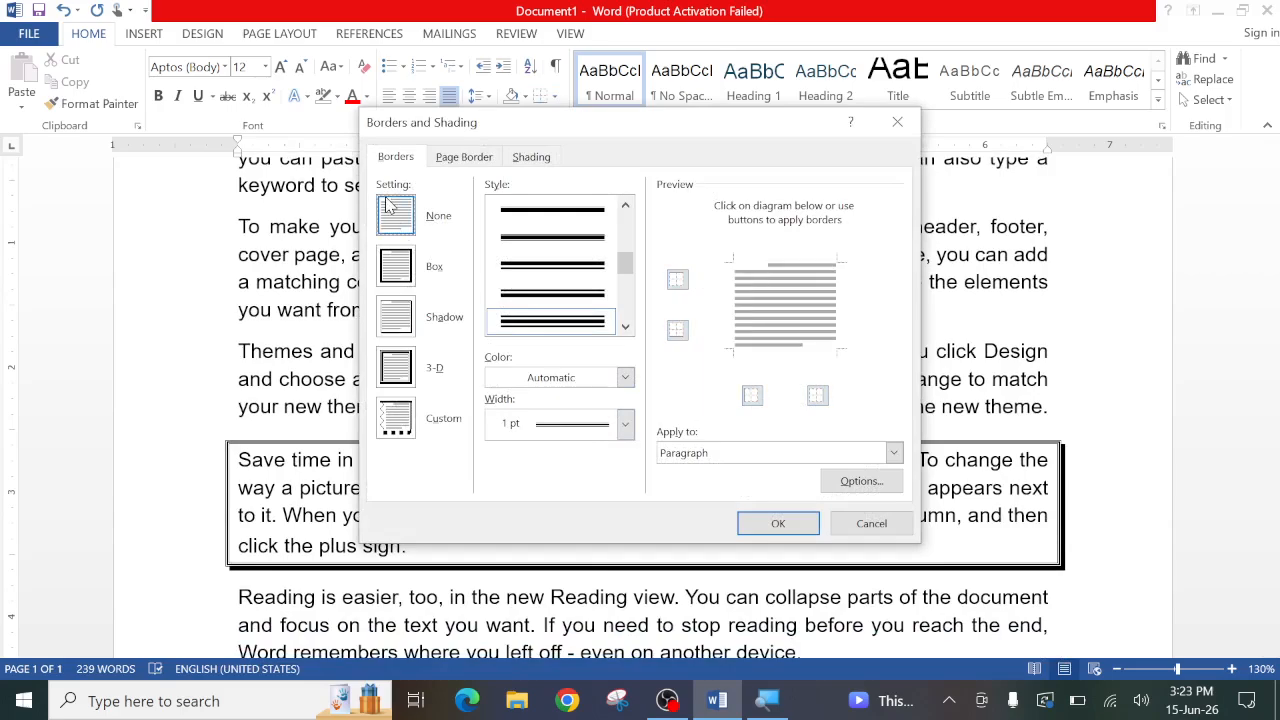
pyautogui.click(774, 523)
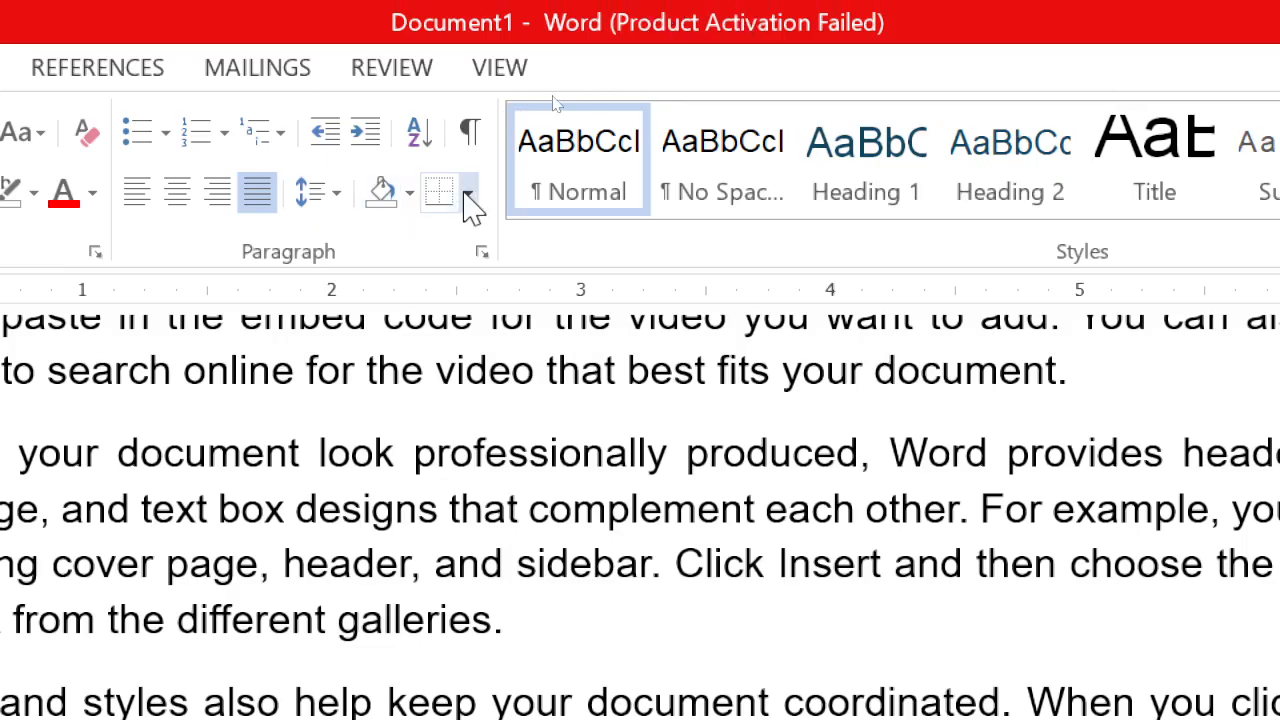
# - Examine the Page Border options in the Borders and Shading settings, then close them without applying anything
pyautogui.click(468, 196)
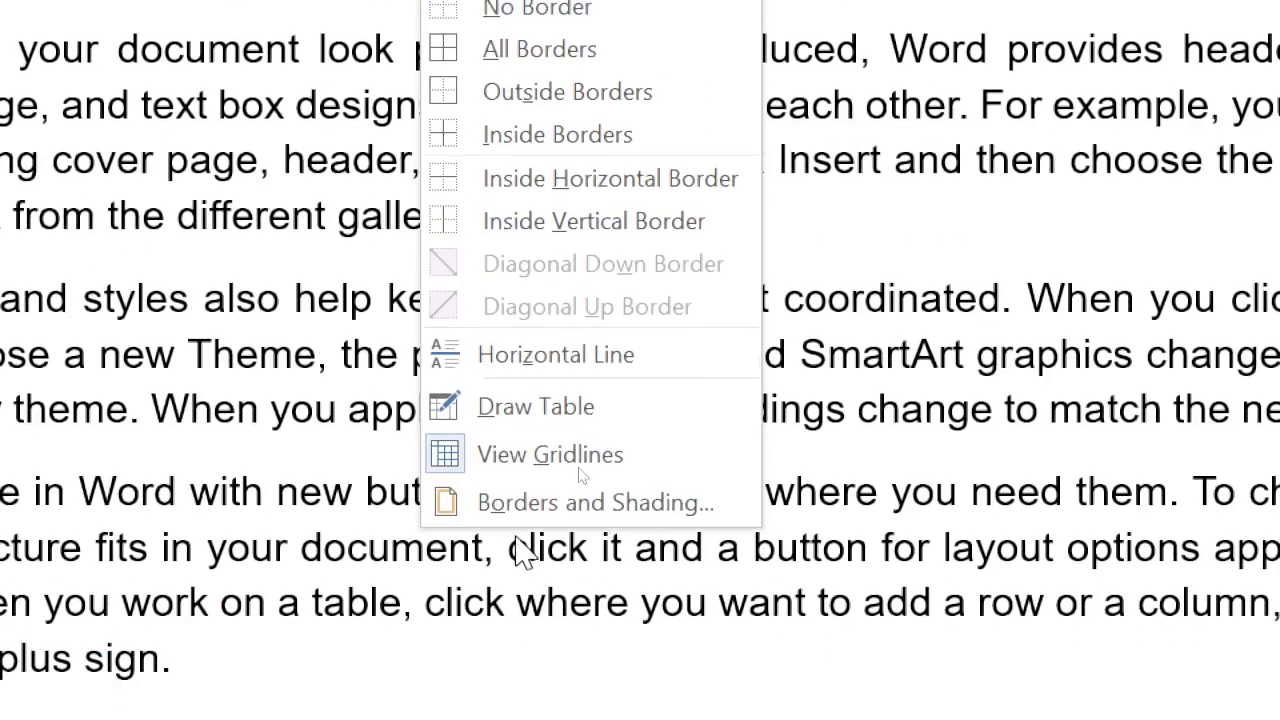
pyautogui.click(560, 581)
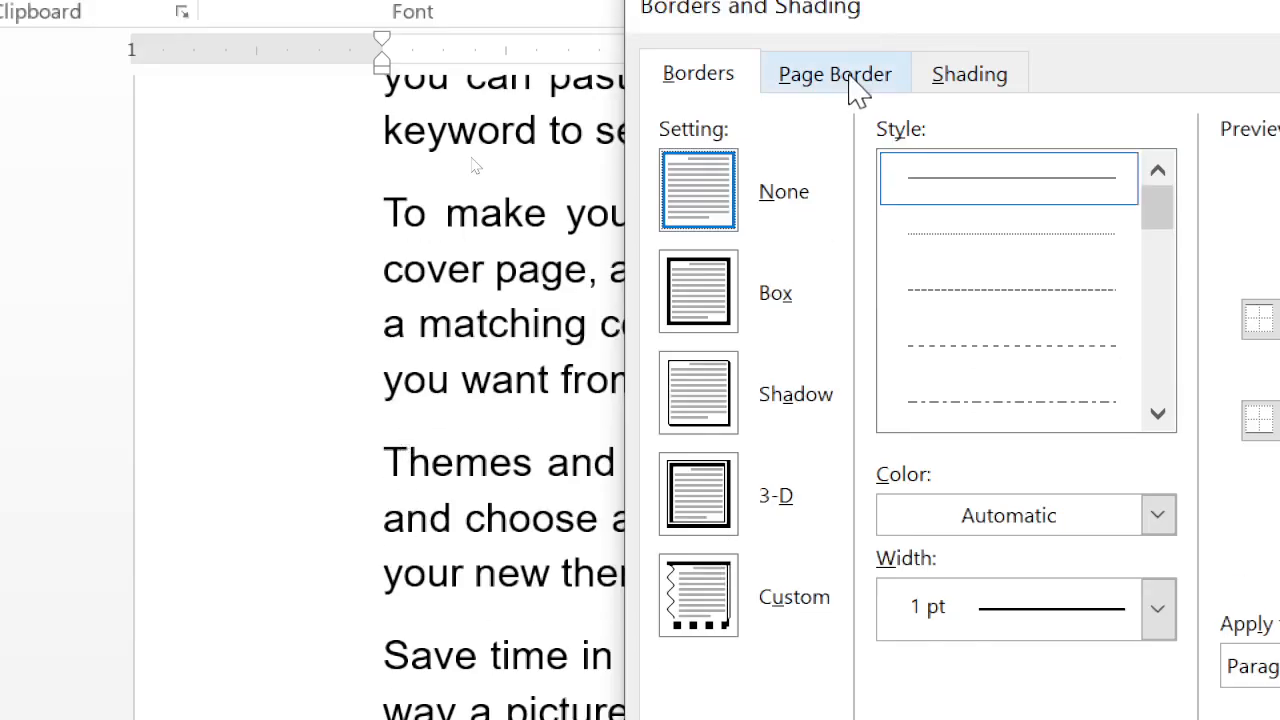
pyautogui.click(846, 82)
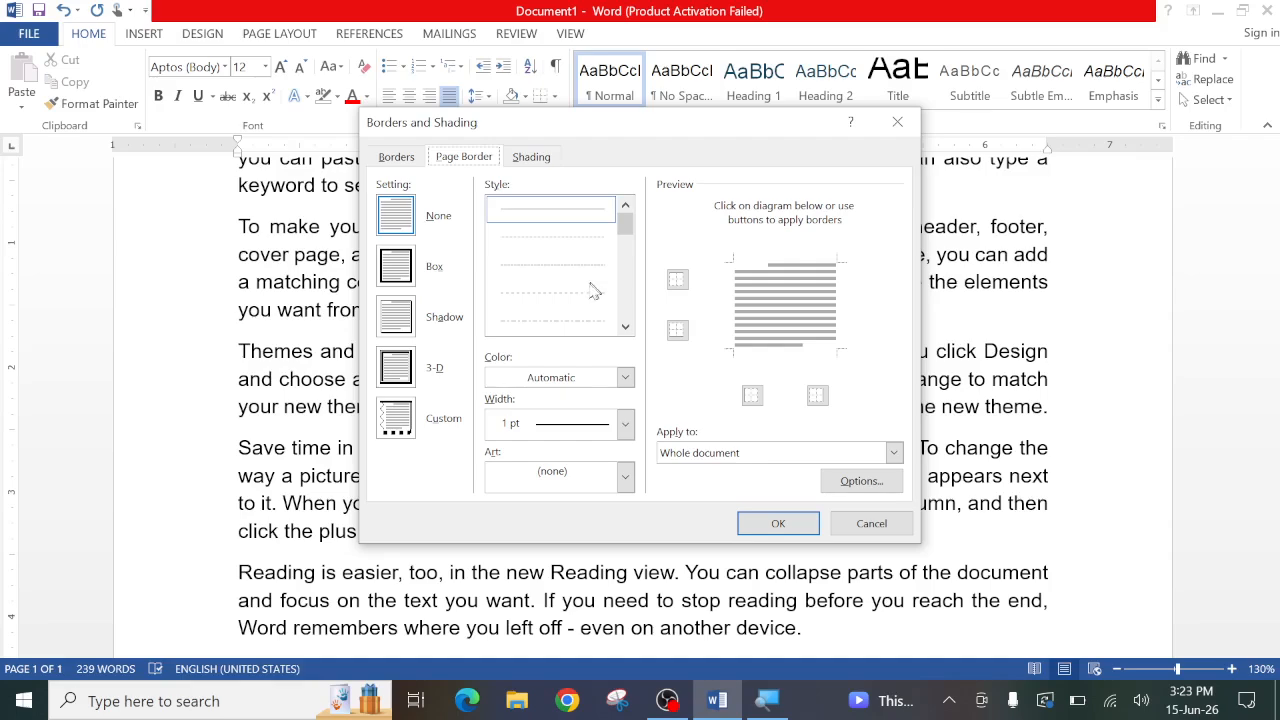
pyautogui.click(869, 523)
# - Generate many more sample paragraphs at the end of the document with =rand(150)
pyautogui.scroll(-3, 849, 526)
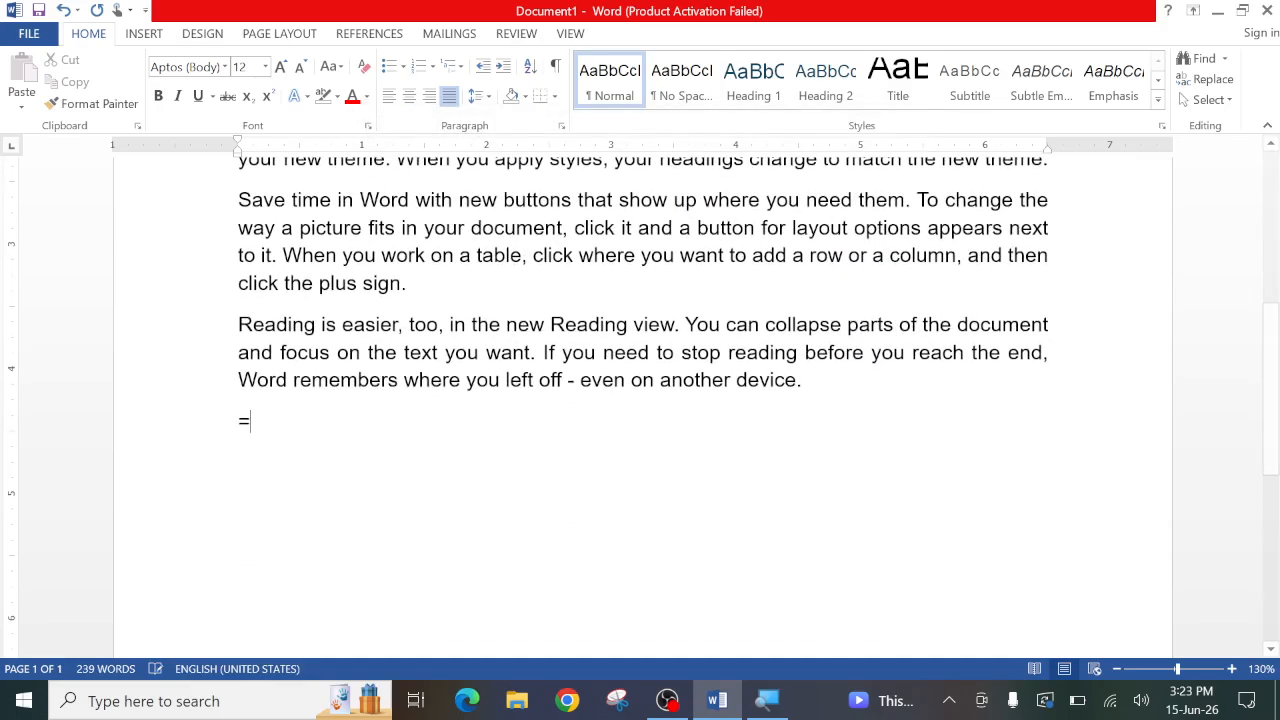
pyautogui.write('rand')
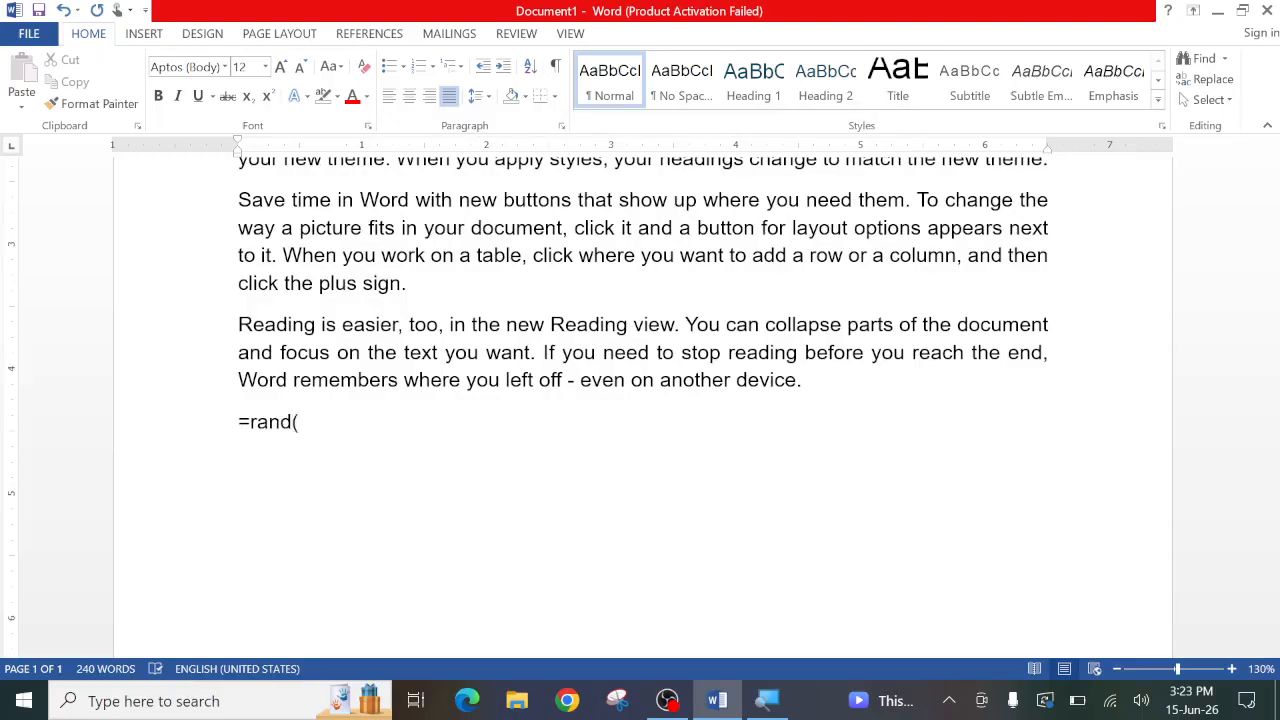
pyautogui.write('(150)')
pyautogui.press('Return')
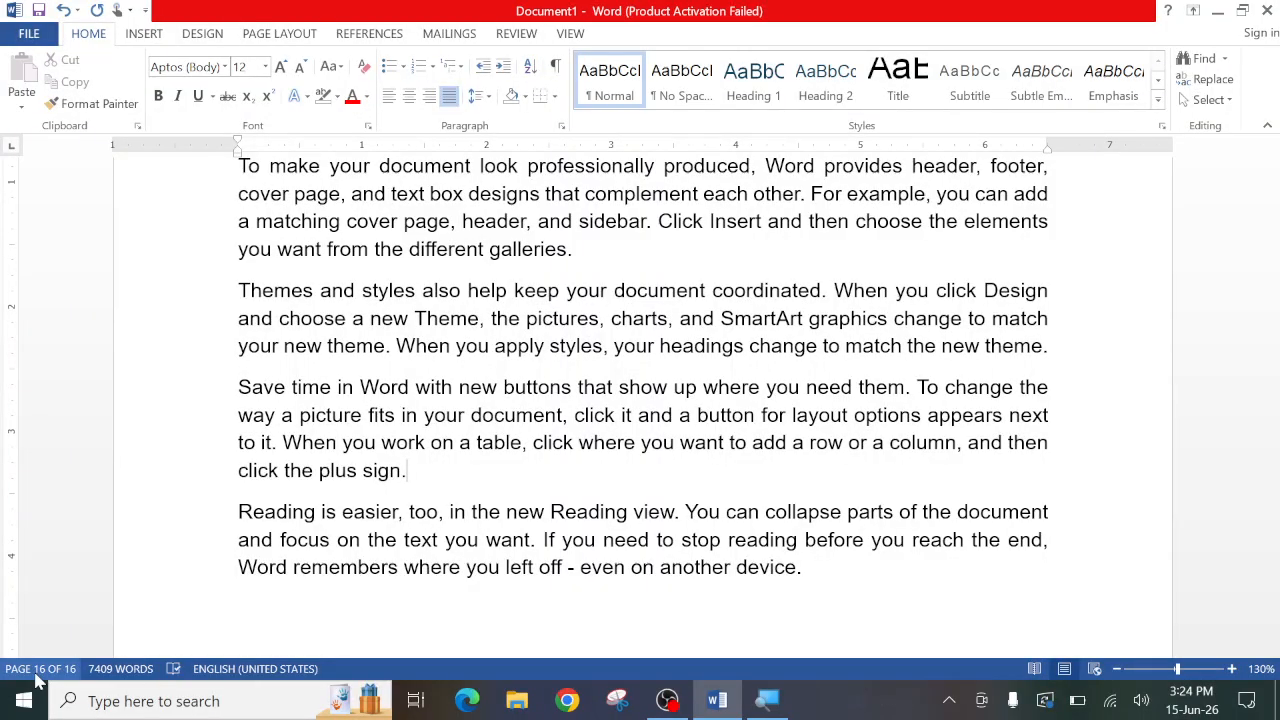
# - Return to the document's first page and choose the triple-line page border style with a thick middle line between two thin lines
pyautogui.moveTo(1270, 622); pyautogui.dragTo(1272, 152)
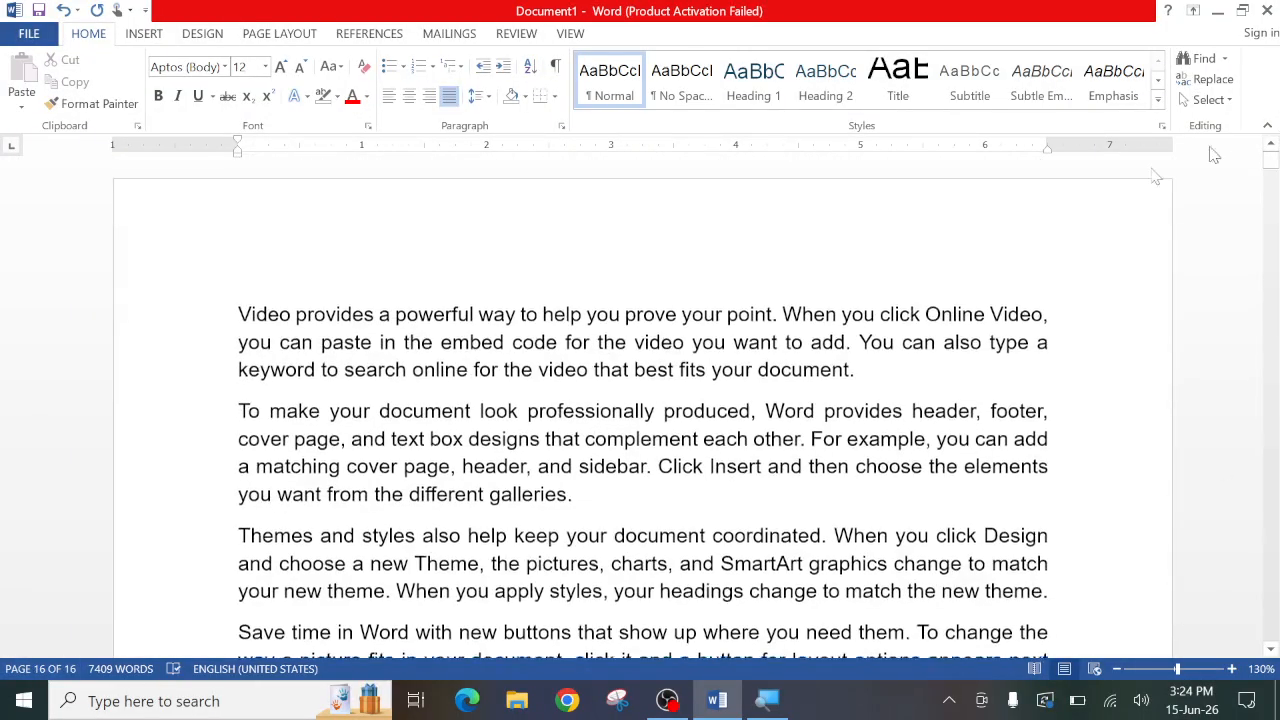
pyautogui.click(554, 96)
pyautogui.click(578, 452)
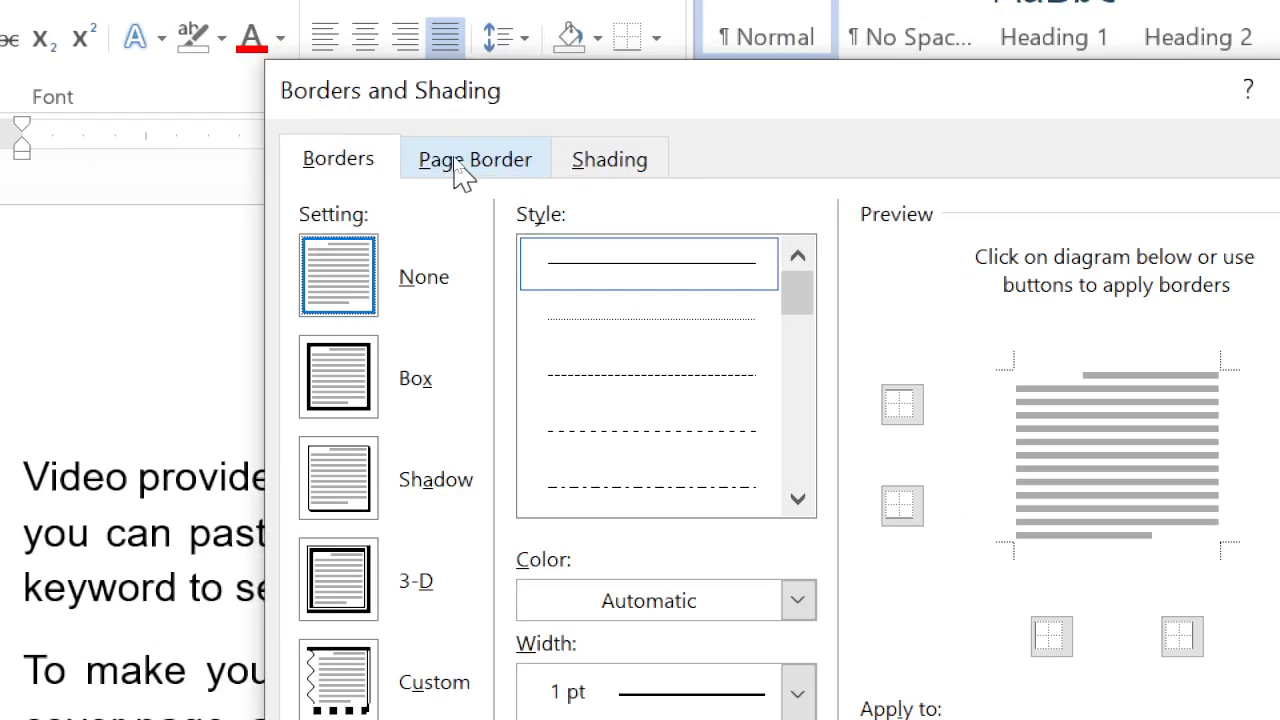
pyautogui.click(457, 163)
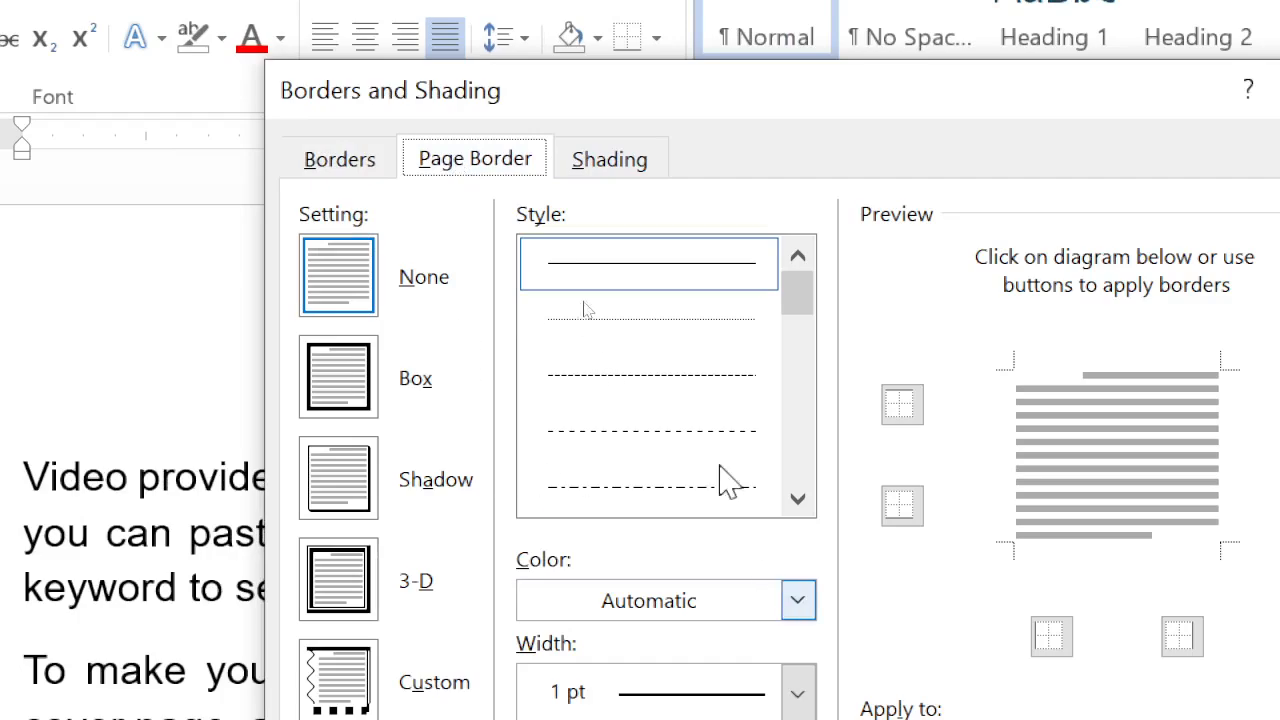
pyautogui.scroll(-2, 720, 455)
pyautogui.scroll(-1, 714, 437)
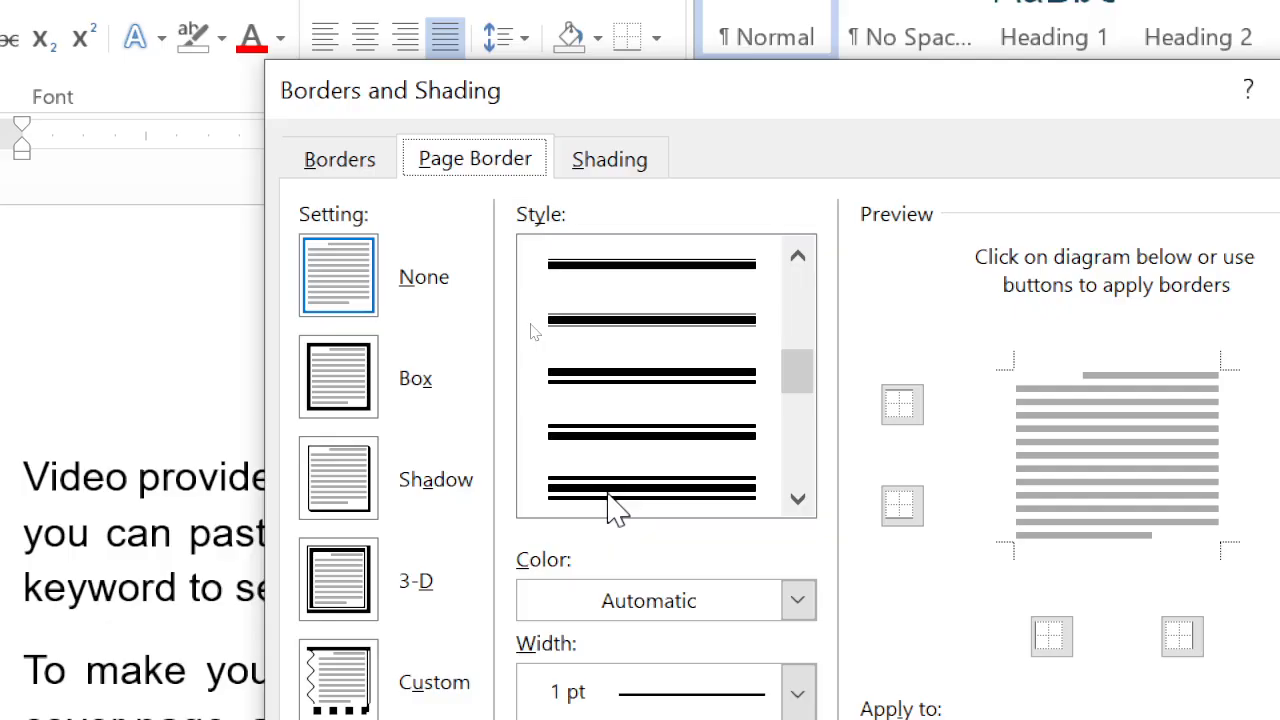
pyautogui.click(608, 492)
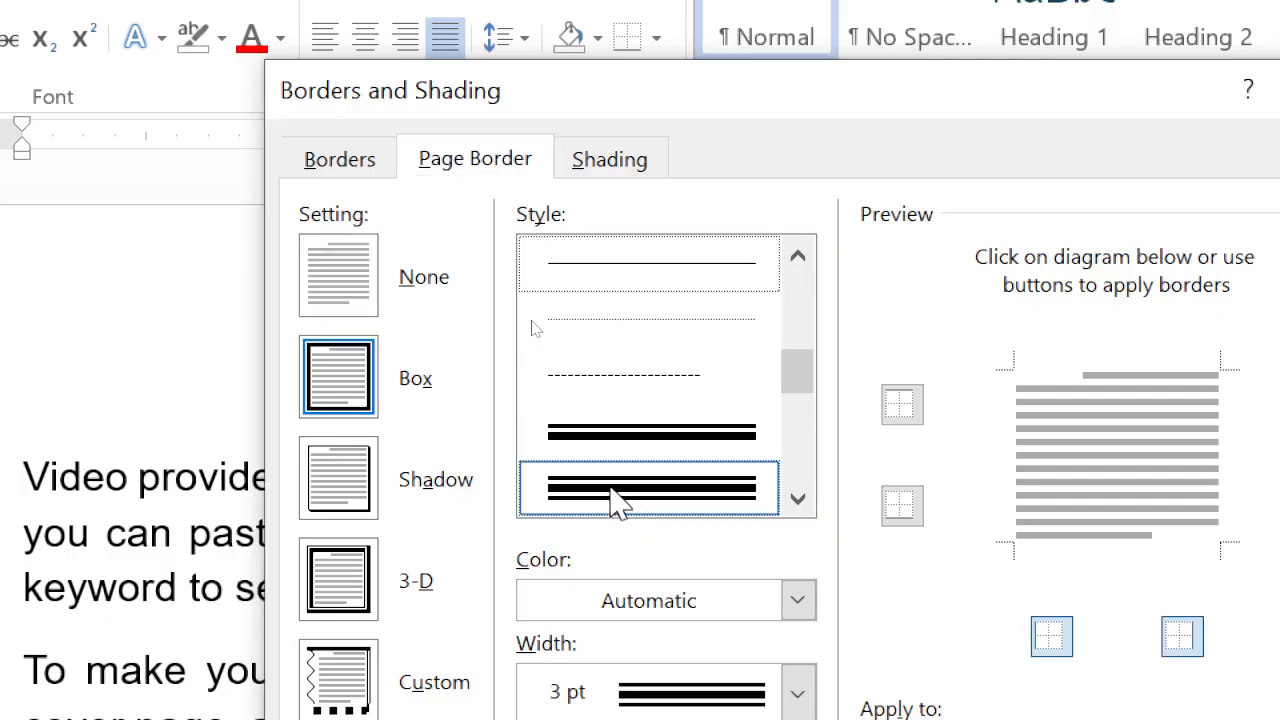
pyautogui.scroll(-1, 665, 436)
pyautogui.scroll(-1, 672, 450)
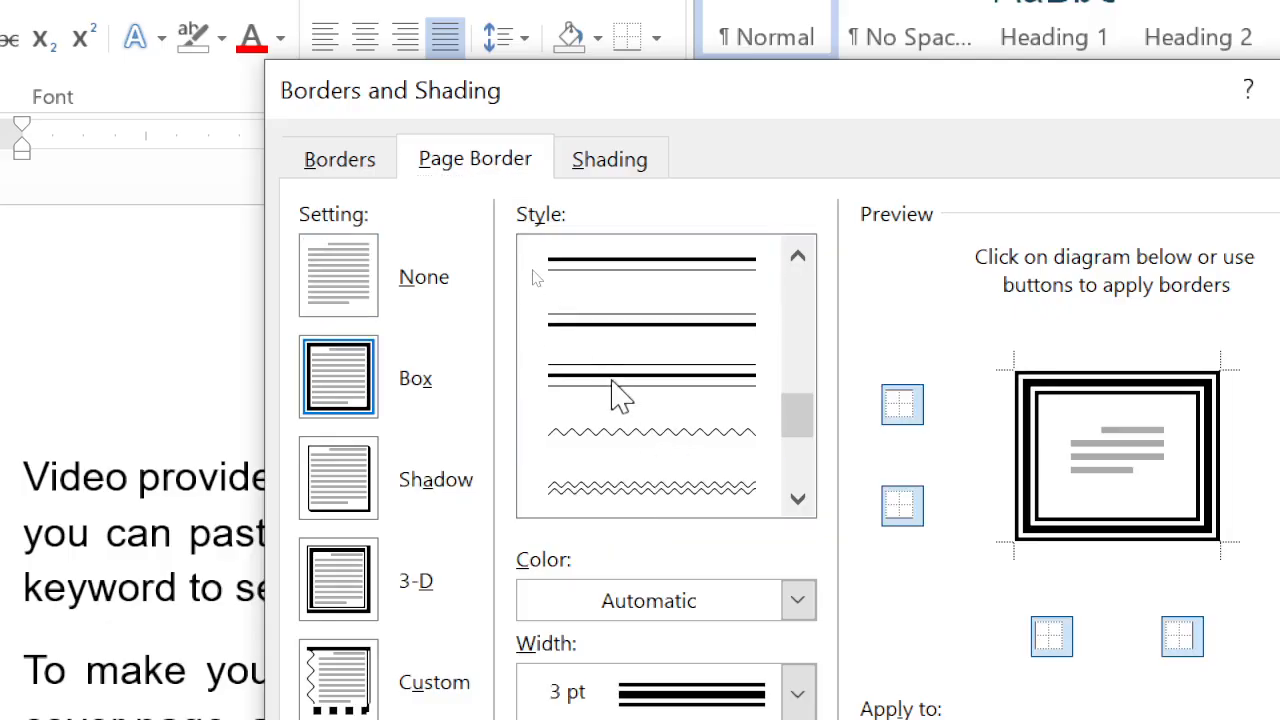
pyautogui.click(613, 385)
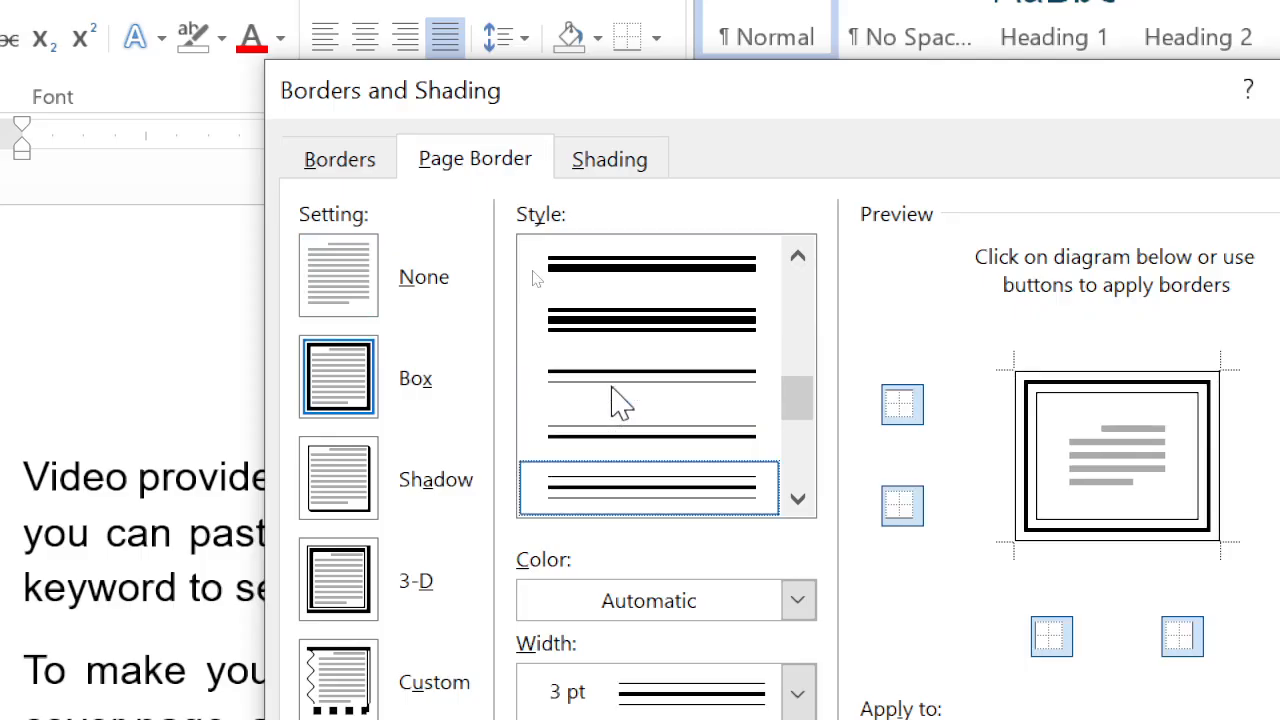
pyautogui.scroll(-2, 668, 550)
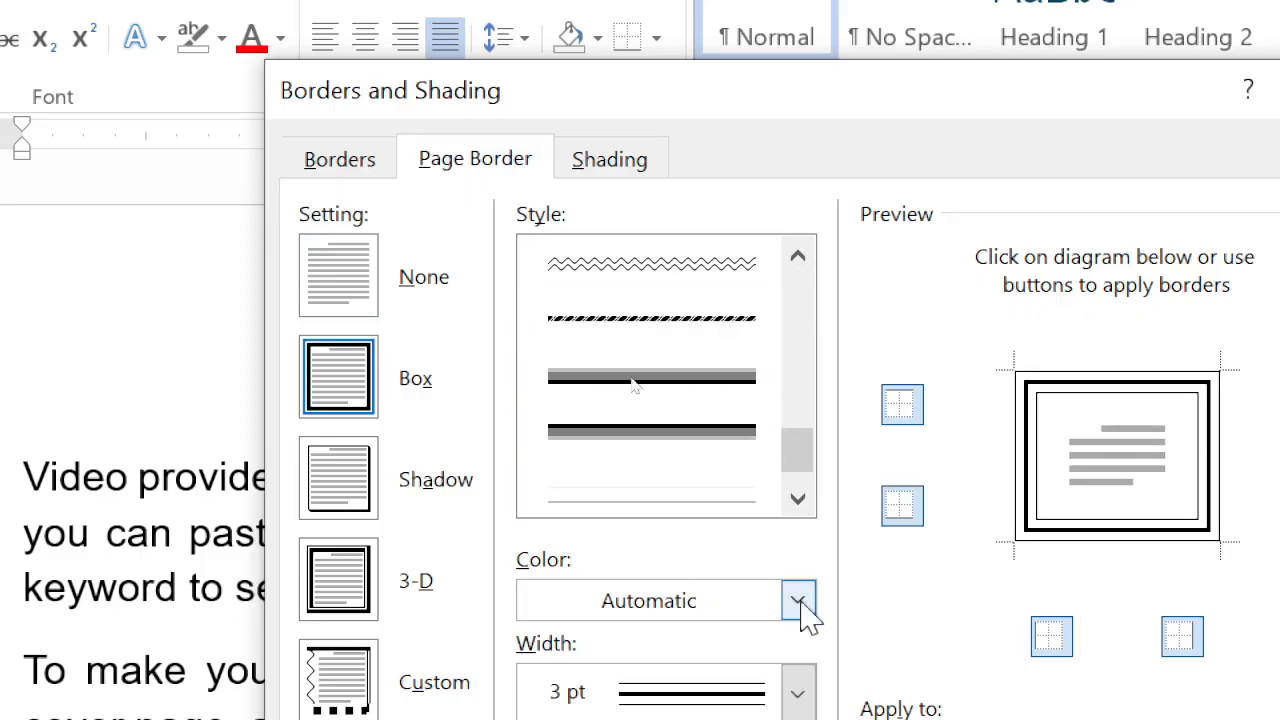
pyautogui.scroll(1, 630, 466)
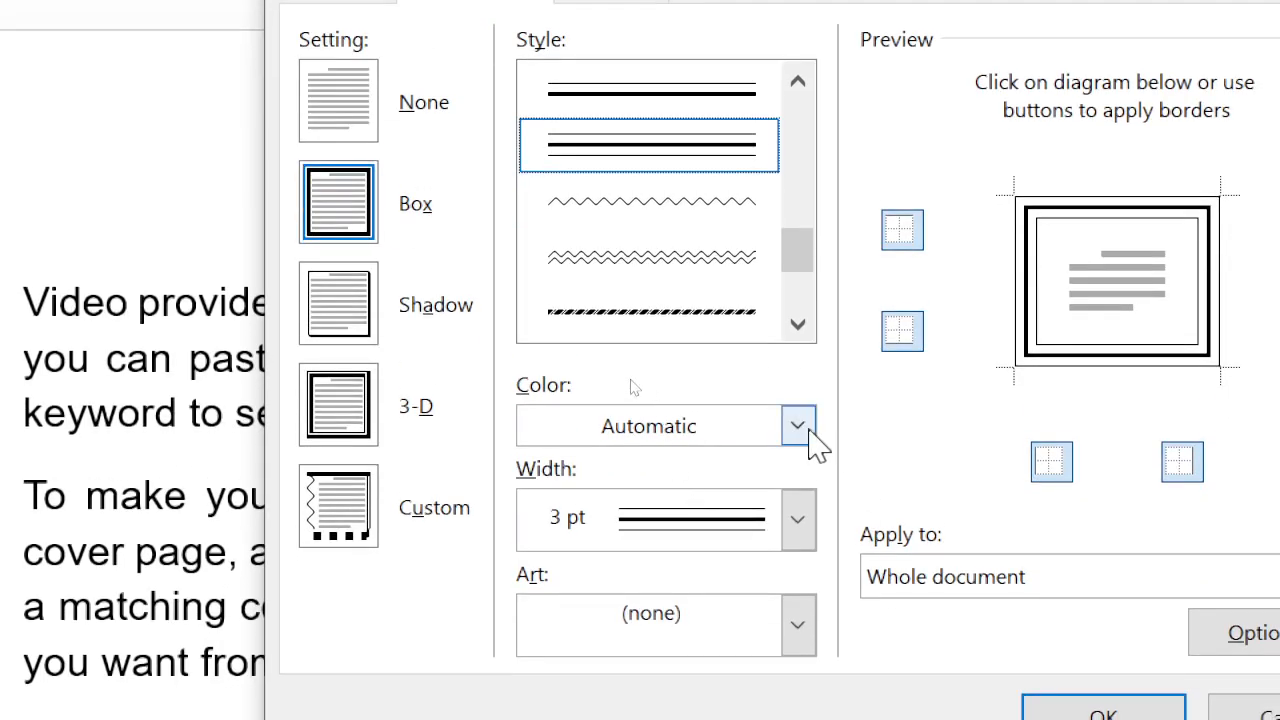
# - Set the page border color to standard green and its width to 6 pt, and apply it to the whole document
pyautogui.click(810, 433)
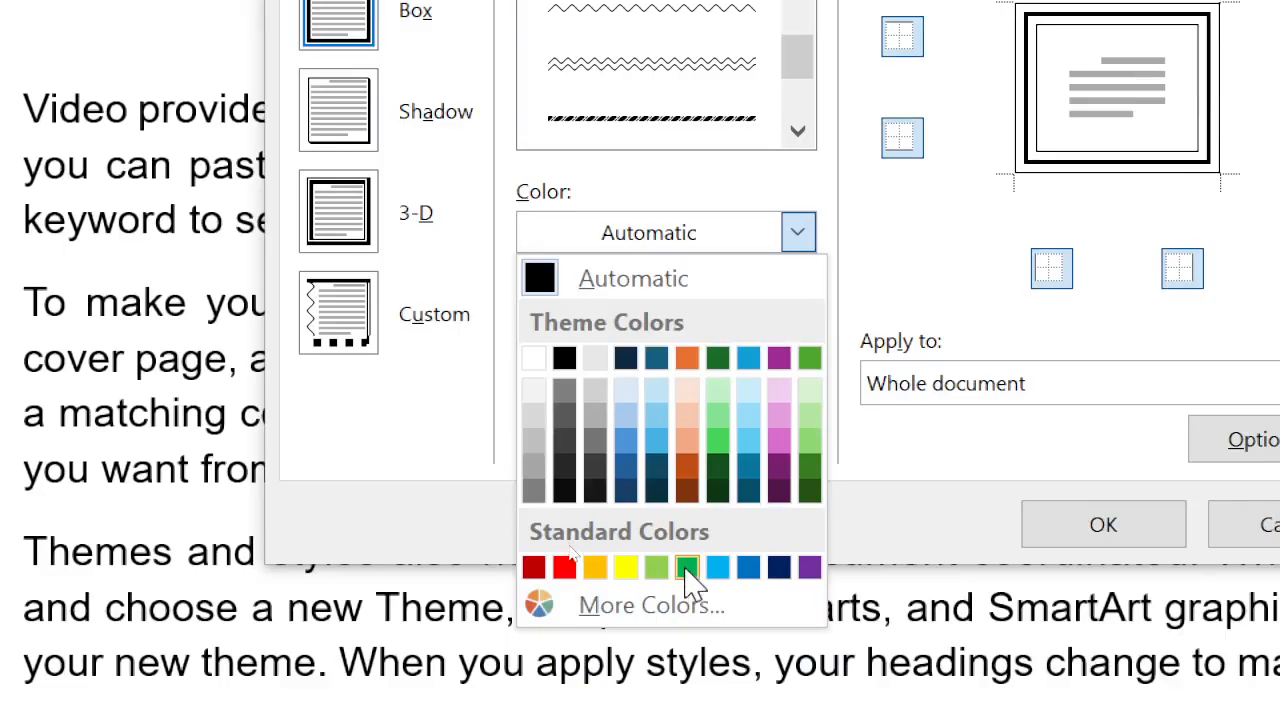
pyautogui.click(688, 567)
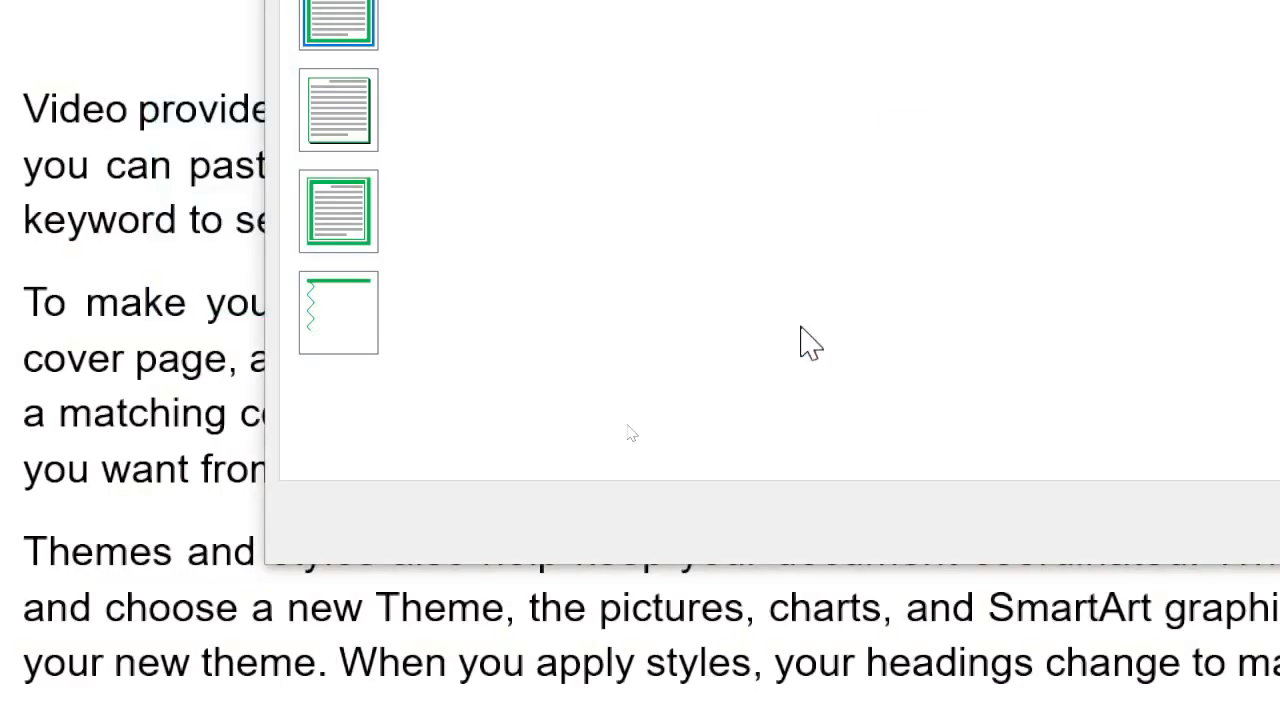
pyautogui.click(798, 326)
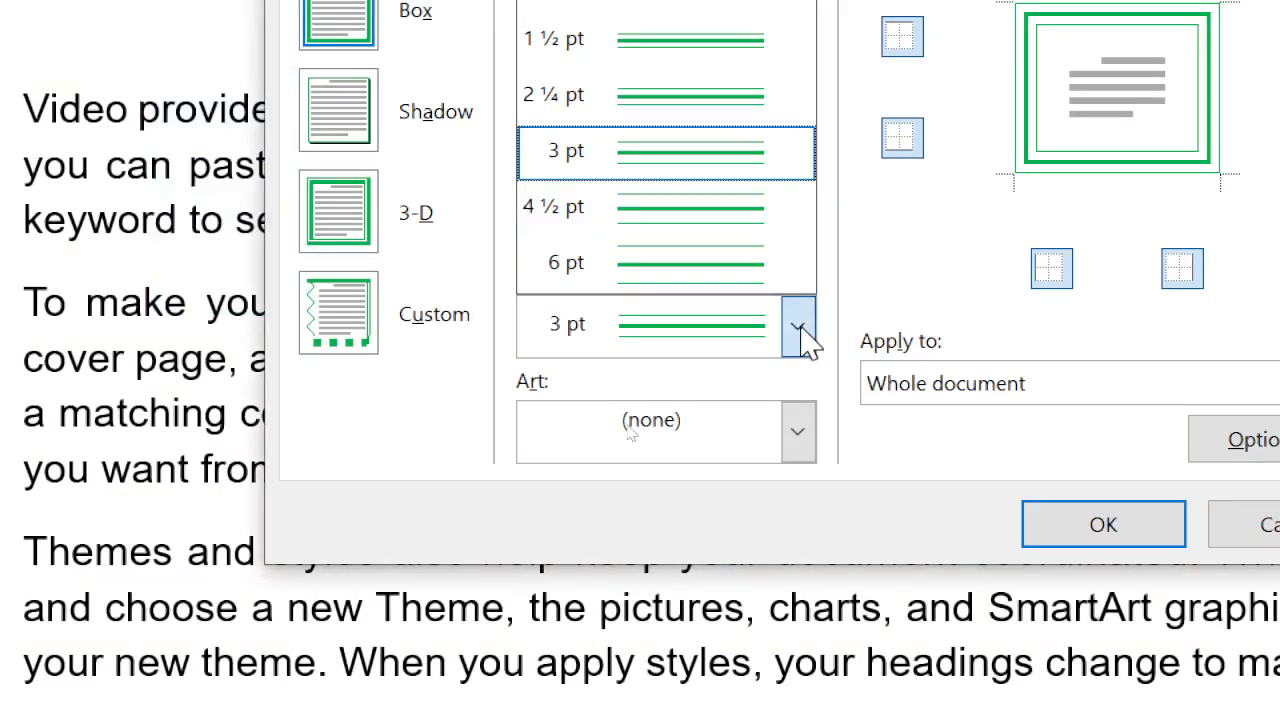
pyautogui.click(705, 265)
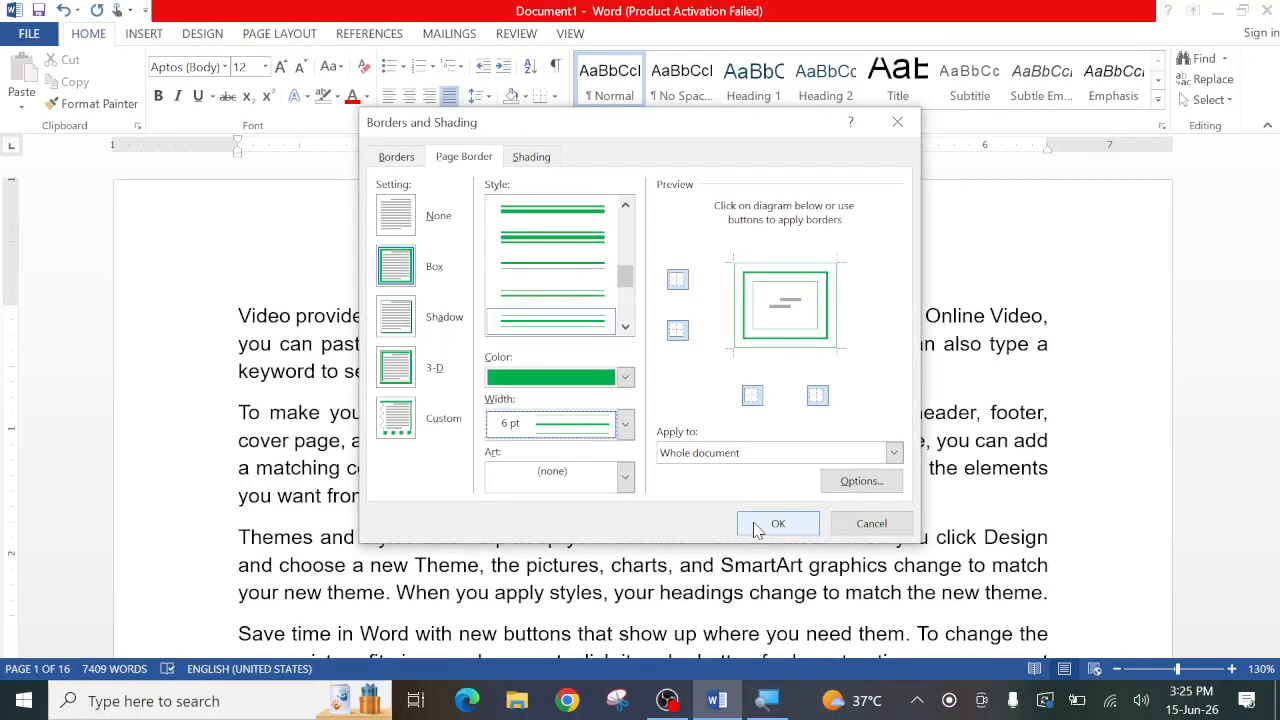
pyautogui.click(777, 524)
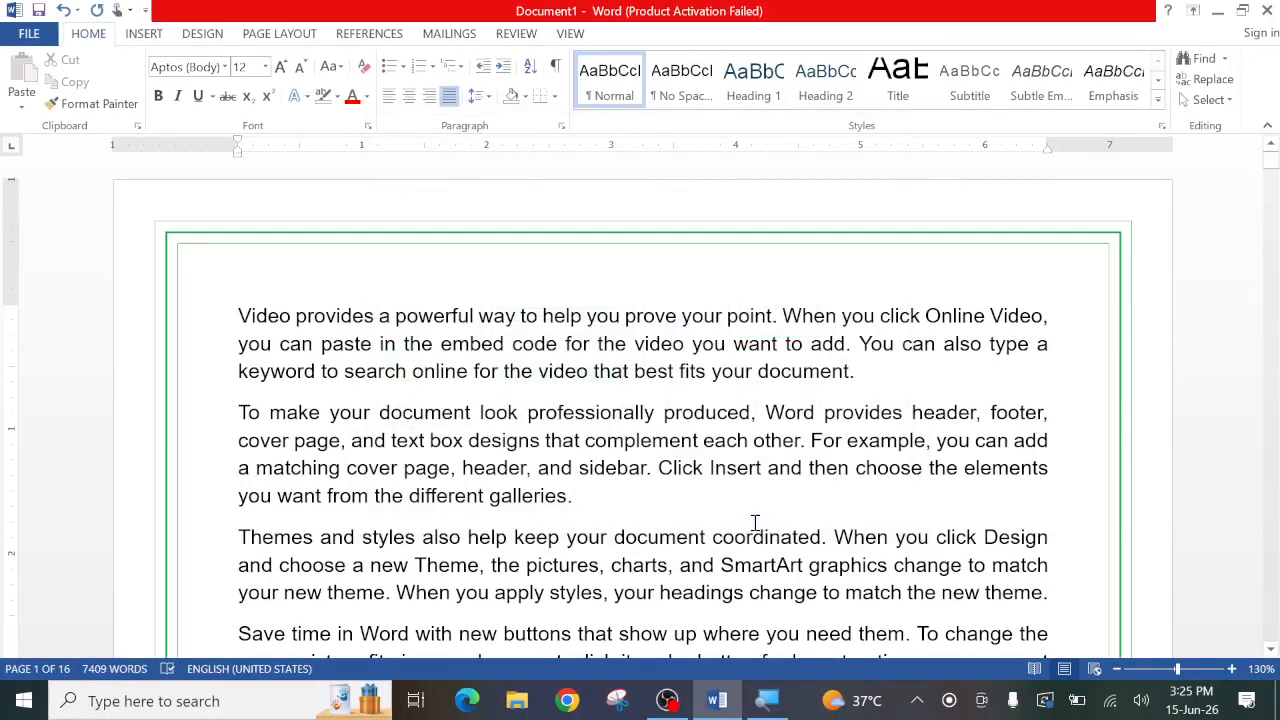
# - Change the whole document's page border to the green double wavy line style
pyautogui.scroll(-10, 673, 550)
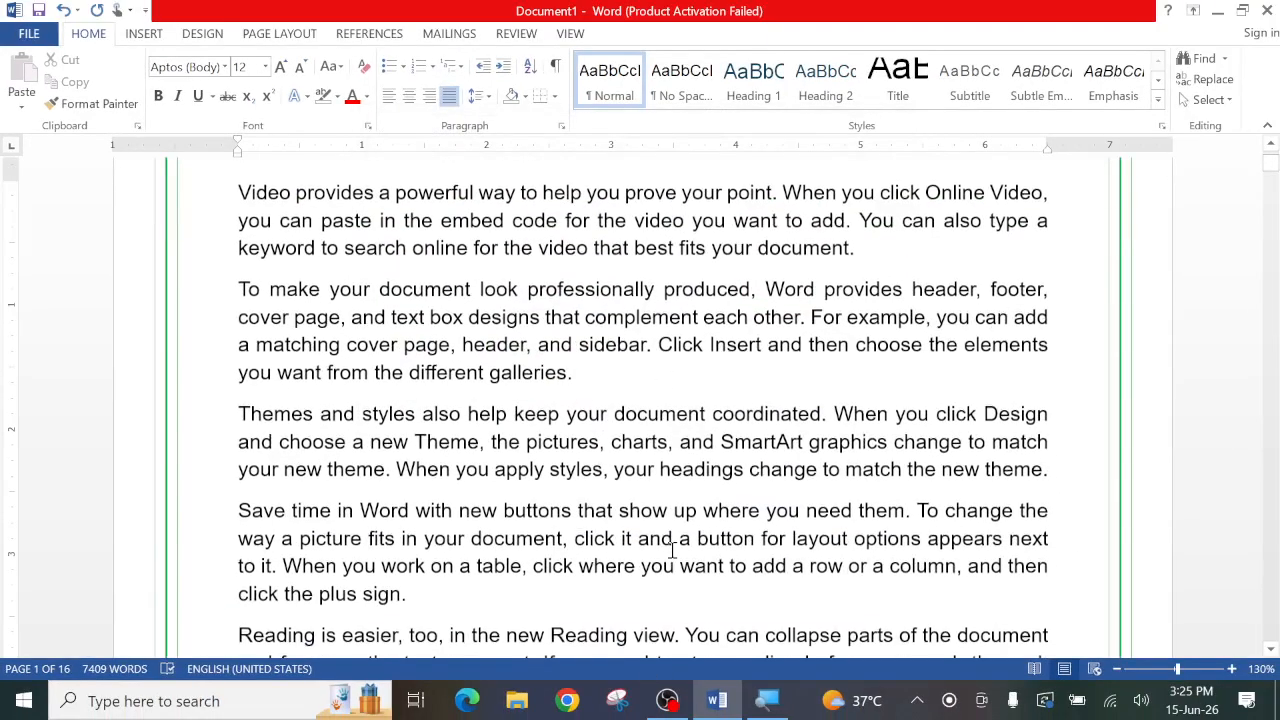
pyautogui.scroll(-8, 673, 550)
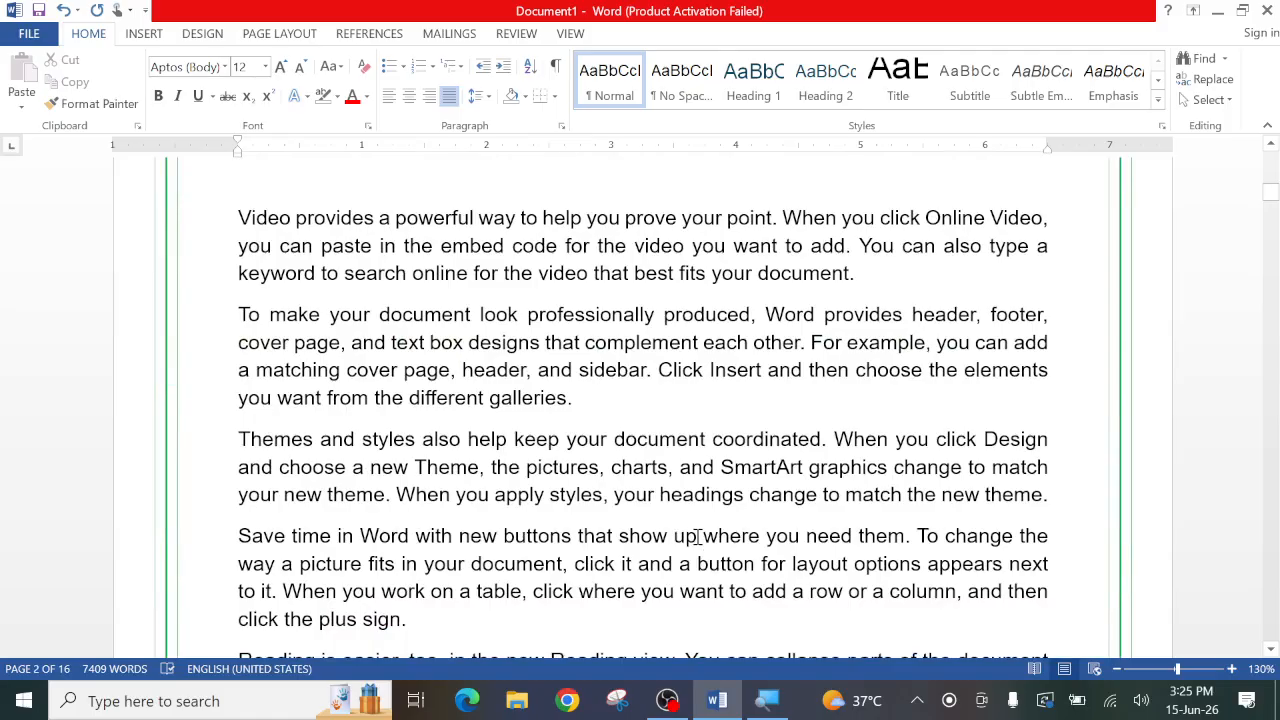
pyautogui.scroll(10, 697, 537)
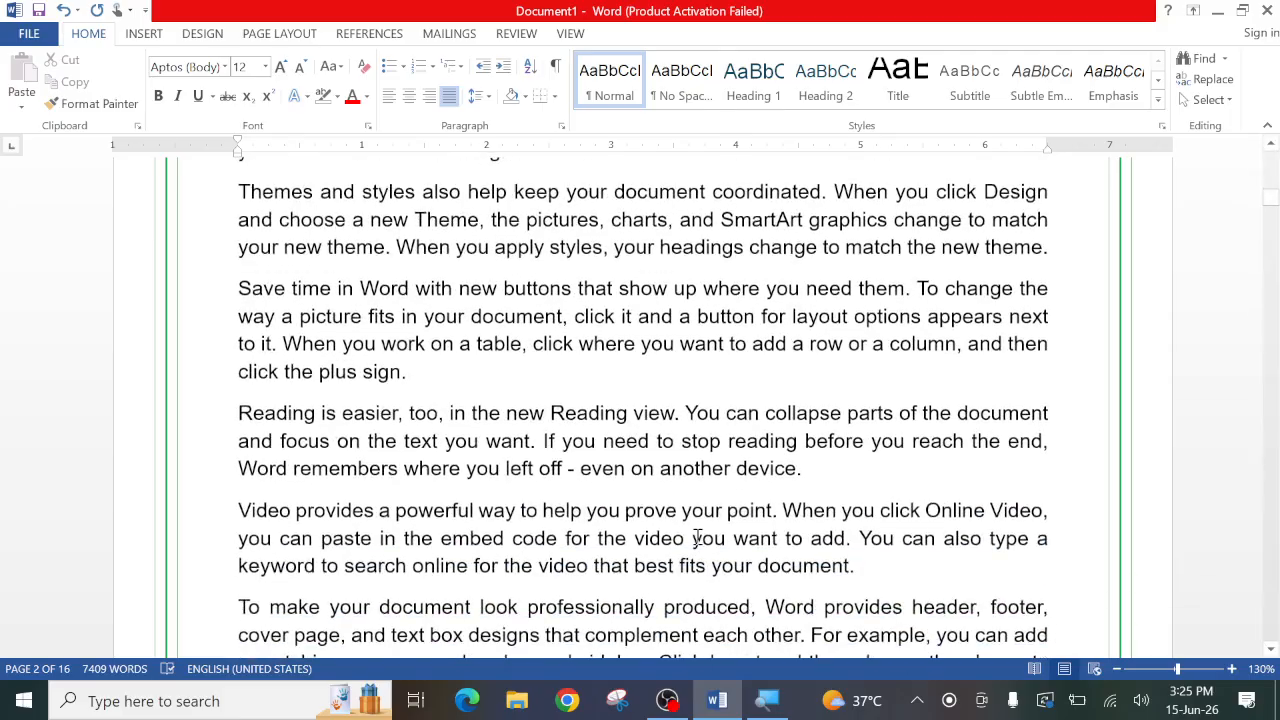
pyautogui.scroll(4, 697, 537)
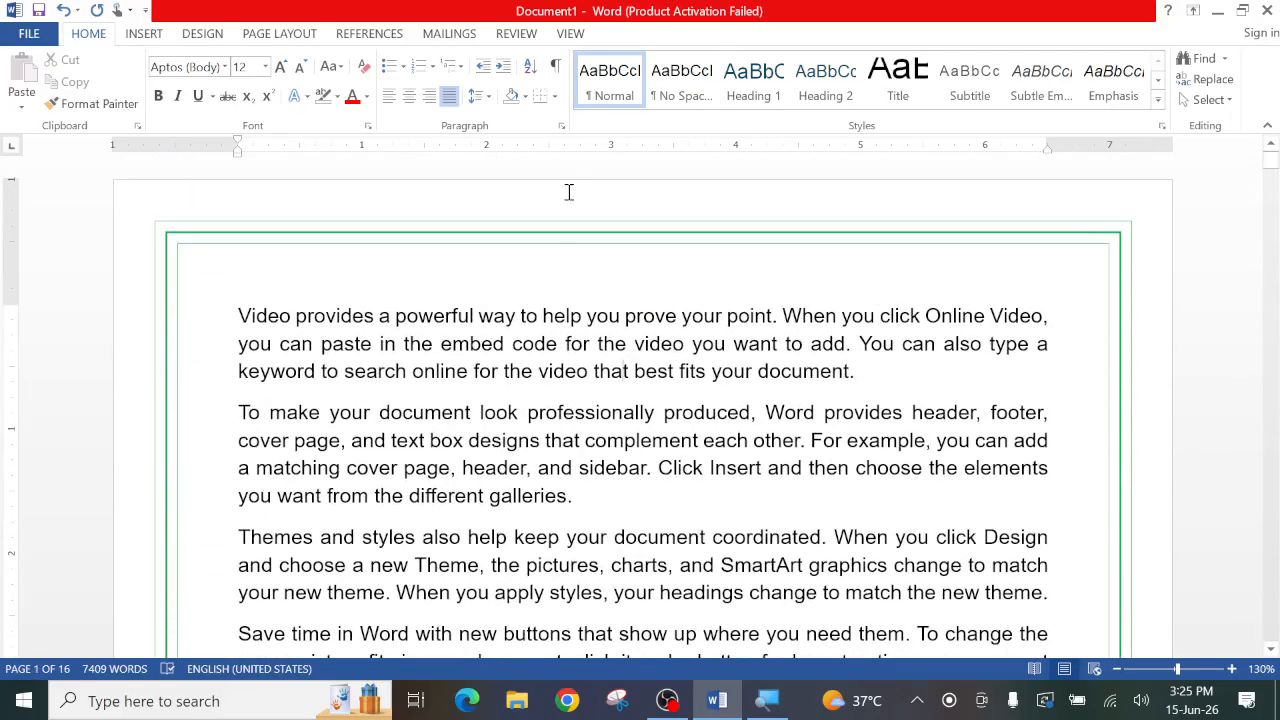
pyautogui.click(555, 97)
pyautogui.click(578, 449)
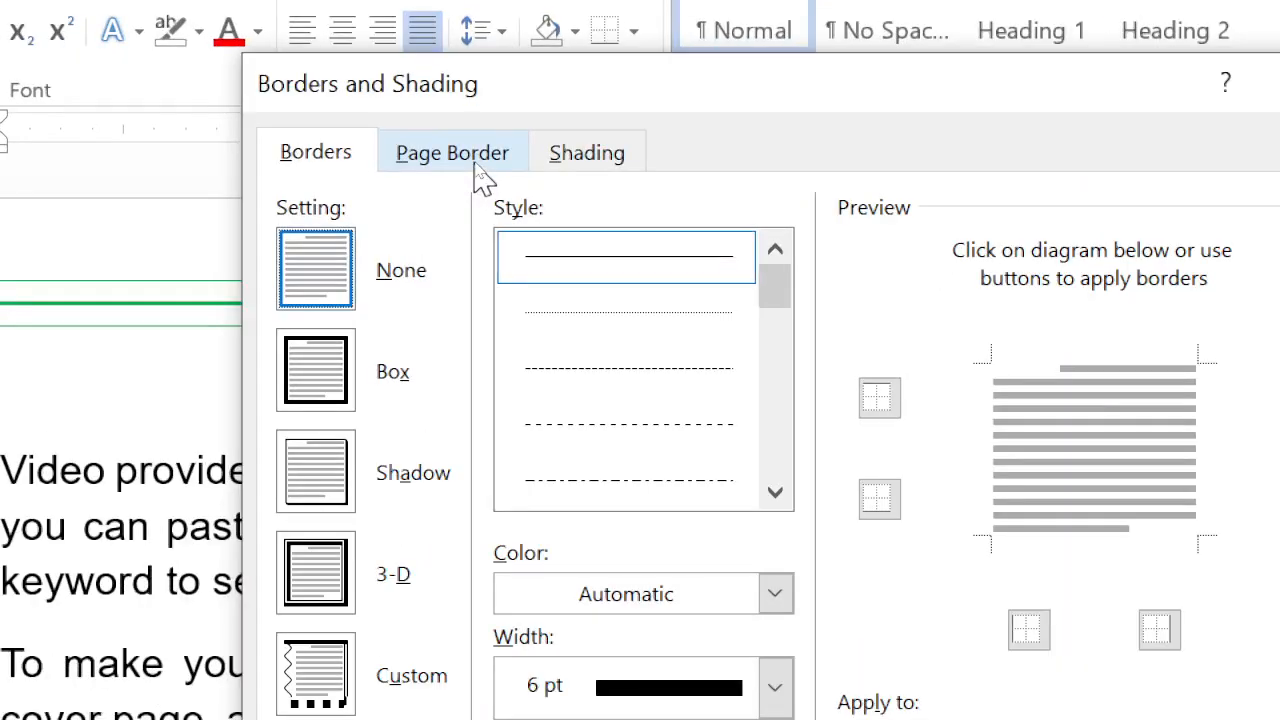
pyautogui.click(475, 168)
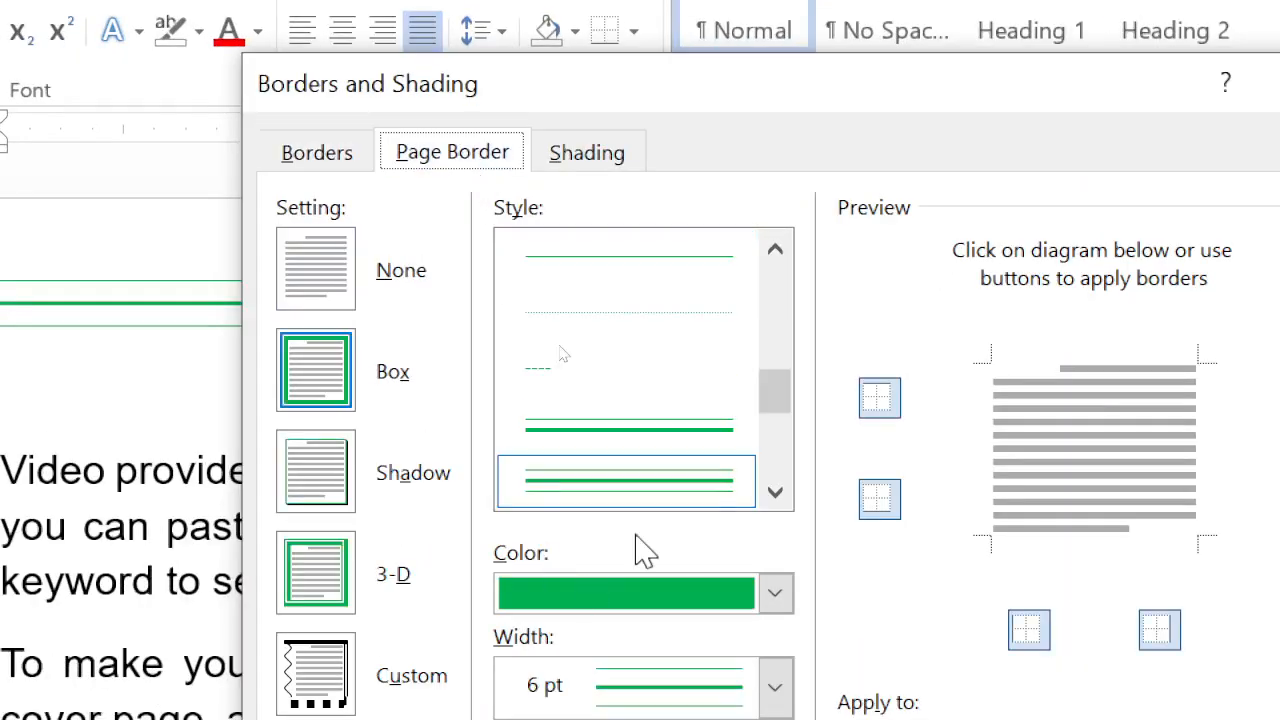
pyautogui.click(774, 492)
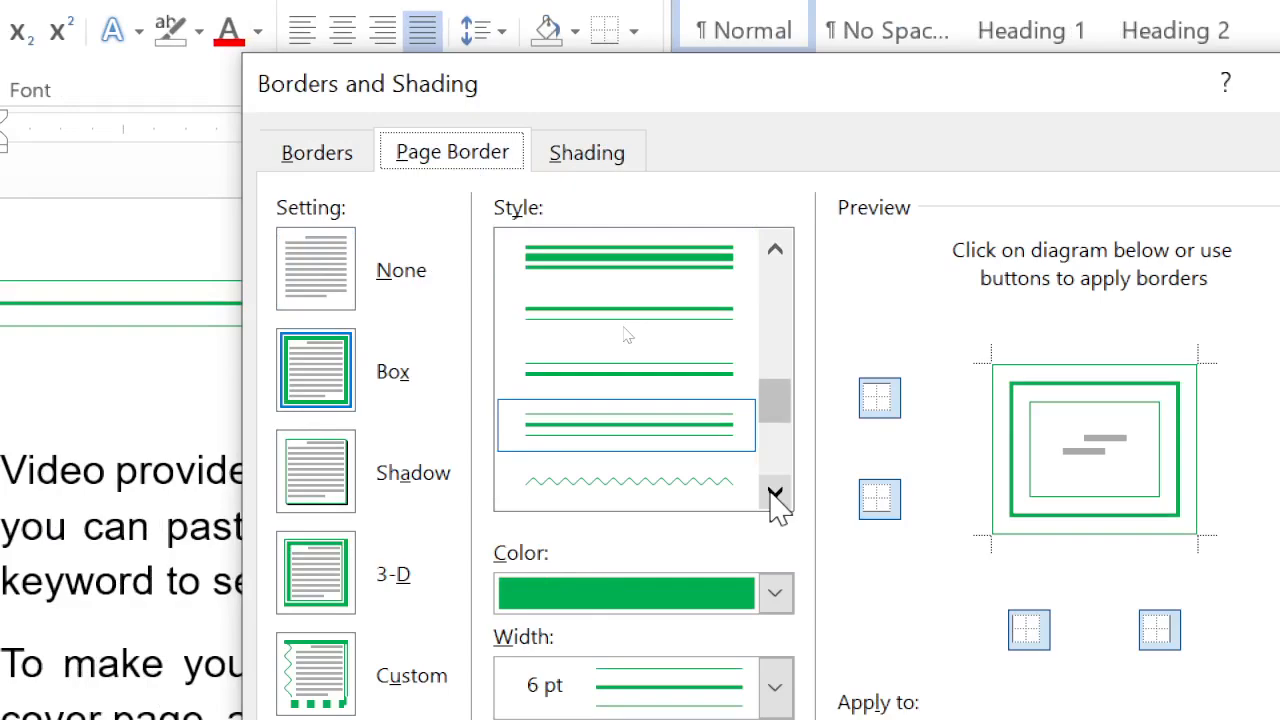
pyautogui.click(774, 492)
pyautogui.click(774, 492)
pyautogui.click(659, 431)
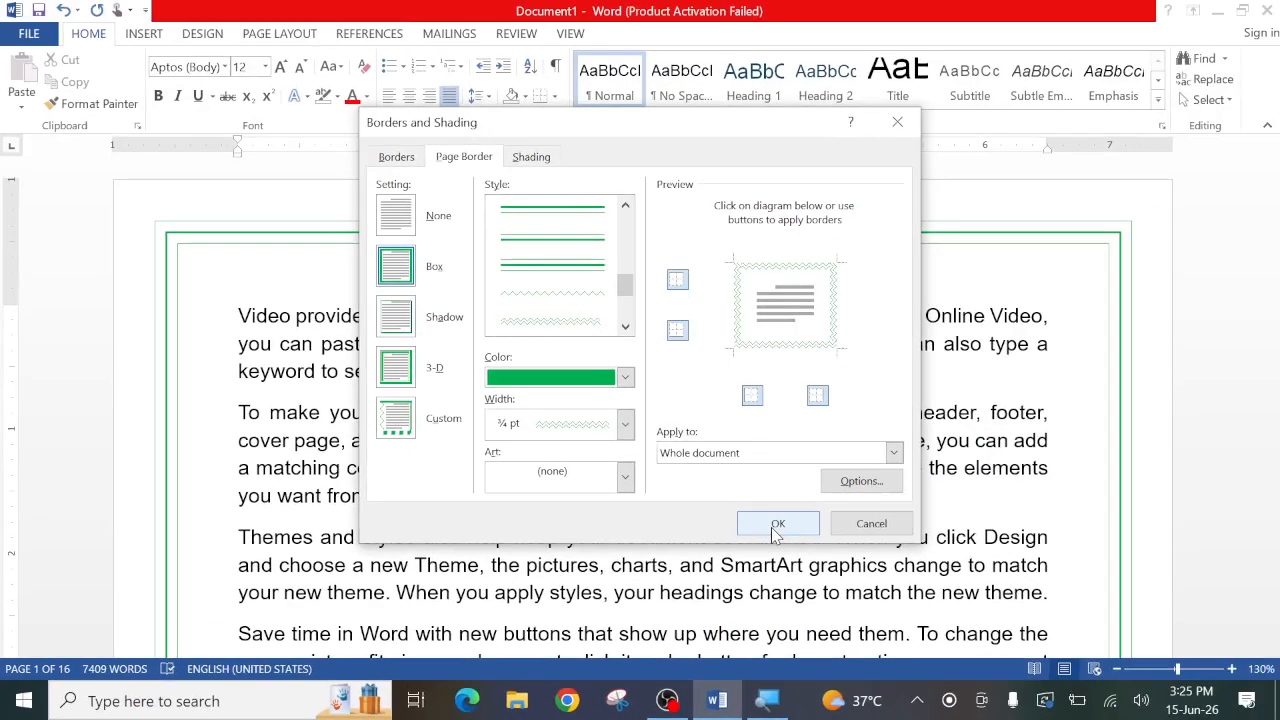
pyautogui.click(1075, 423)
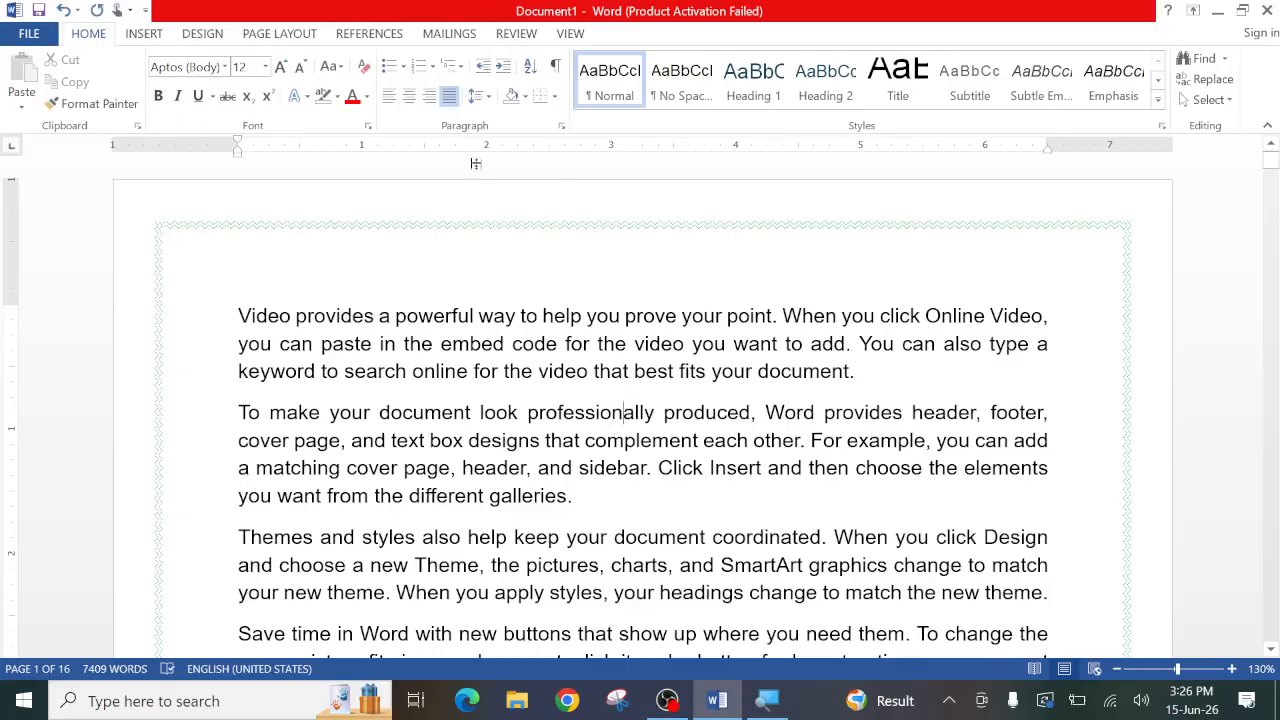
# - Open the Borders and Shading settings again
pyautogui.click(555, 96)
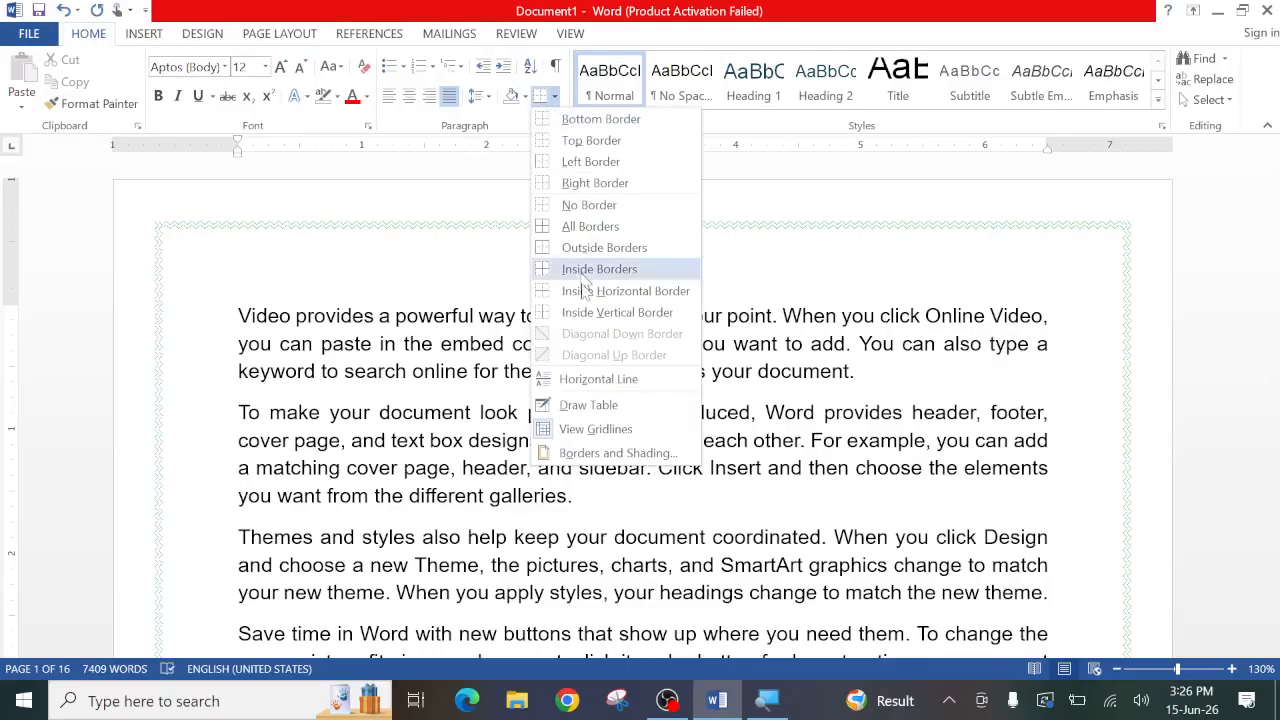
pyautogui.click(575, 451)
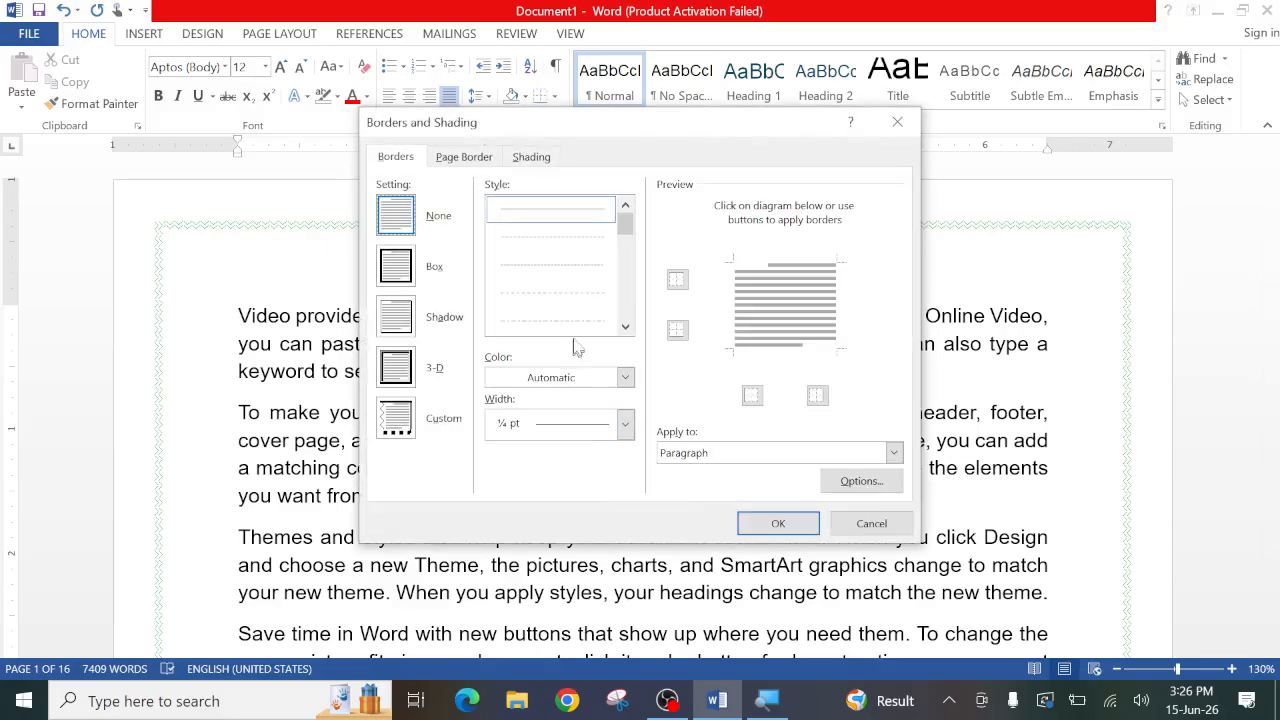
pyautogui.scroll(-5, 584, 330)
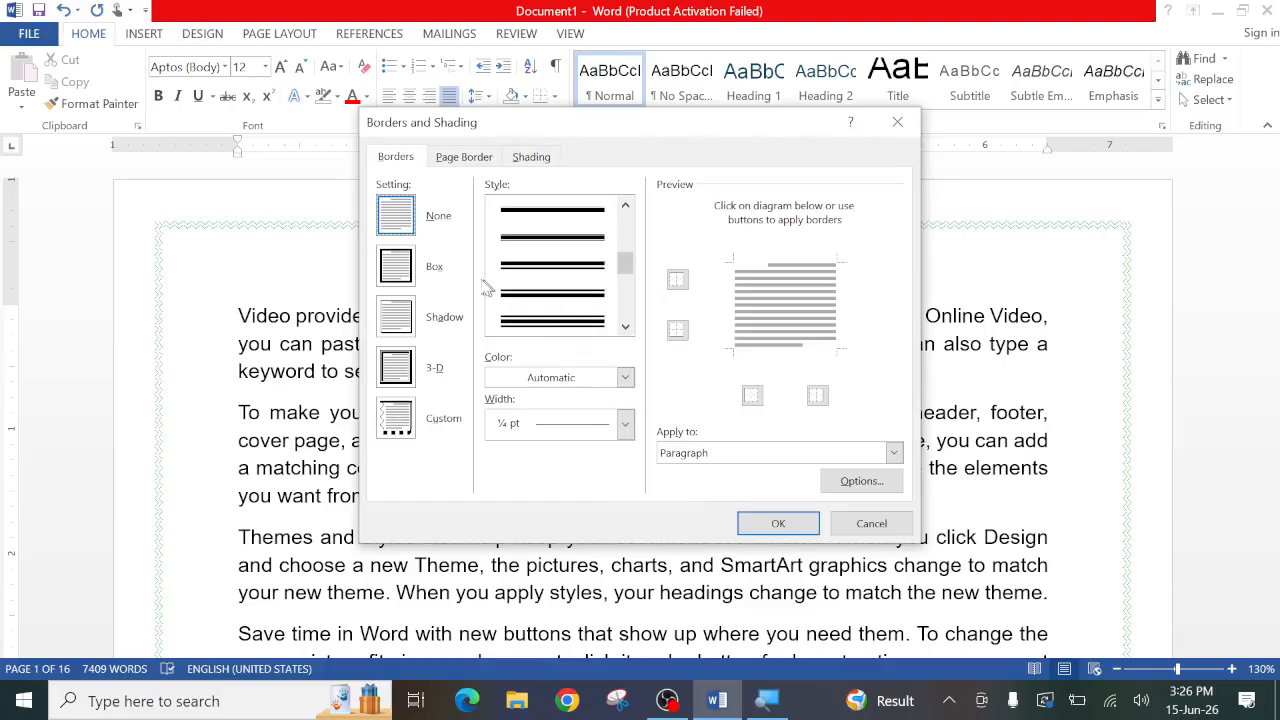
pyautogui.scroll(-3, 556, 305)
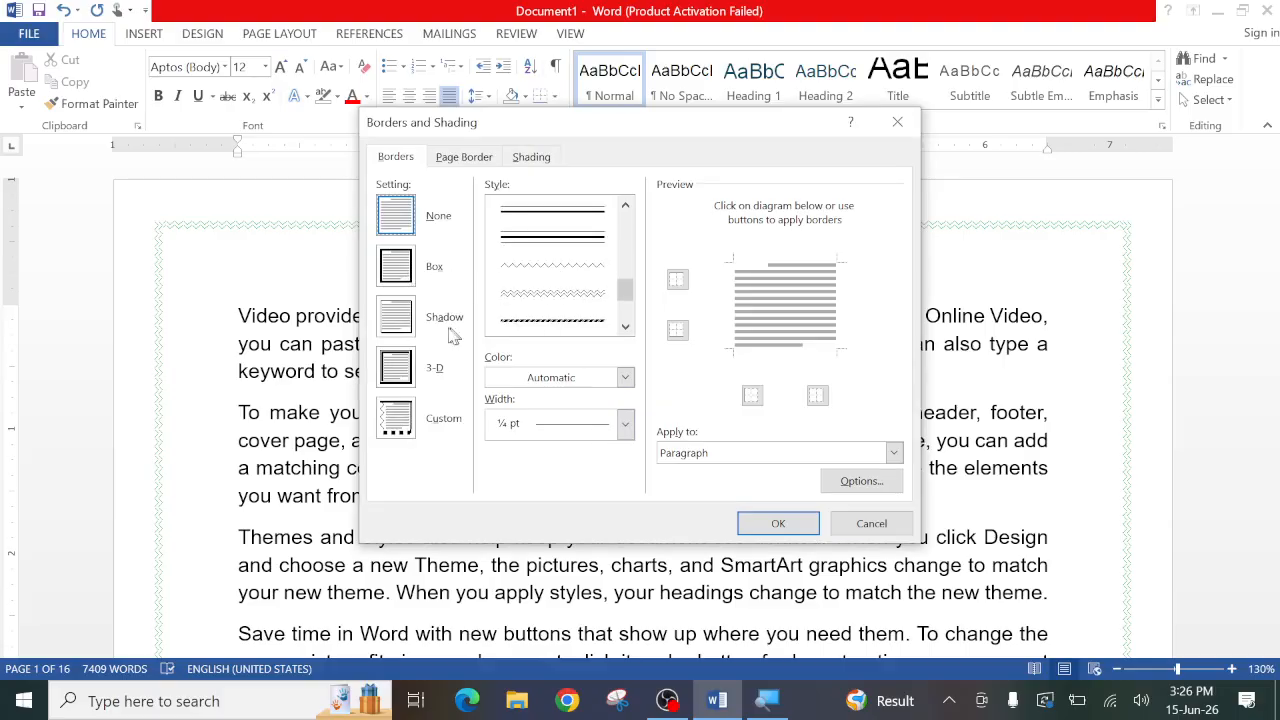
pyautogui.click(401, 328)
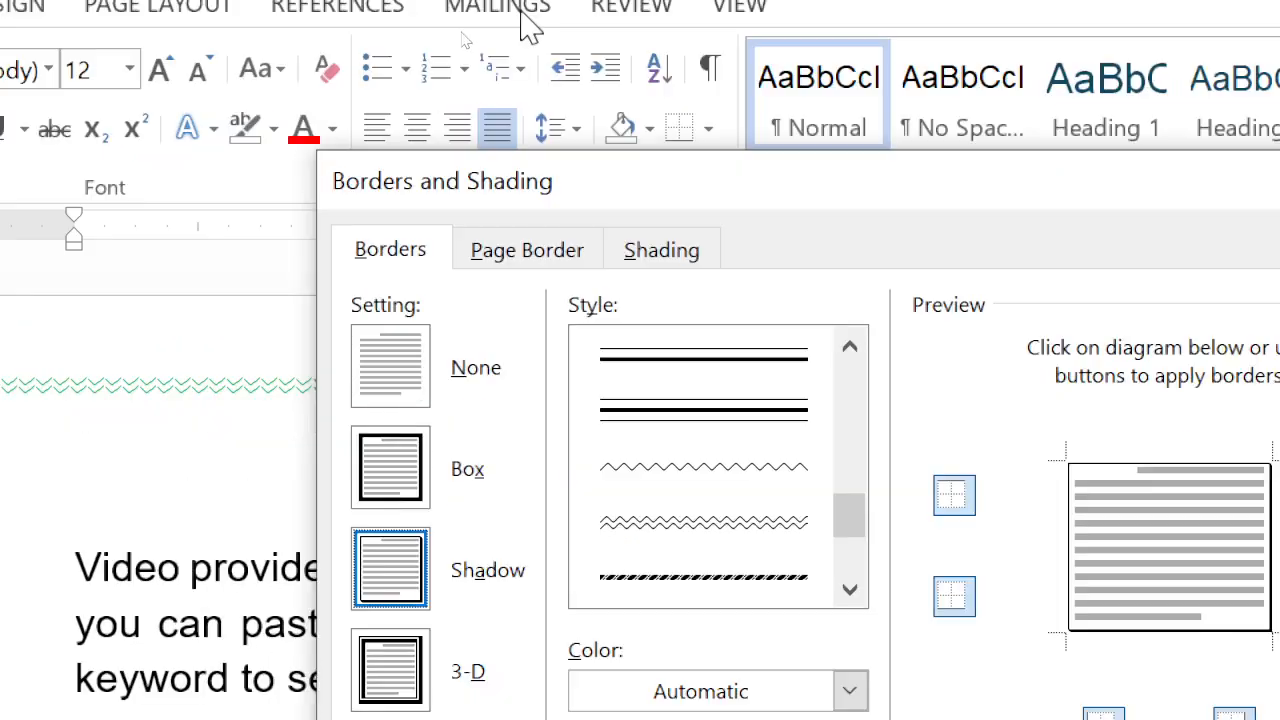
pyautogui.click(390, 400)
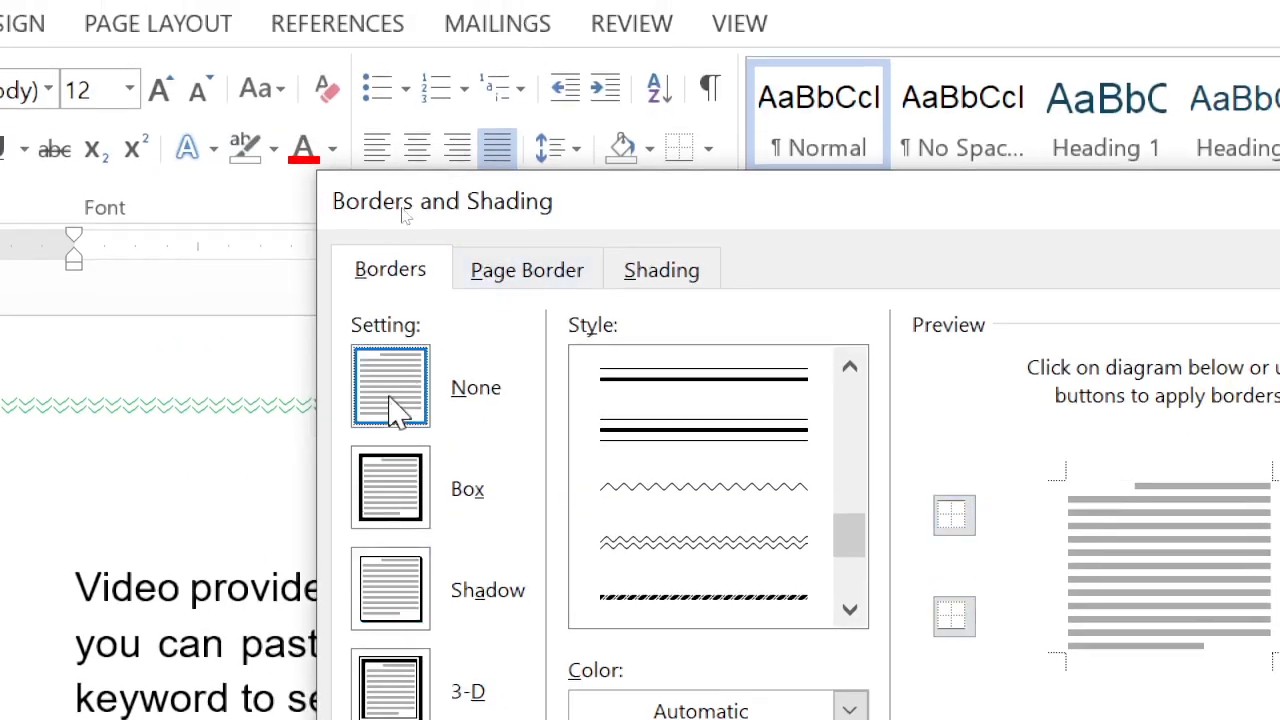
# - Change the whole document's page border to the Shadow setting with the green 3 pt line style that has a bevelled look
pyautogui.click(516, 290)
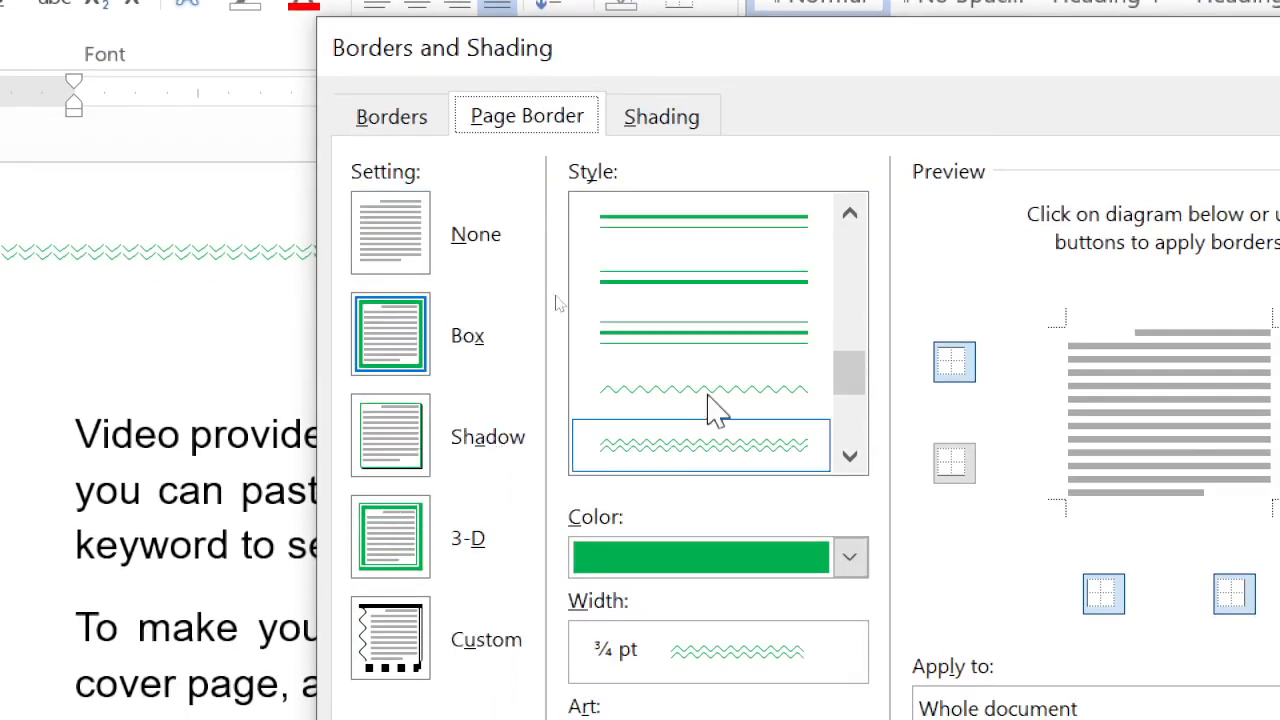
pyautogui.click(849, 456)
pyautogui.click(697, 340)
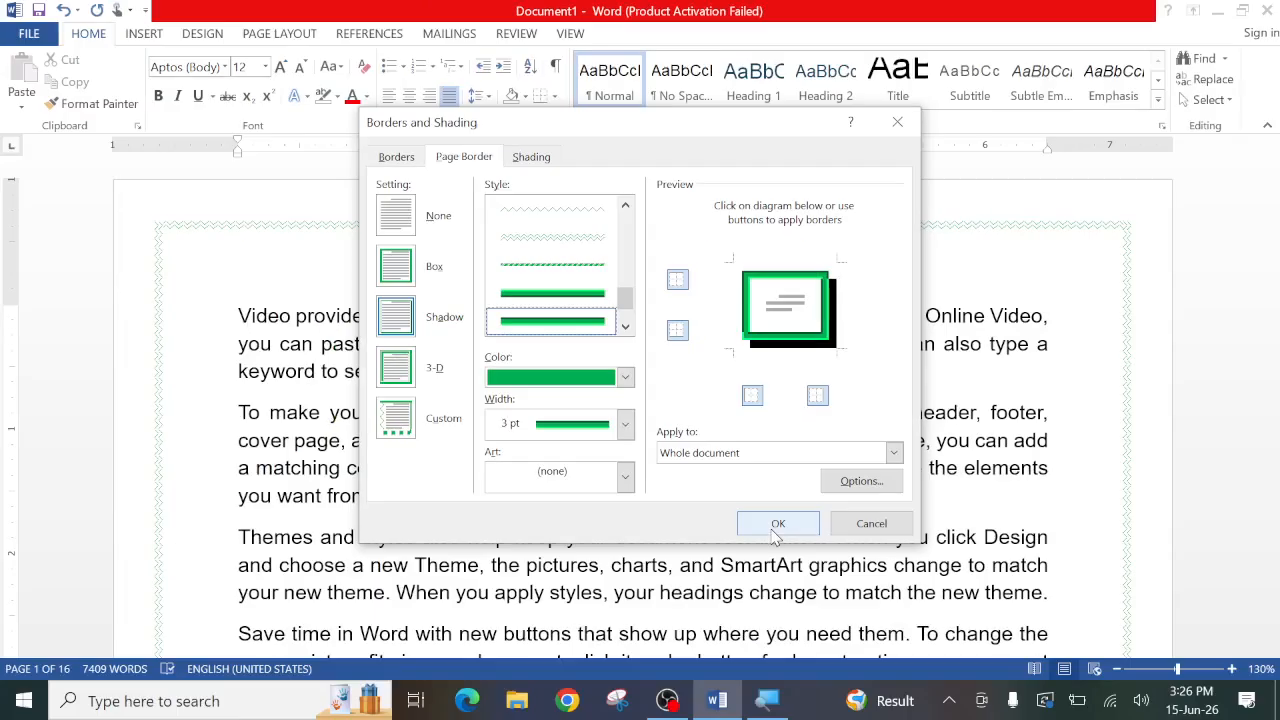
pyautogui.click(777, 525)
# - Remove the green shadow page border from the whole document by choosing the None setting
pyautogui.scroll(-10, 790, 515)
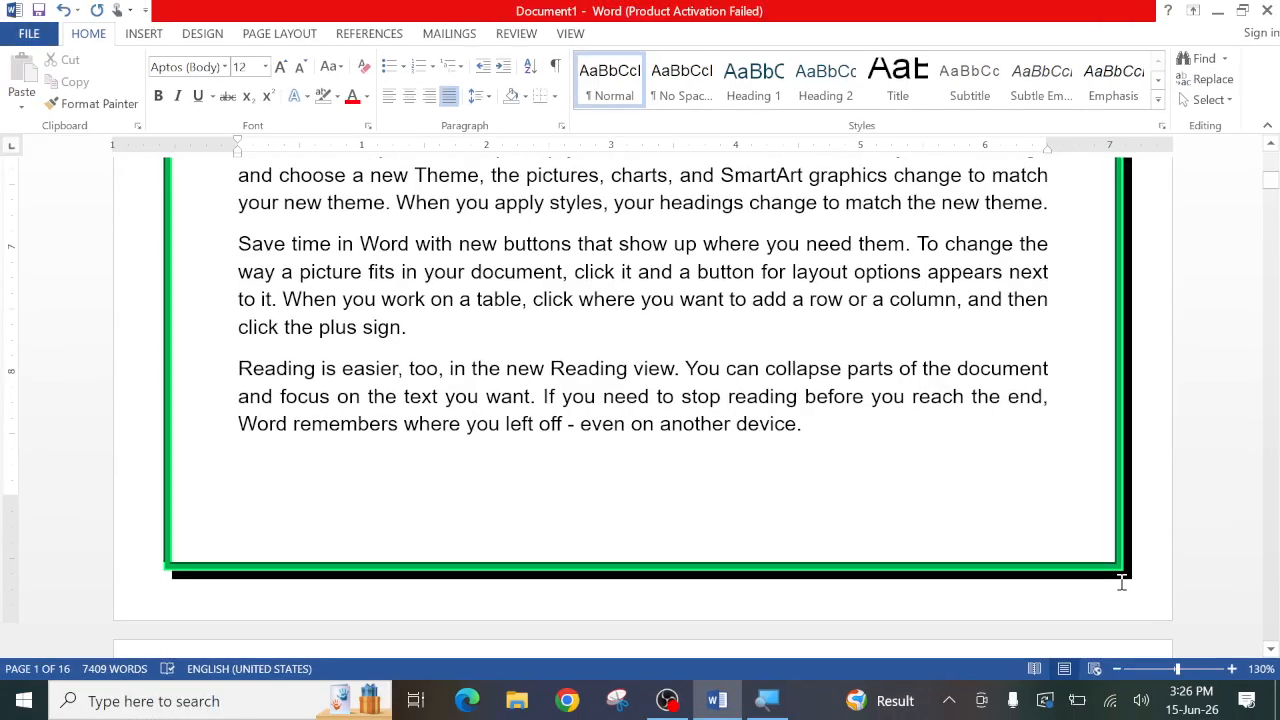
pyautogui.click(555, 96)
pyautogui.click(590, 453)
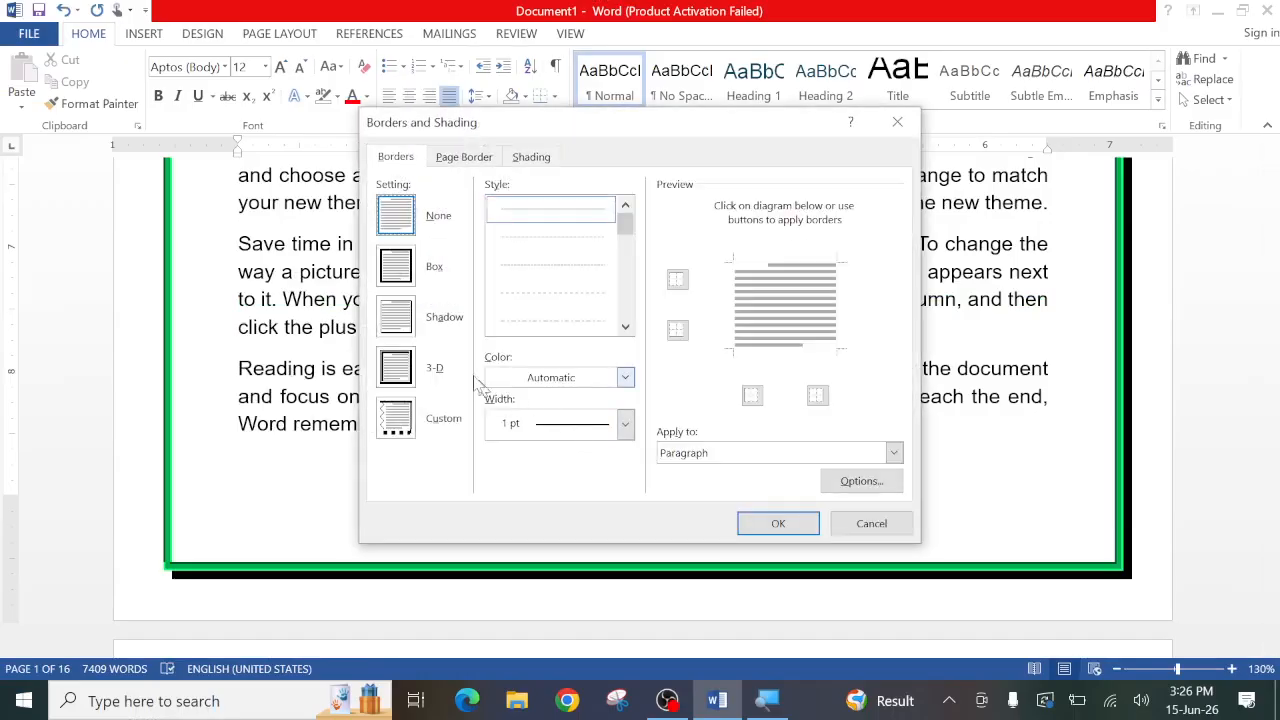
pyautogui.click(460, 158)
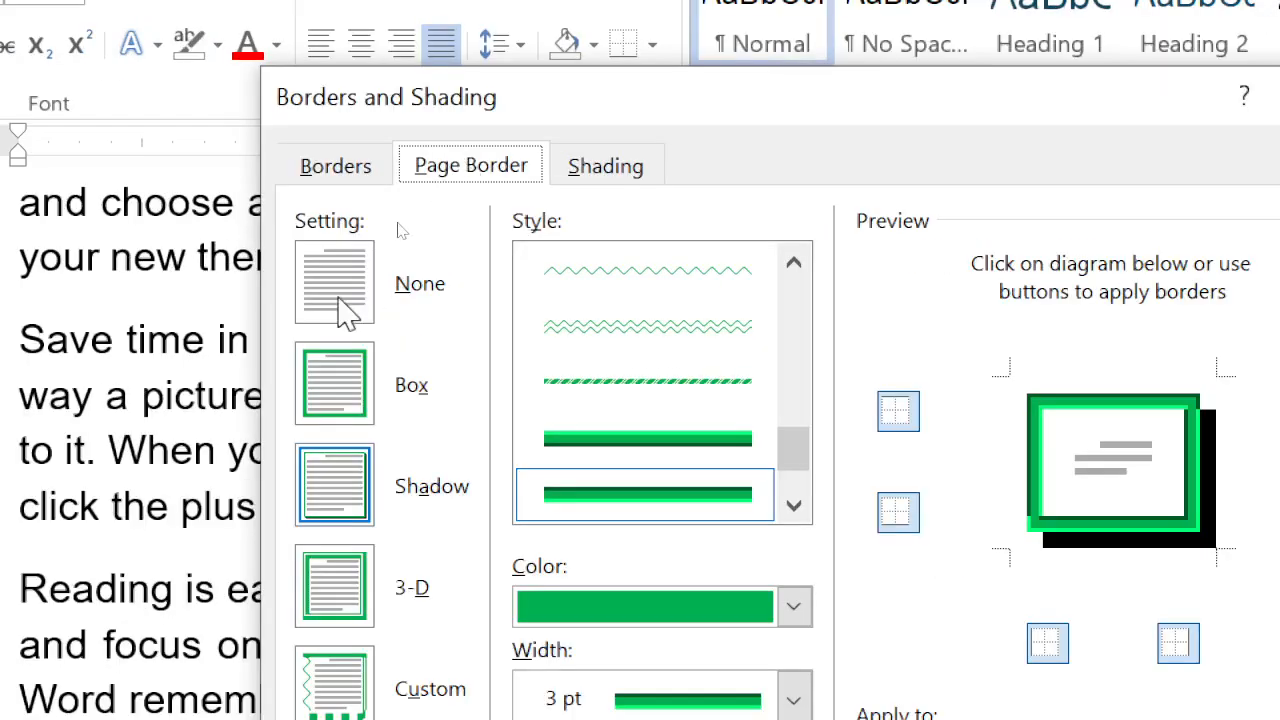
pyautogui.click(401, 228)
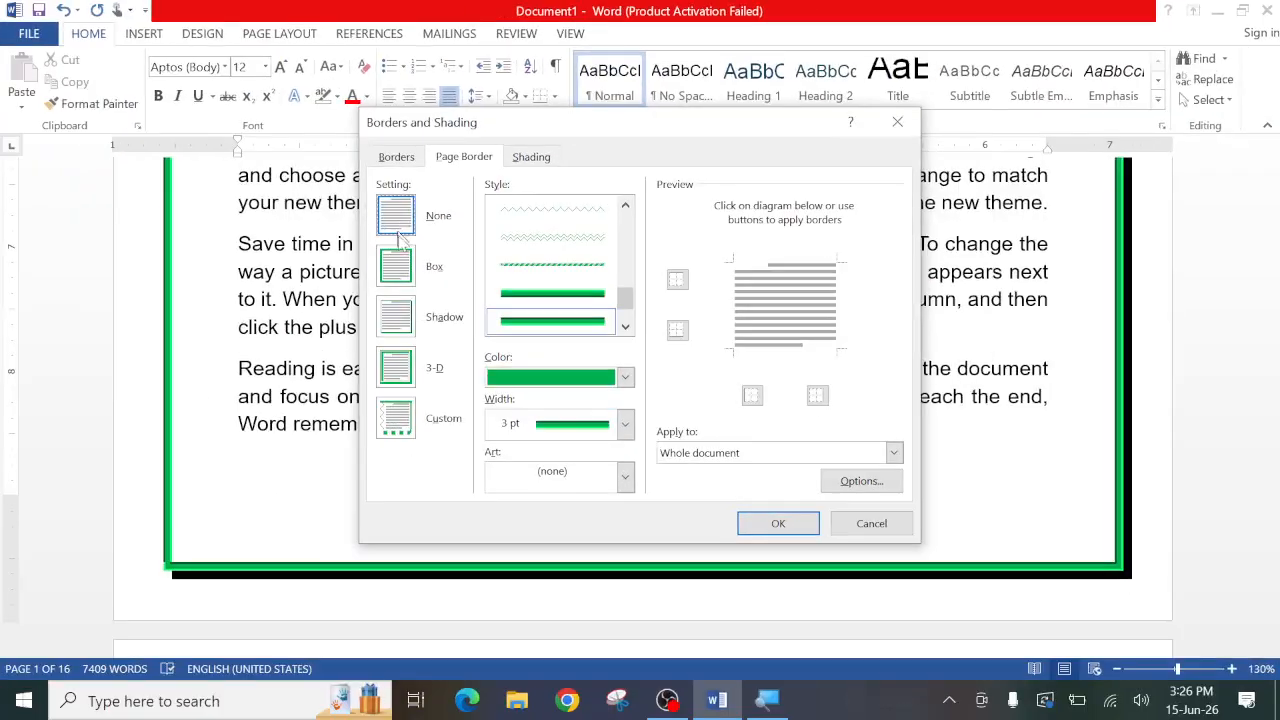
pyautogui.click(778, 524)
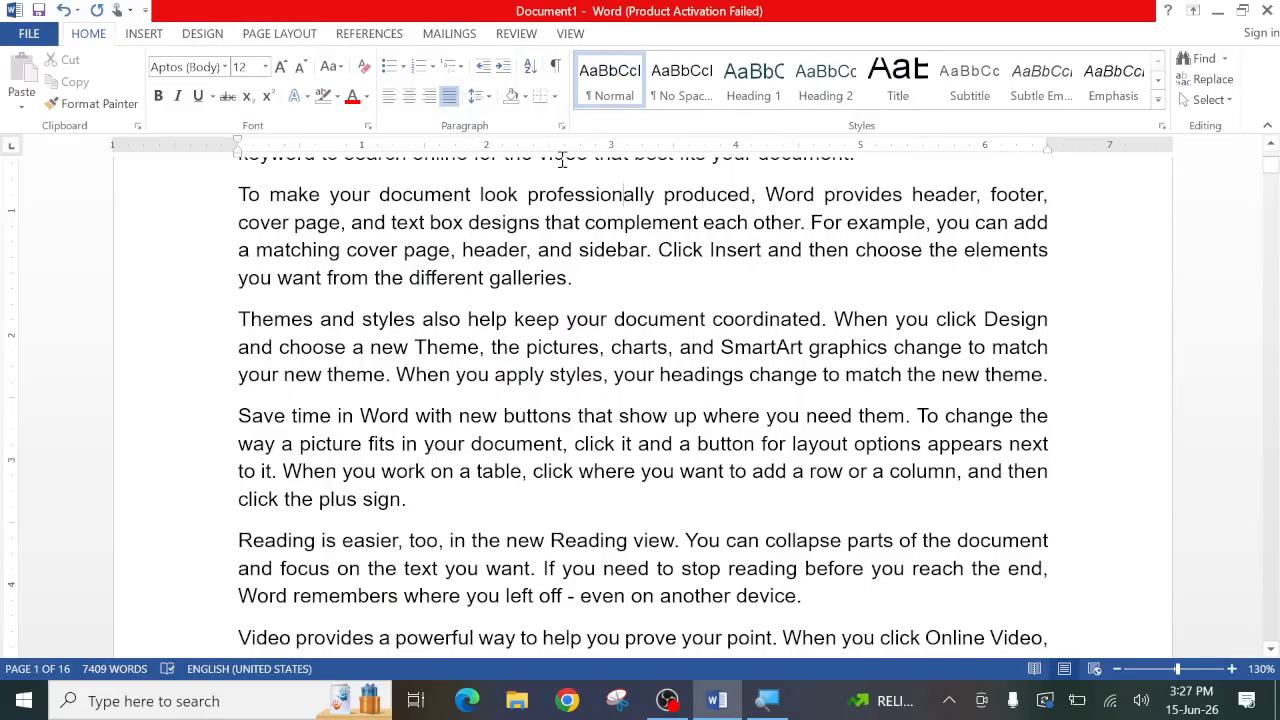
# - Apply a page border with the colorful balloons art to the whole document
pyautogui.click(555, 96)
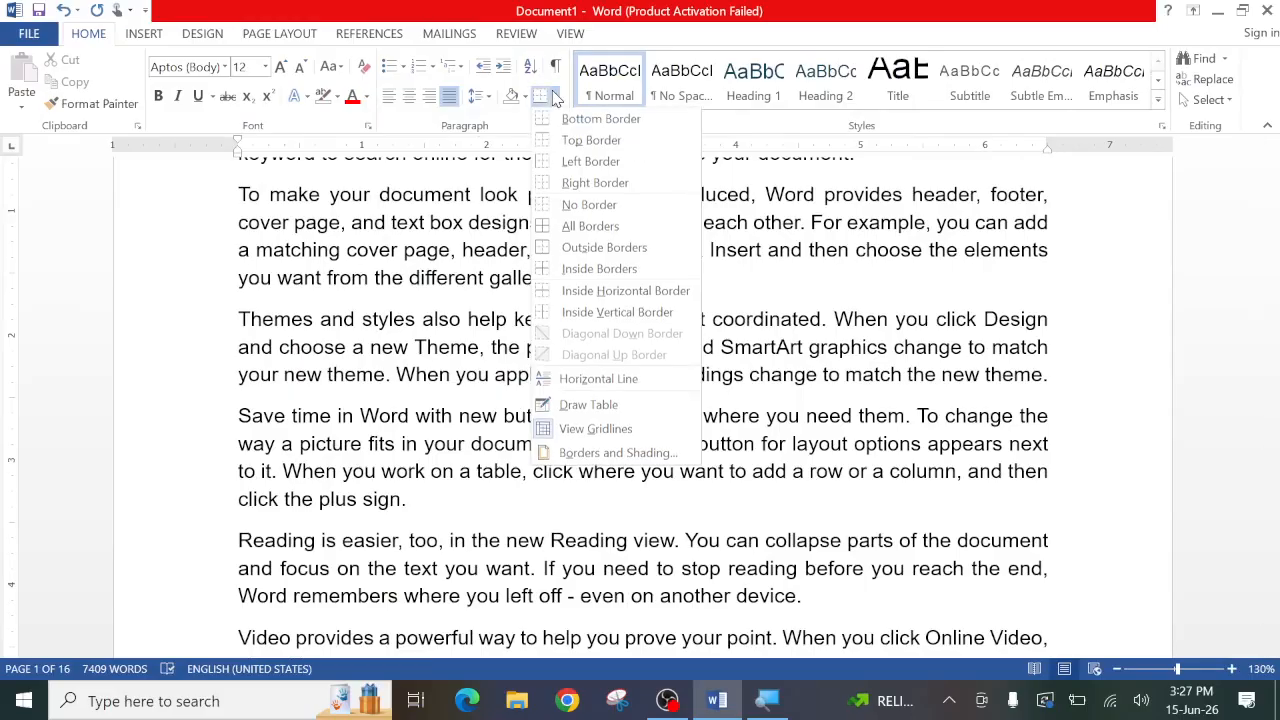
pyautogui.click(592, 463)
pyautogui.click(465, 160)
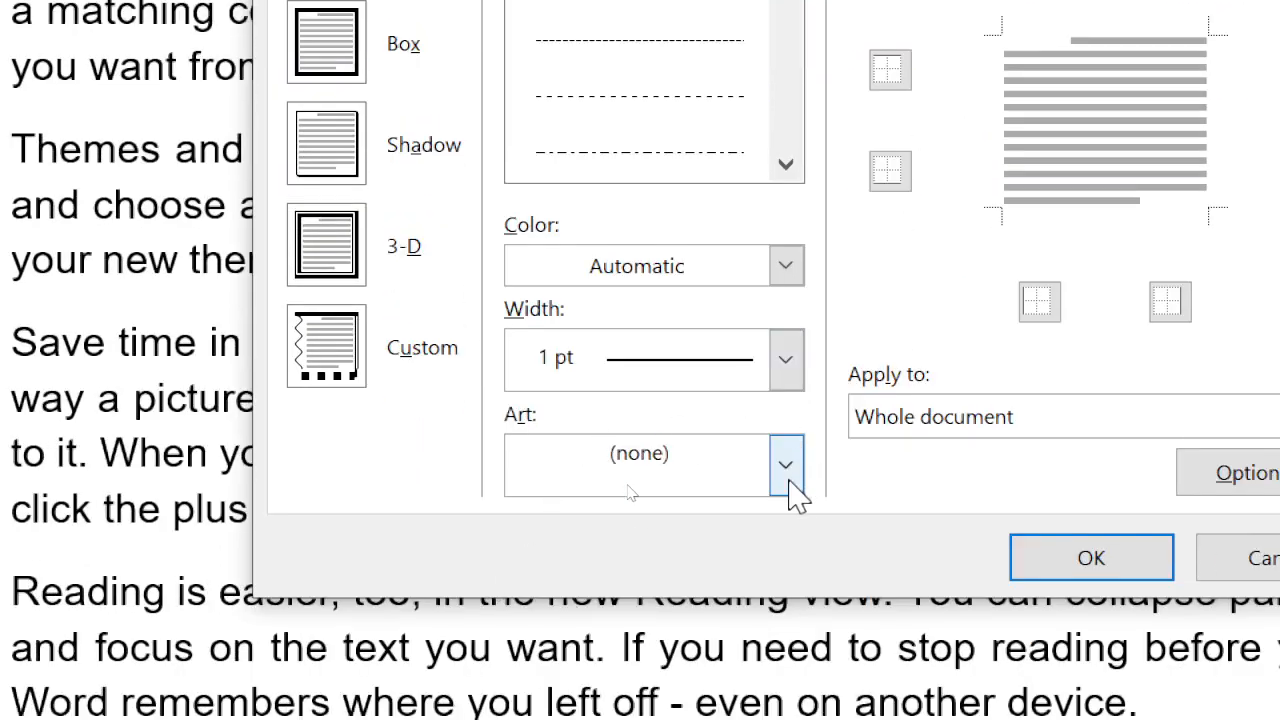
pyautogui.click(788, 470)
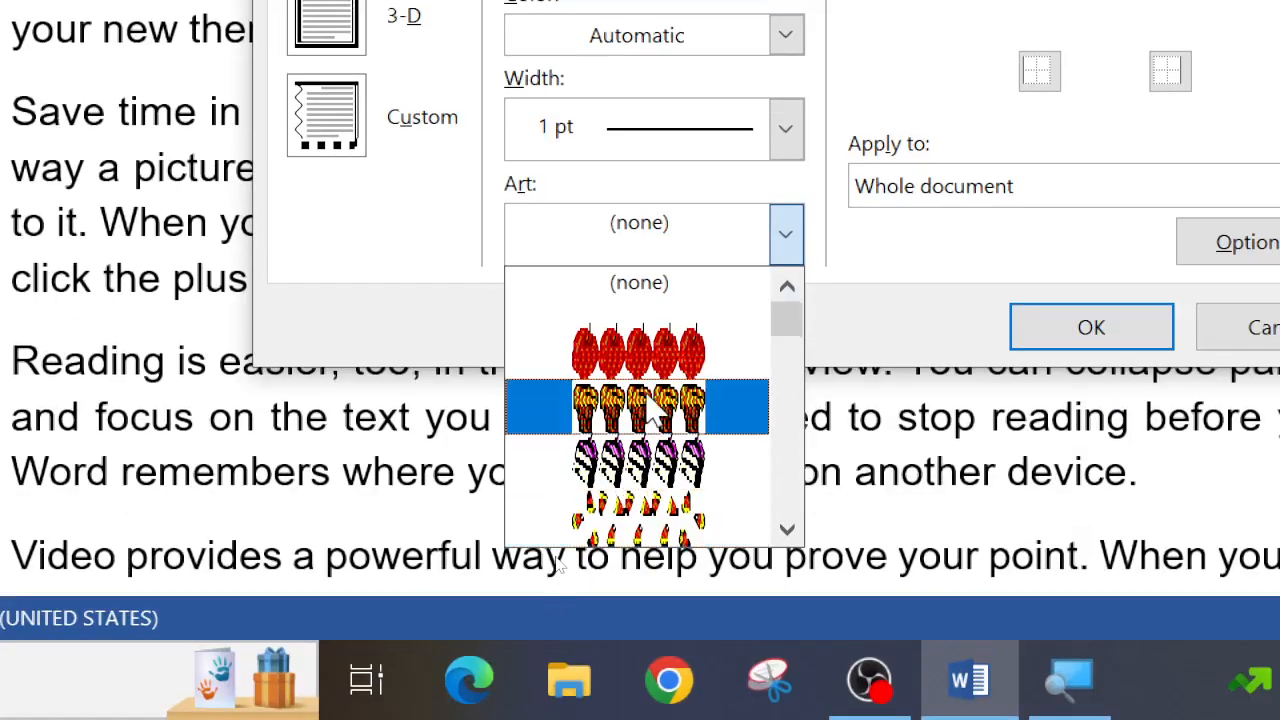
pyautogui.scroll(-6, 655, 412)
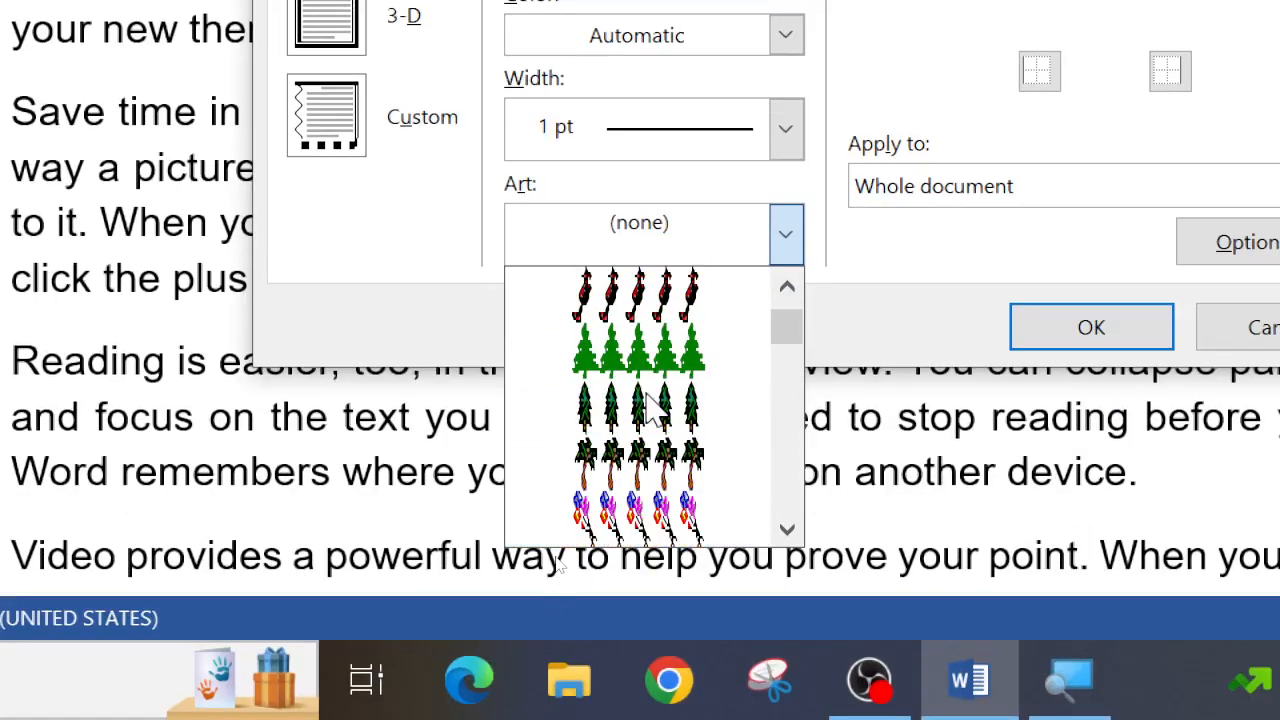
pyautogui.scroll(-3, 645, 345)
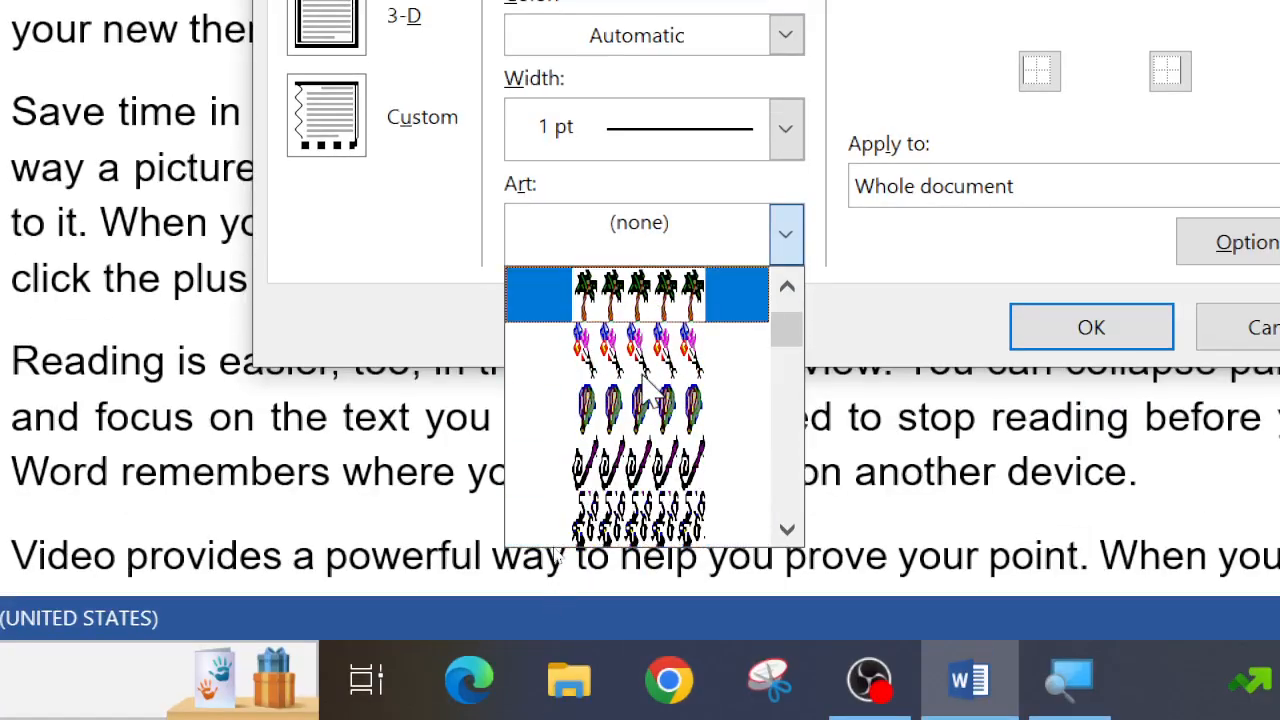
pyautogui.click(645, 360)
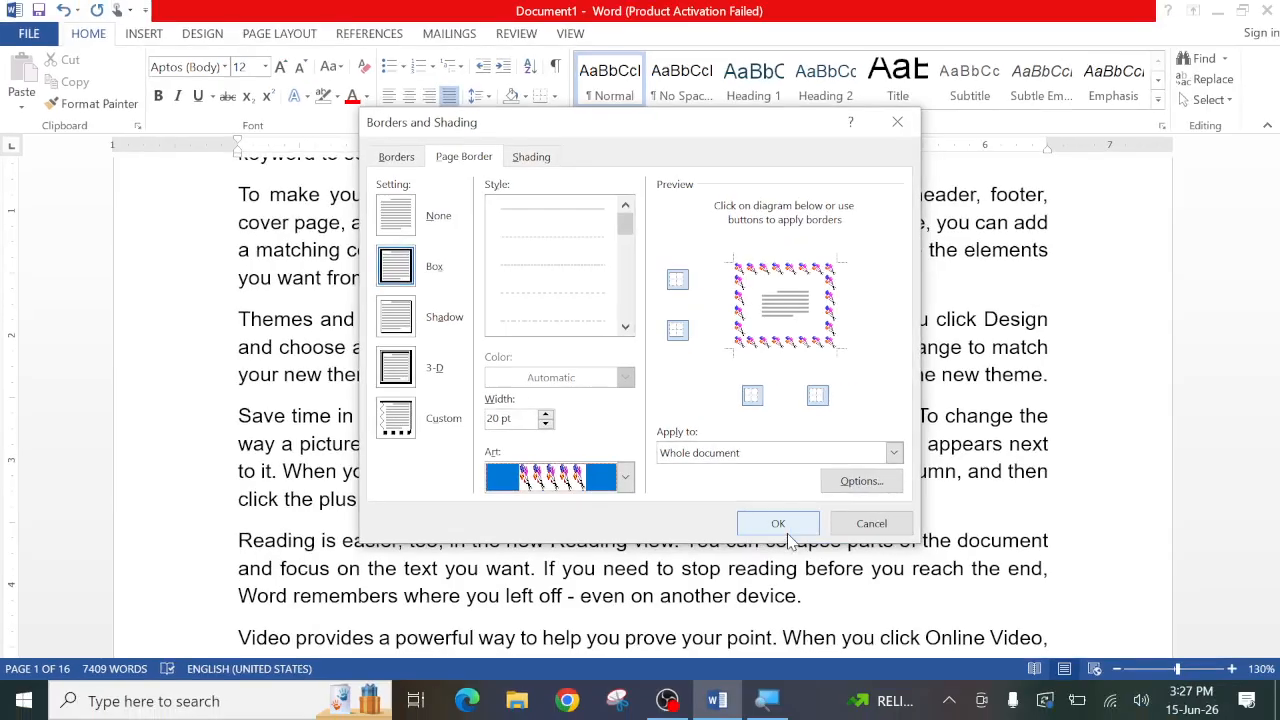
pyautogui.click(778, 523)
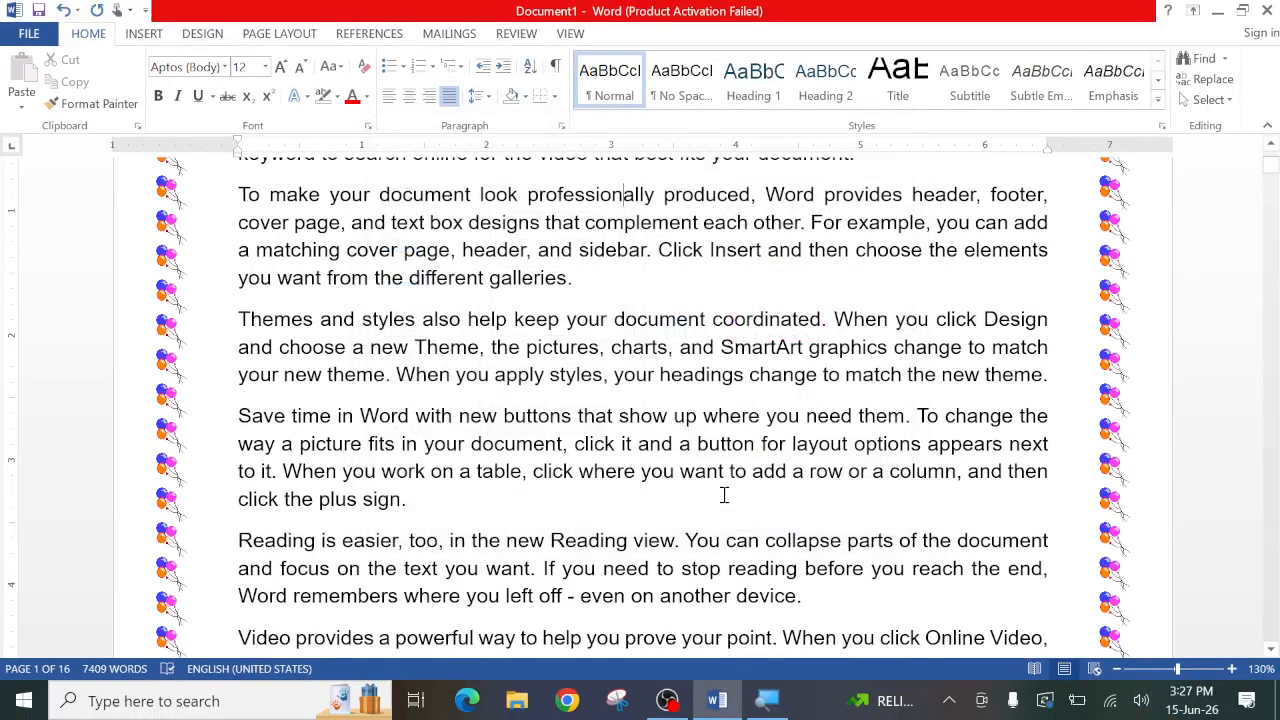
pyautogui.scroll(3, 724, 494)
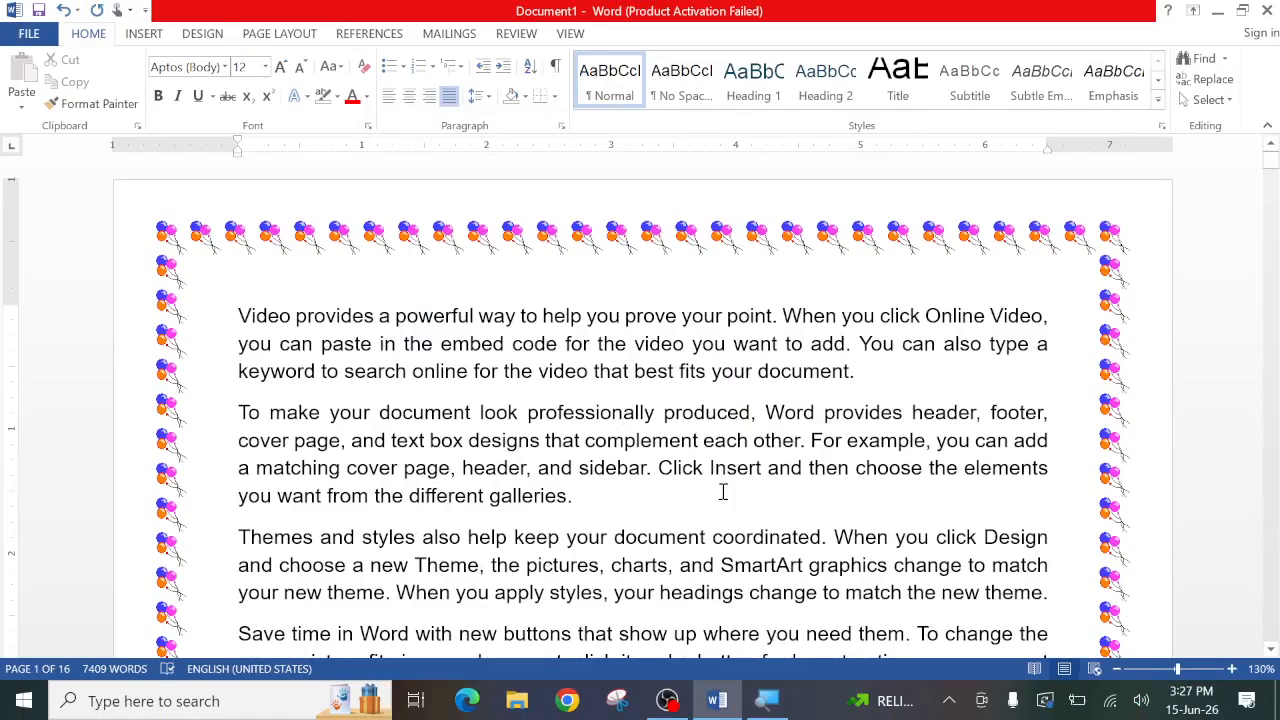
# - Change the whole document's page border art to the red flowers with green leaves
pyautogui.click(554, 96)
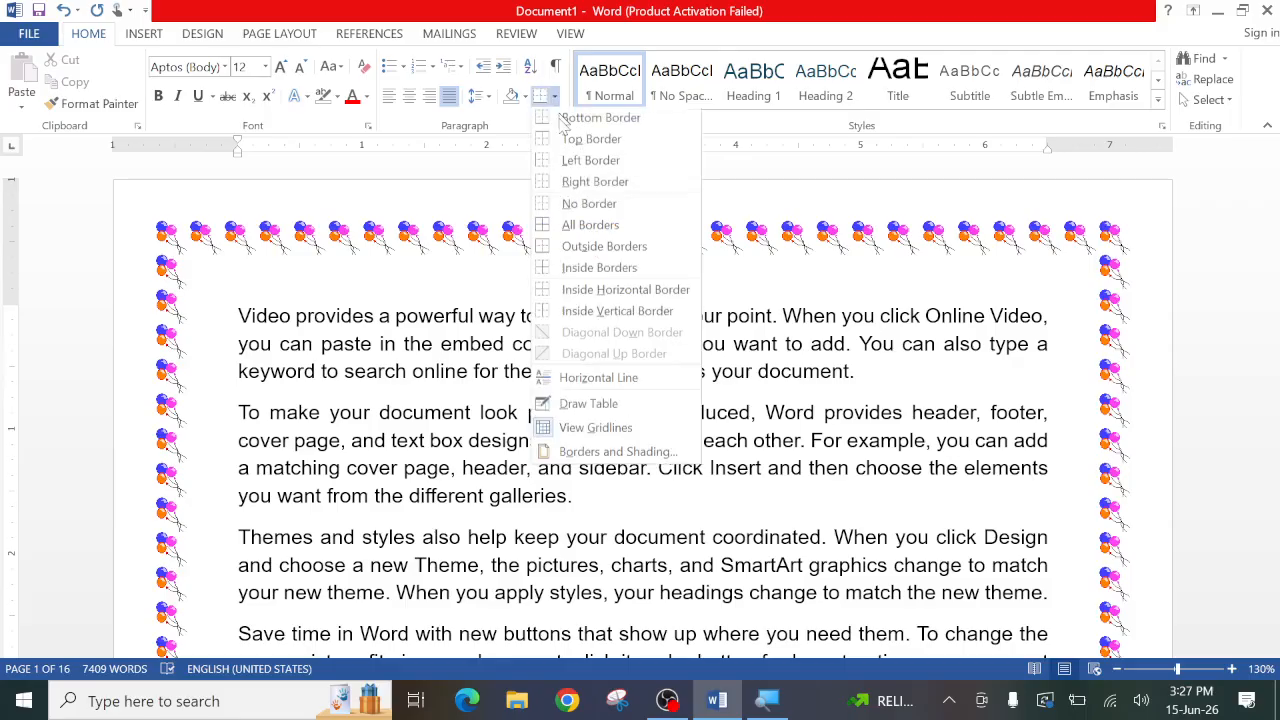
pyautogui.click(578, 452)
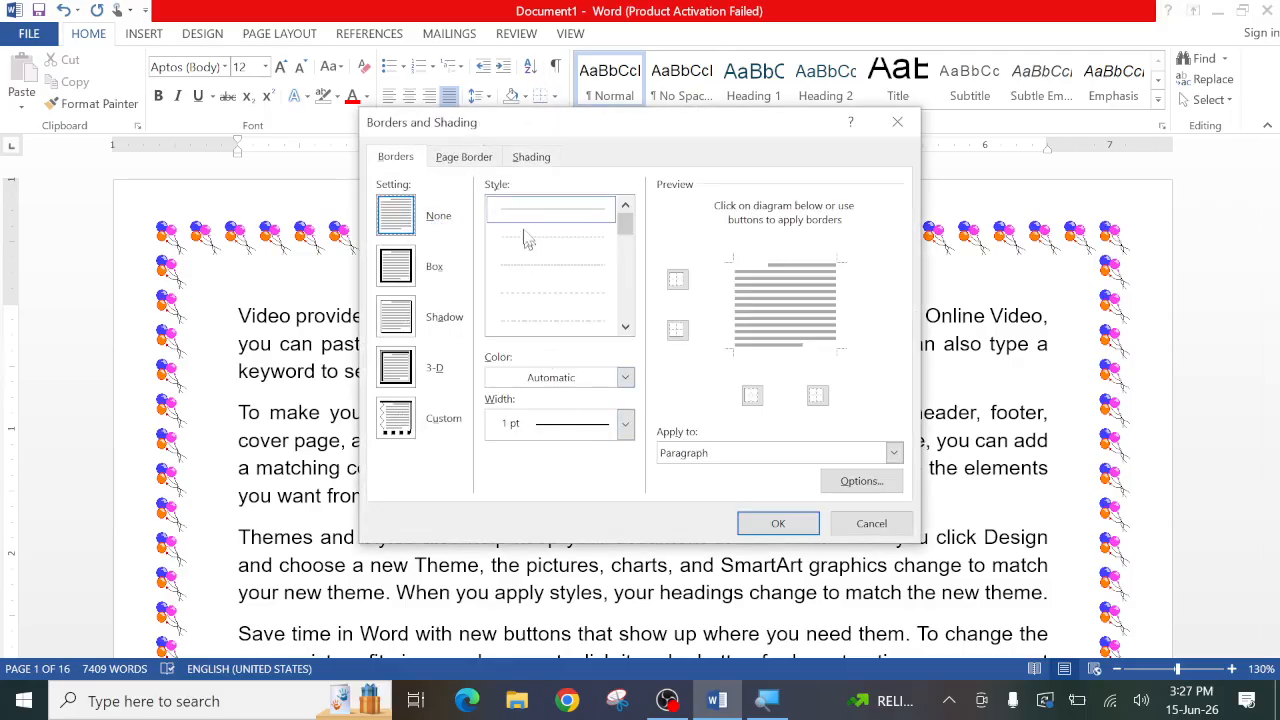
pyautogui.click(458, 155)
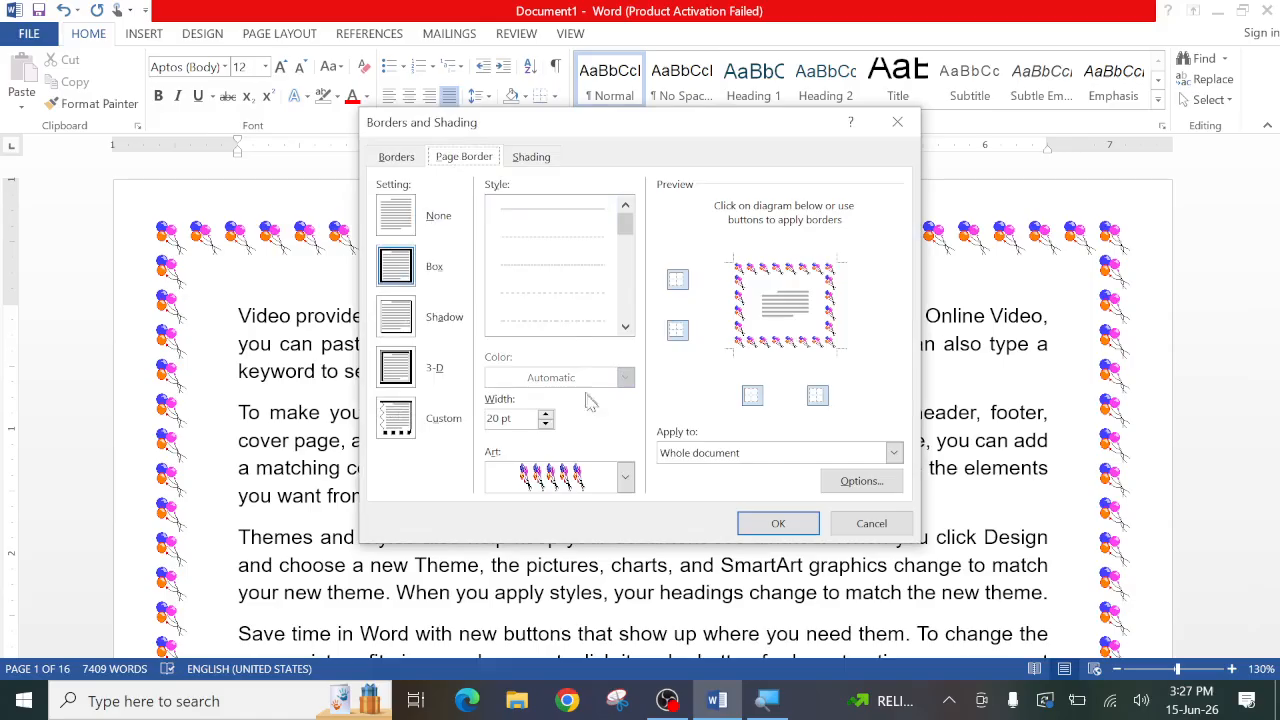
pyautogui.click(626, 480)
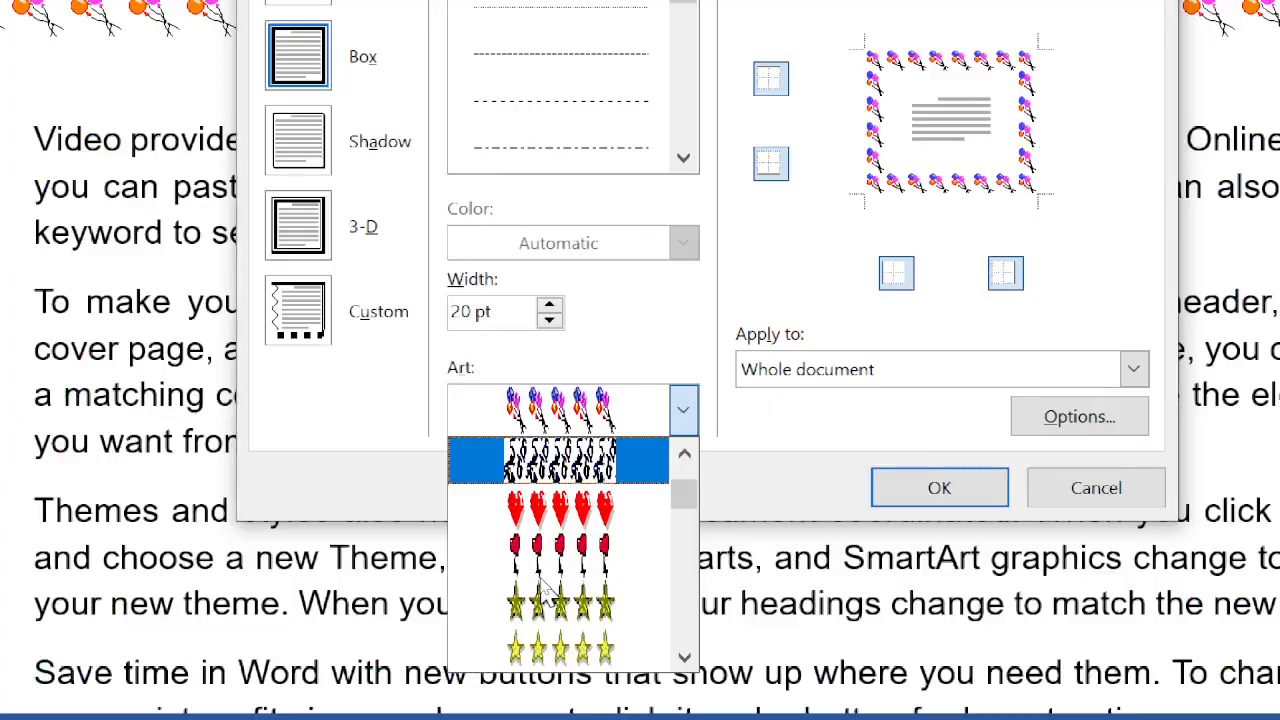
pyautogui.scroll(-5, 548, 582)
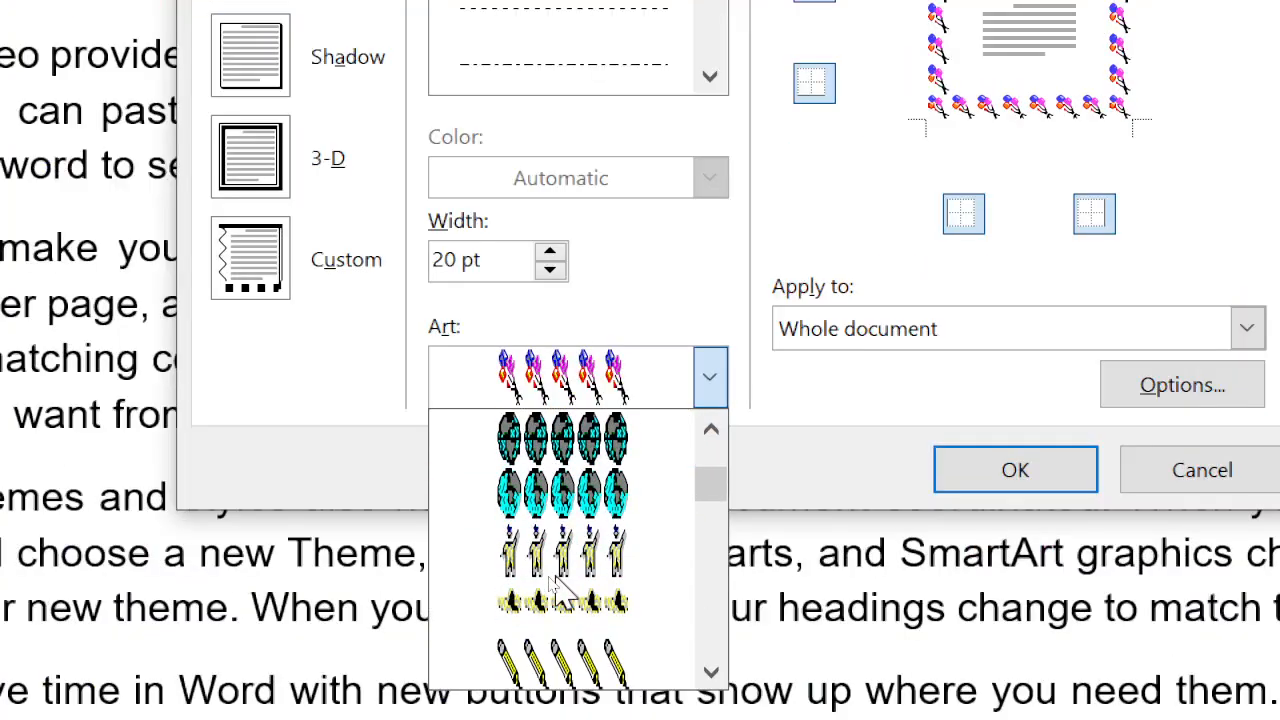
pyautogui.scroll(-5, 556, 585)
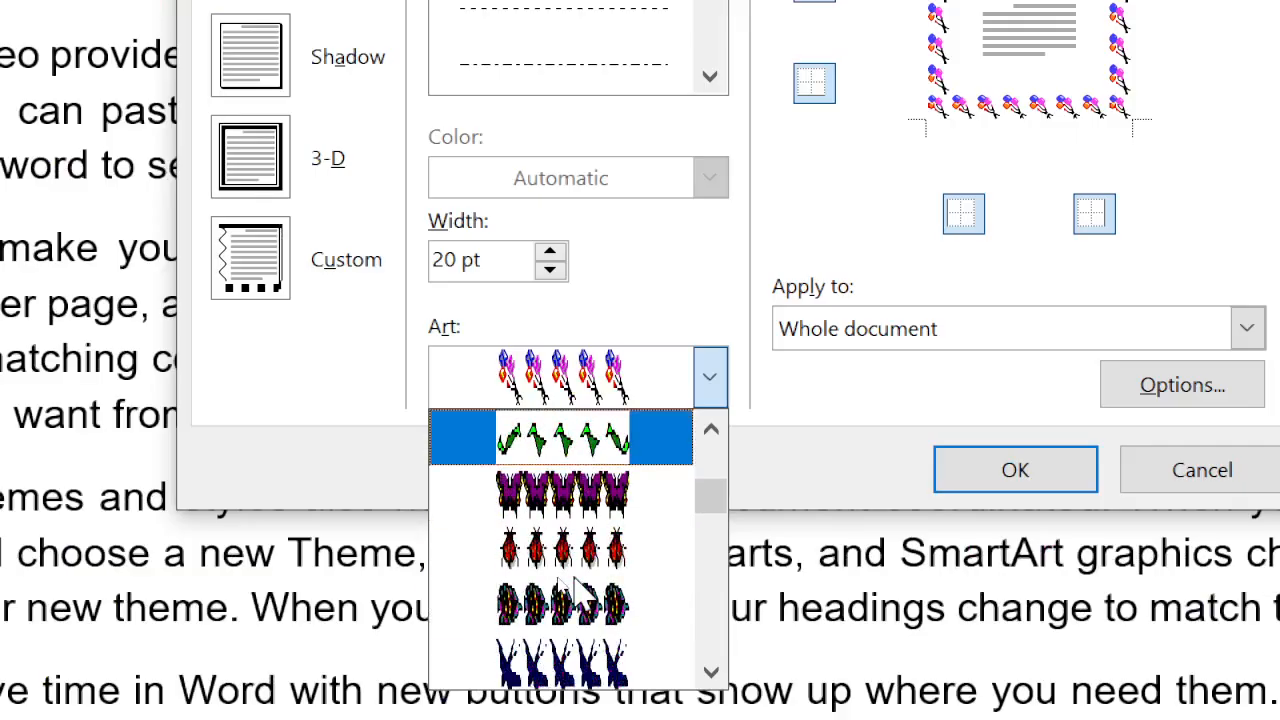
pyautogui.scroll(-5, 556, 500)
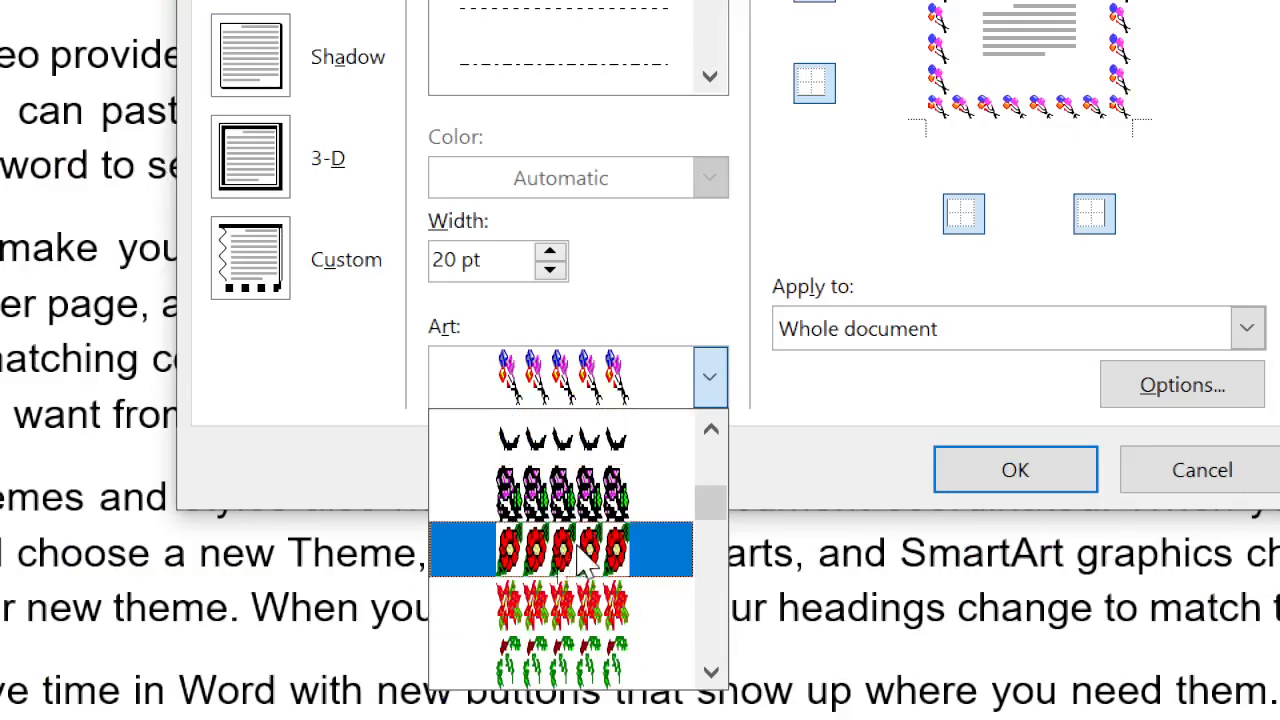
pyautogui.click(560, 572)
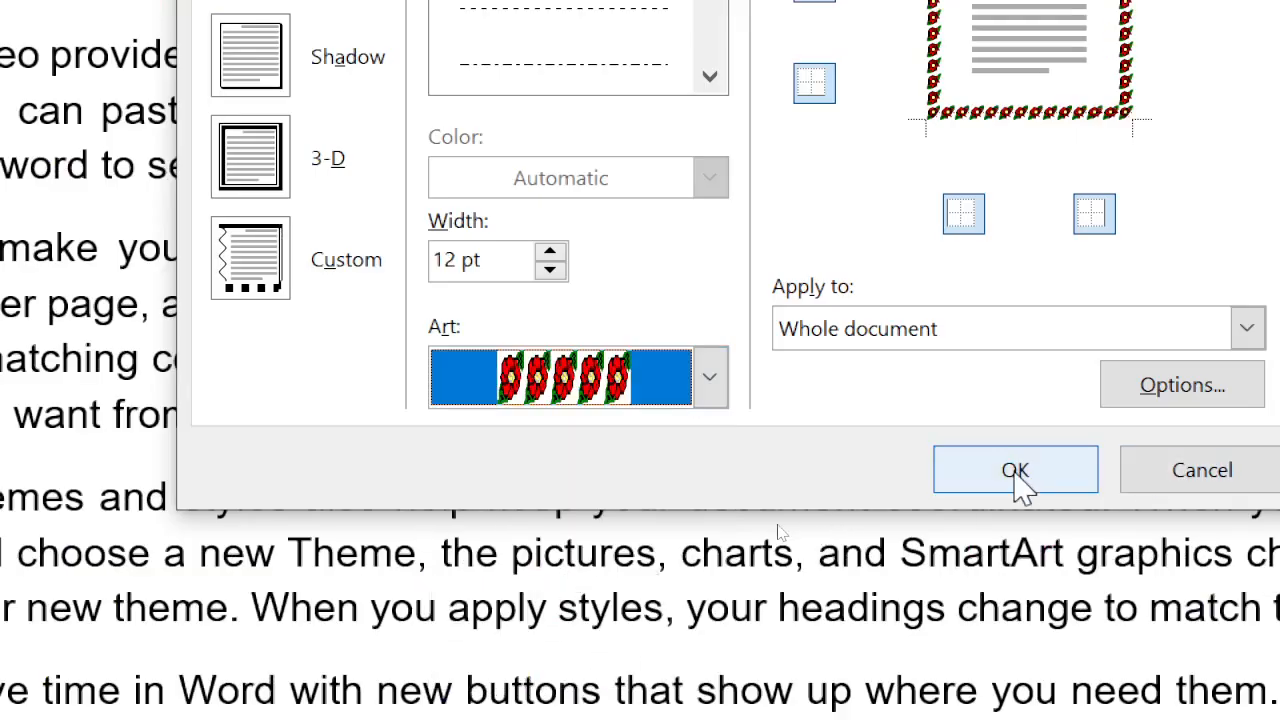
pyautogui.click(1016, 472)
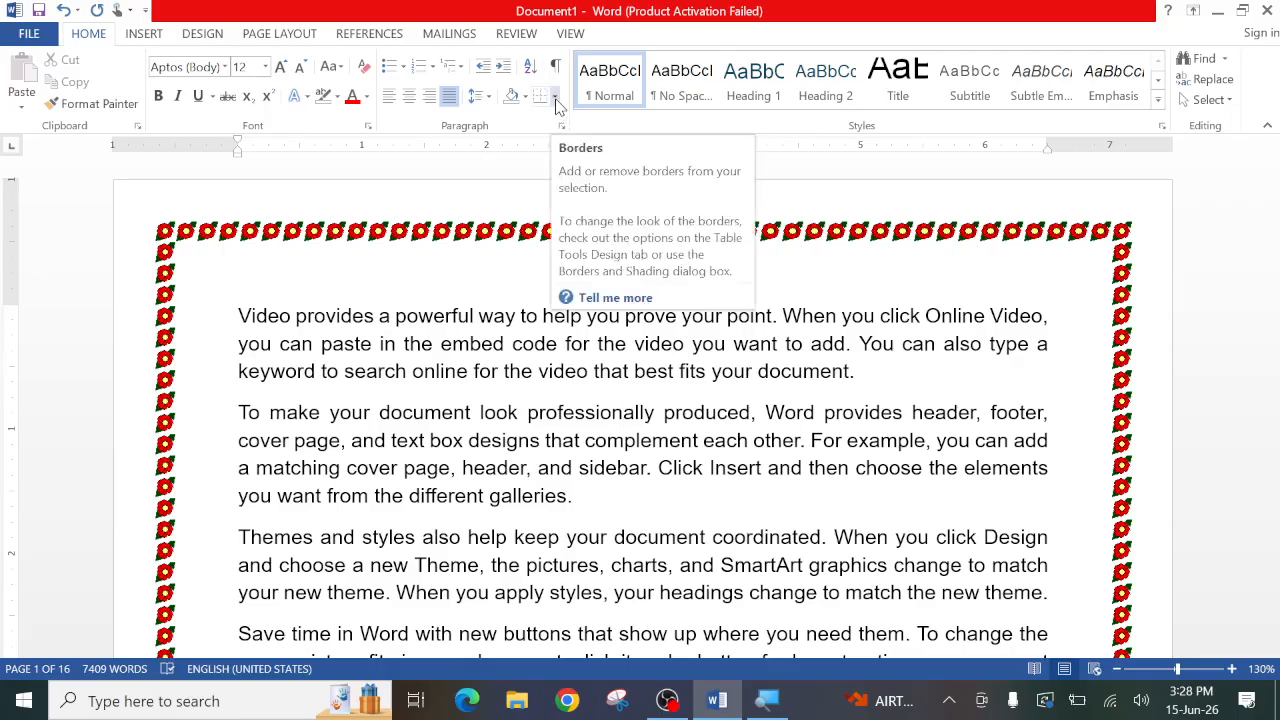
# - Set the width of the red flower page border to 20 pt for the whole document
pyautogui.click(555, 96)
pyautogui.click(600, 452)
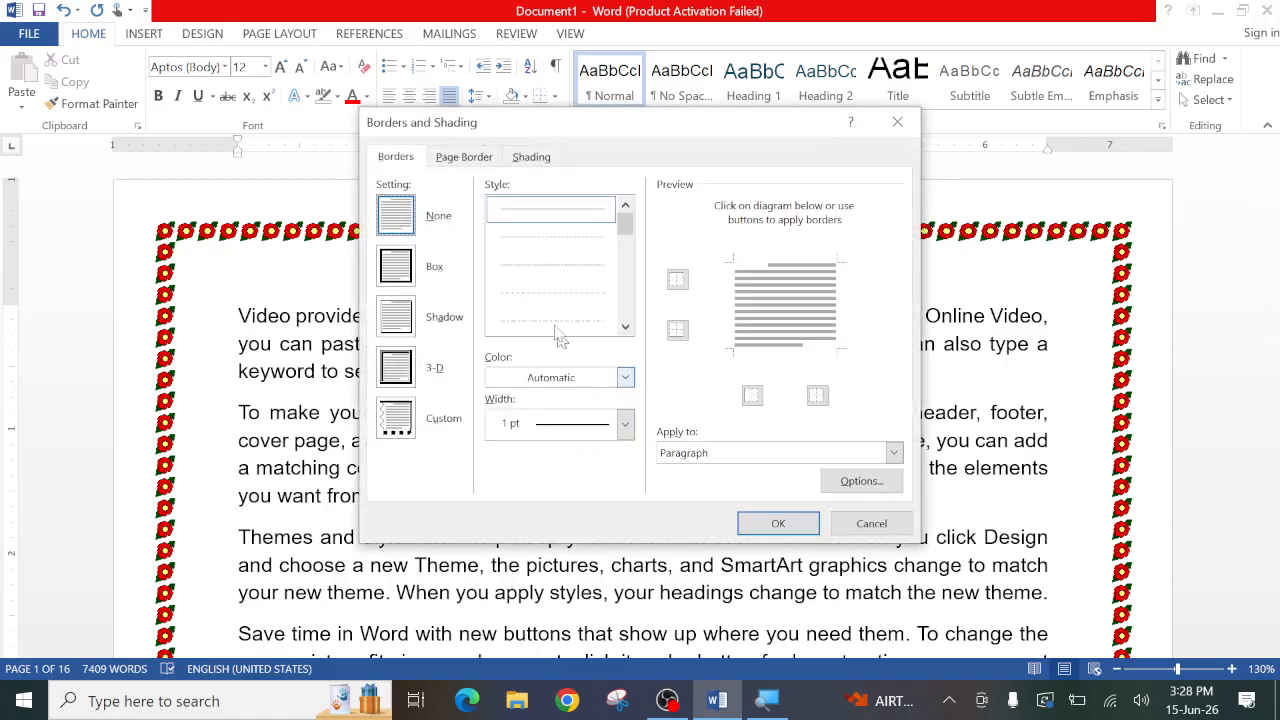
pyautogui.click(455, 157)
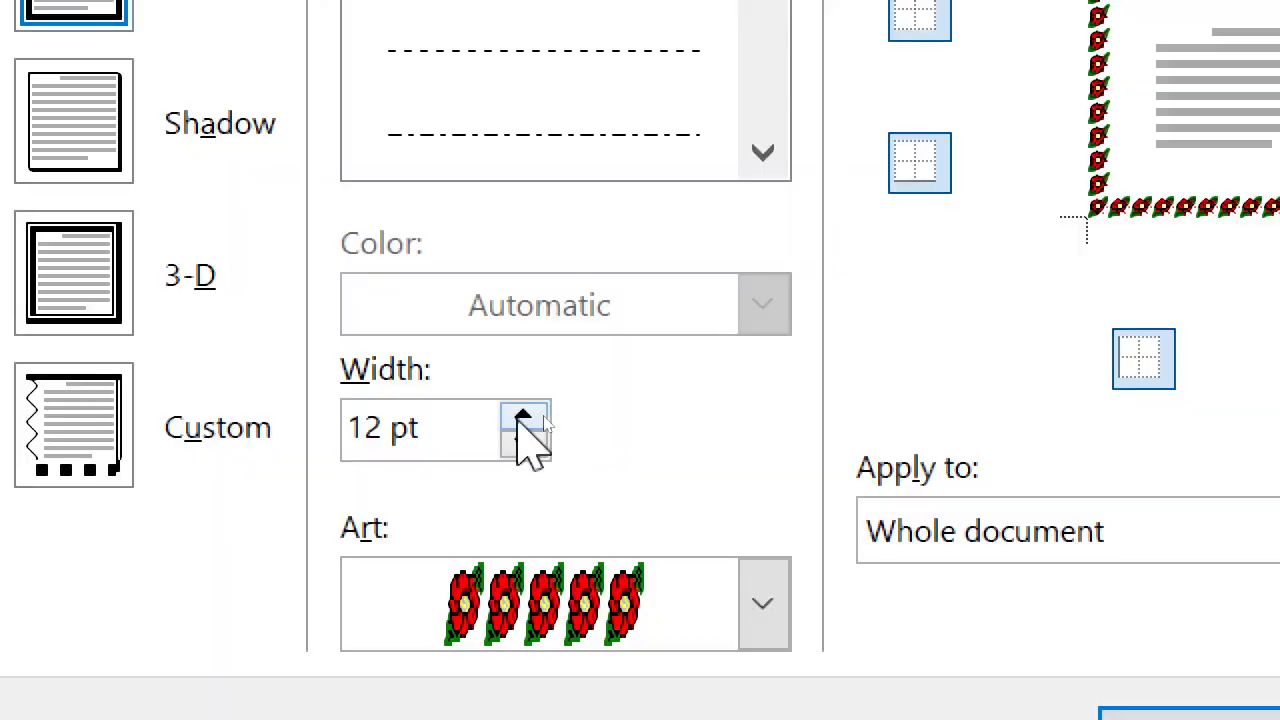
pyautogui.doubleClick(520, 418)
pyautogui.doubleClick(520, 418)
pyautogui.click(520, 418)
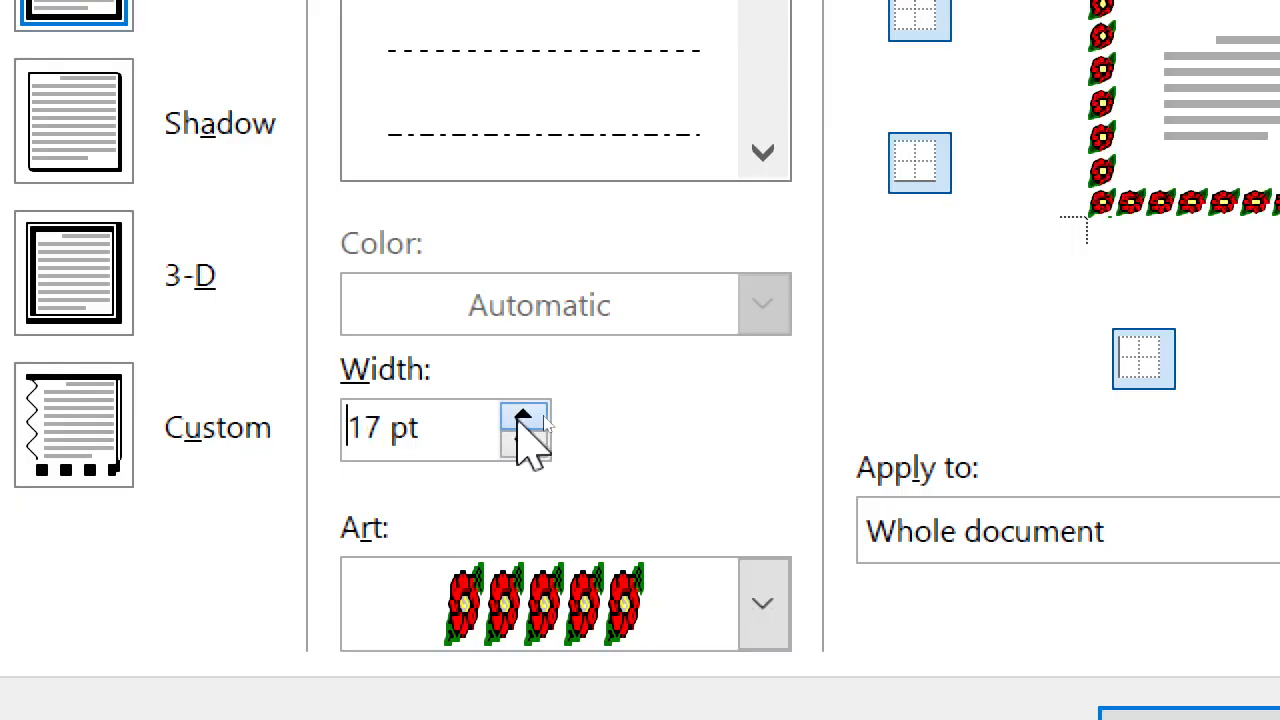
pyautogui.click(522, 418)
pyautogui.click(522, 418)
pyautogui.click(522, 418)
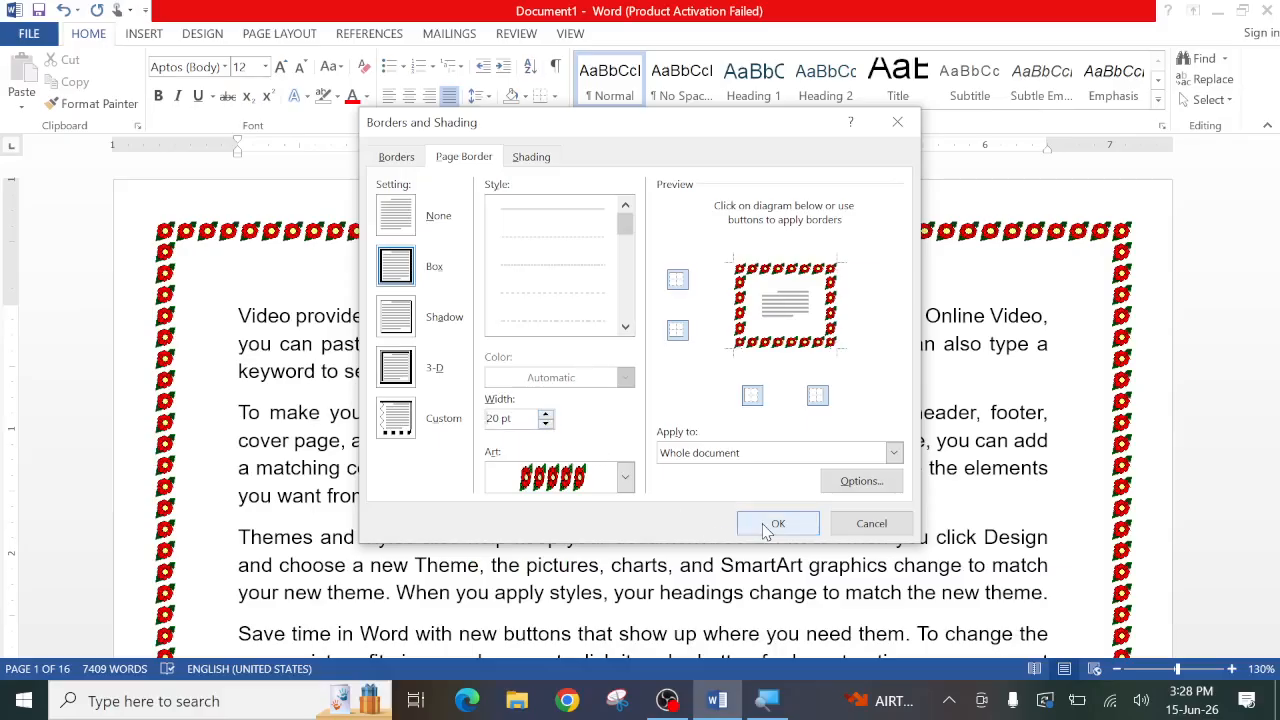
pyautogui.click(770, 525)
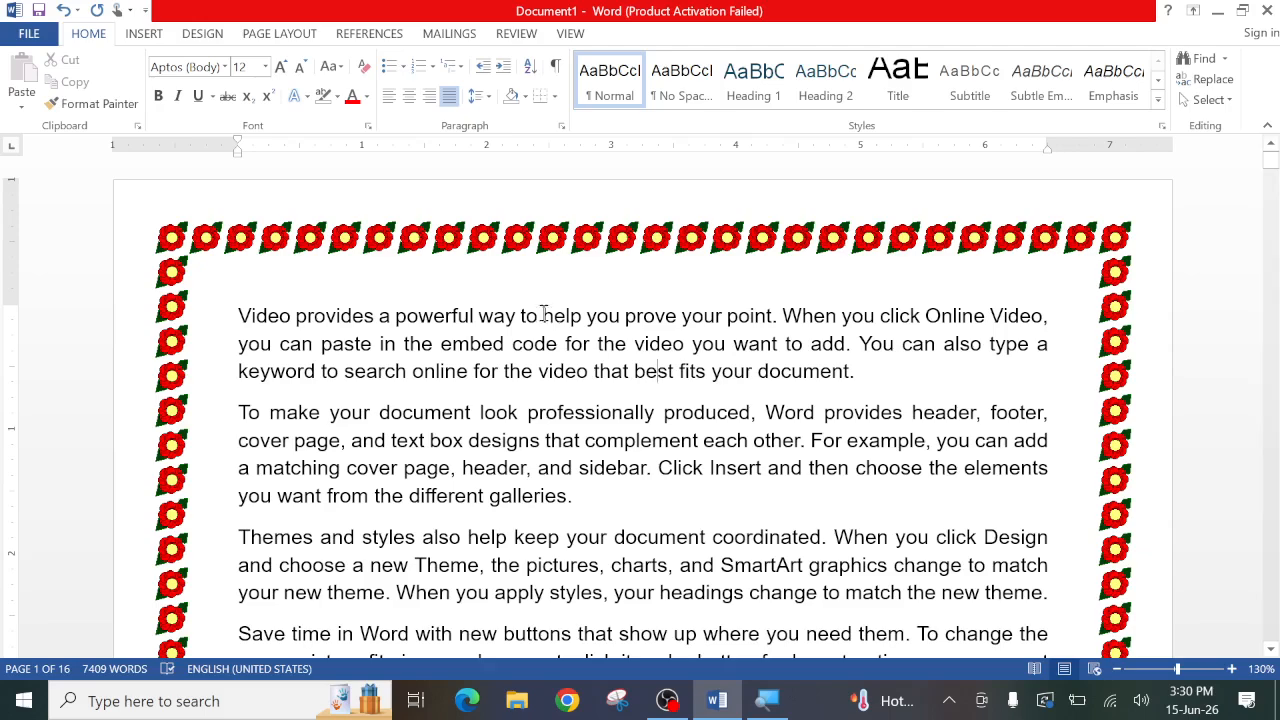
# - Remove the top and bottom sides of the red flower page border throughout the document, keeping only the left and right sides
pyautogui.click(555, 96)
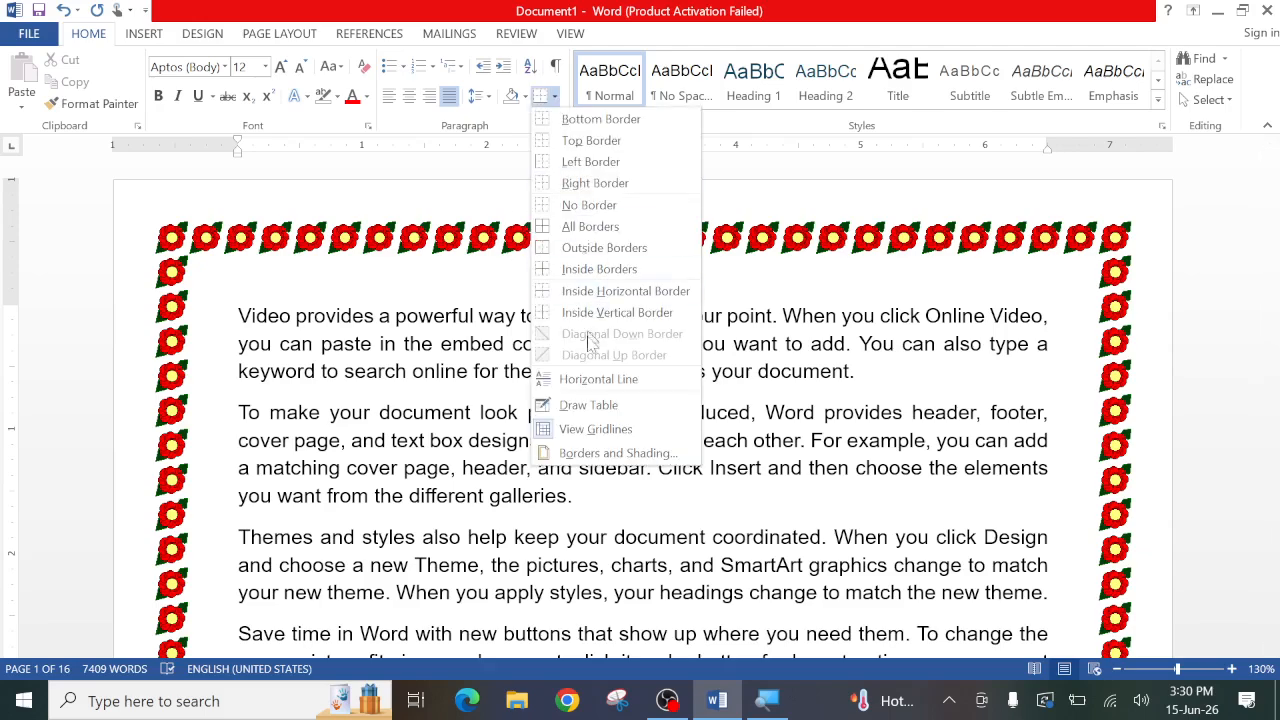
pyautogui.click(588, 448)
pyautogui.click(468, 160)
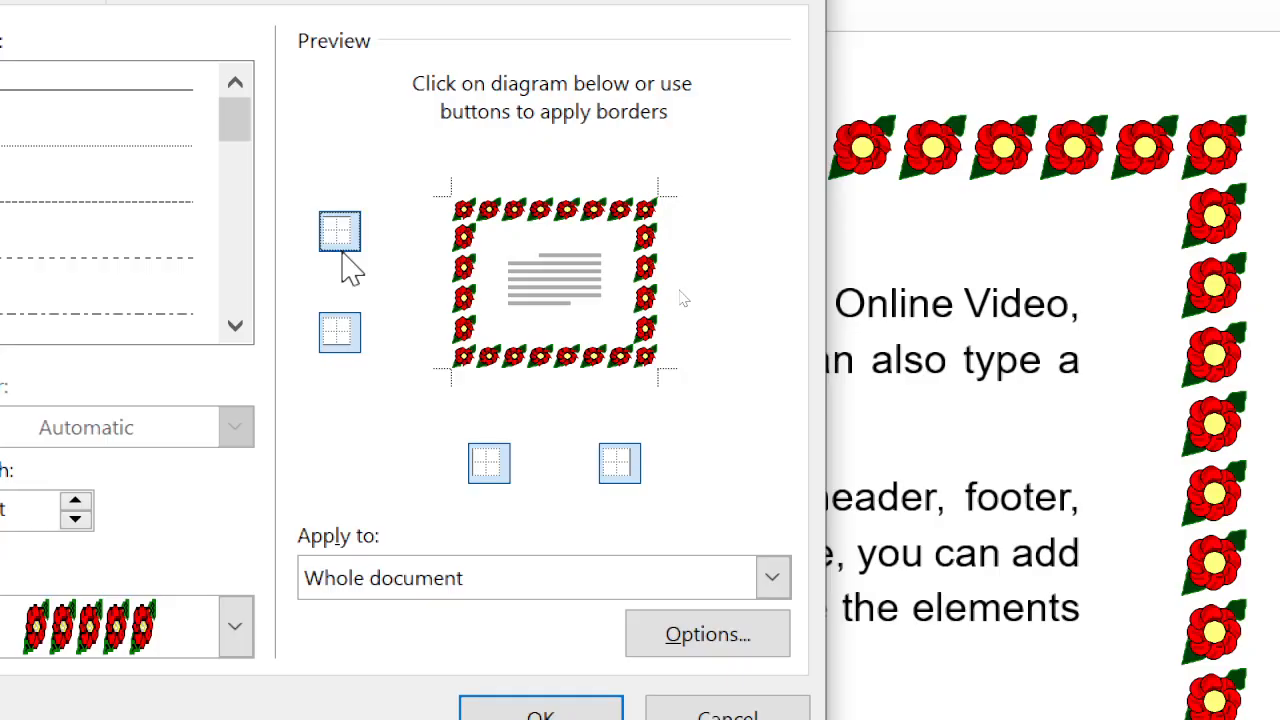
pyautogui.click(343, 248)
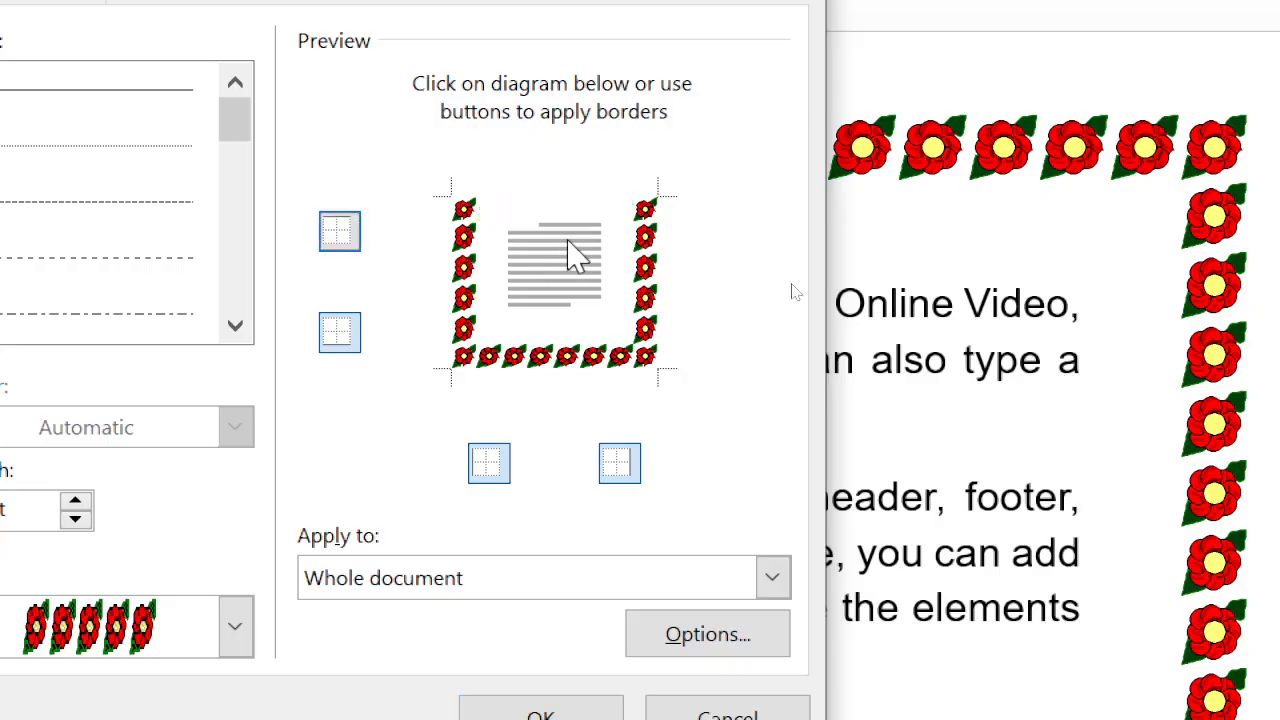
pyautogui.click(328, 340)
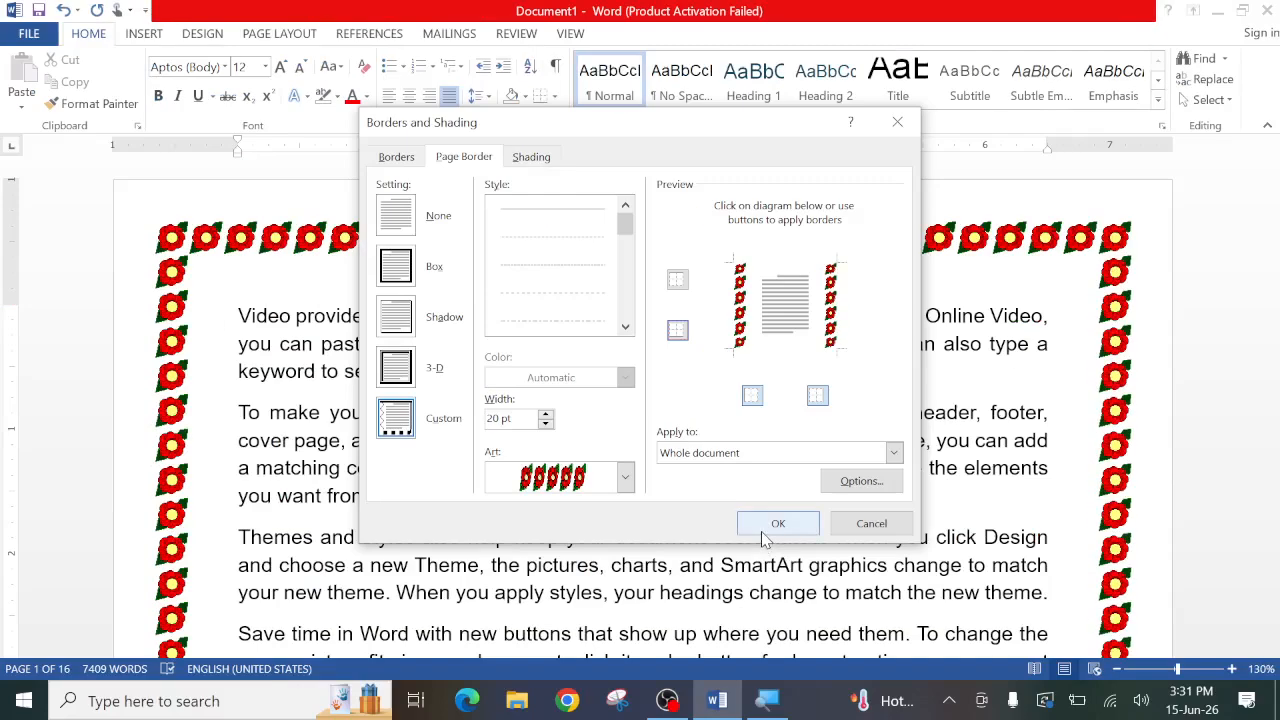
pyautogui.click(766, 530)
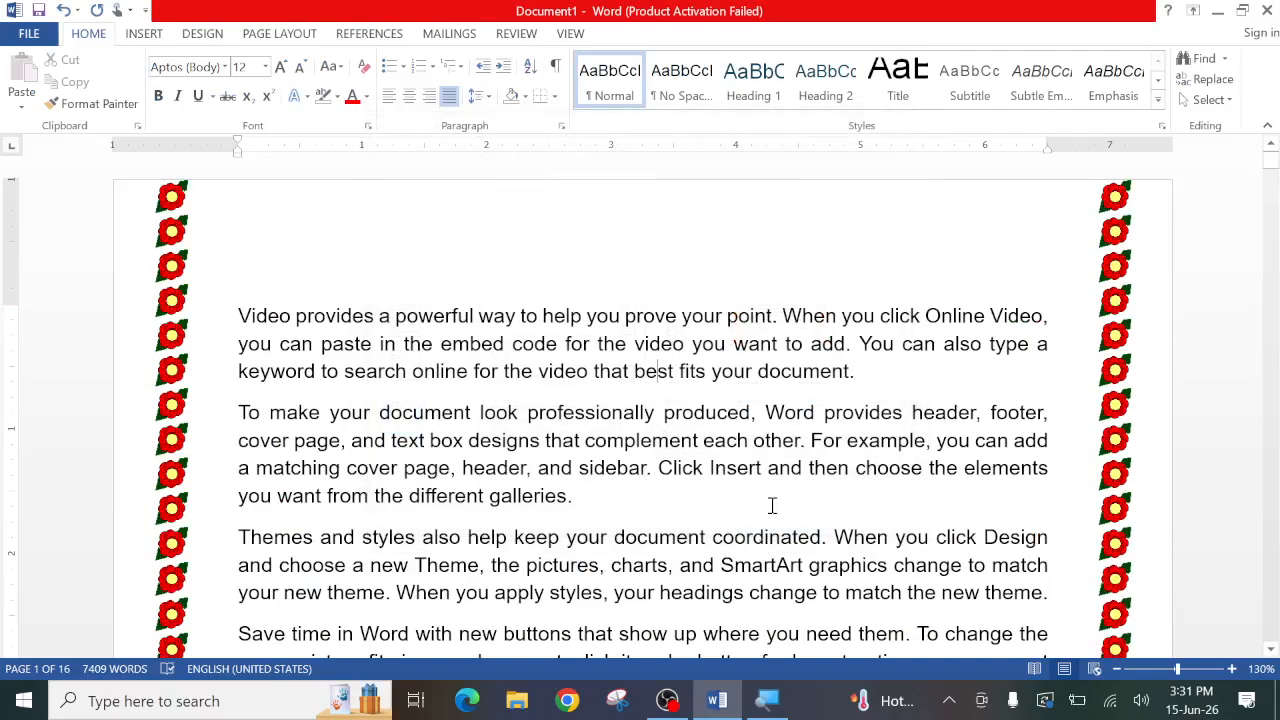
pyautogui.scroll(-15, 640, 385)
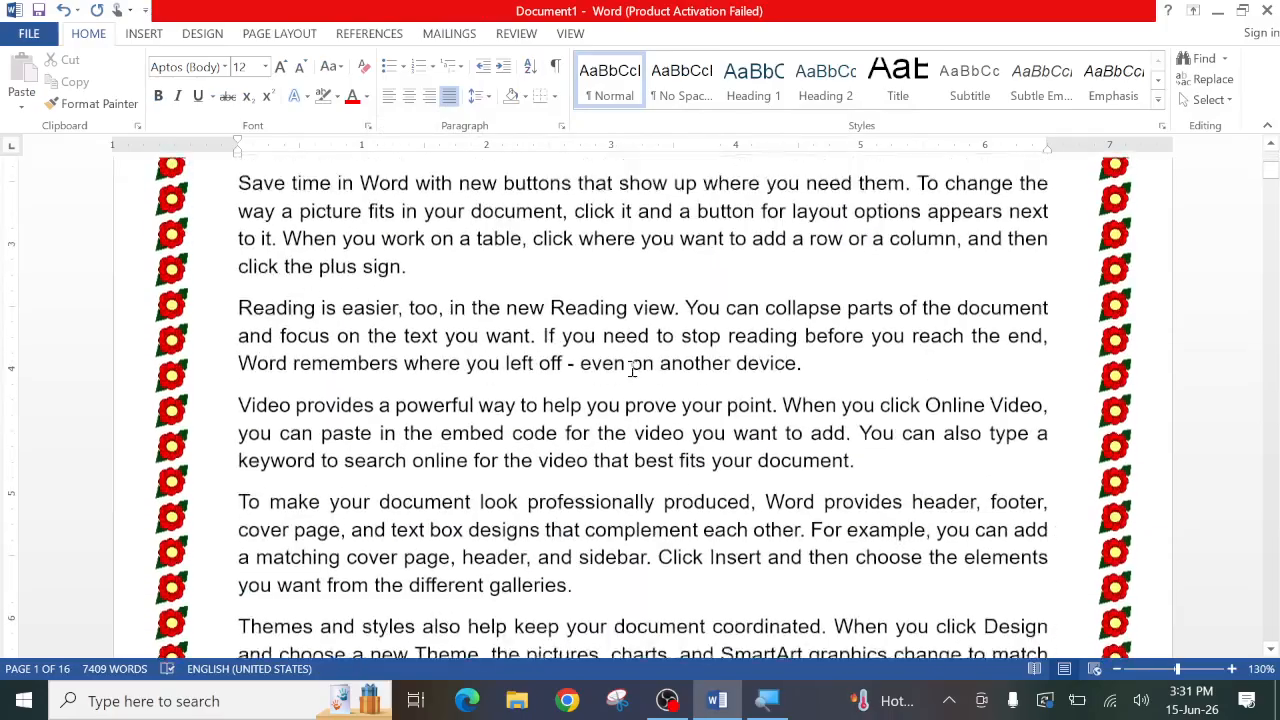
pyautogui.scroll(-1, 640, 385)
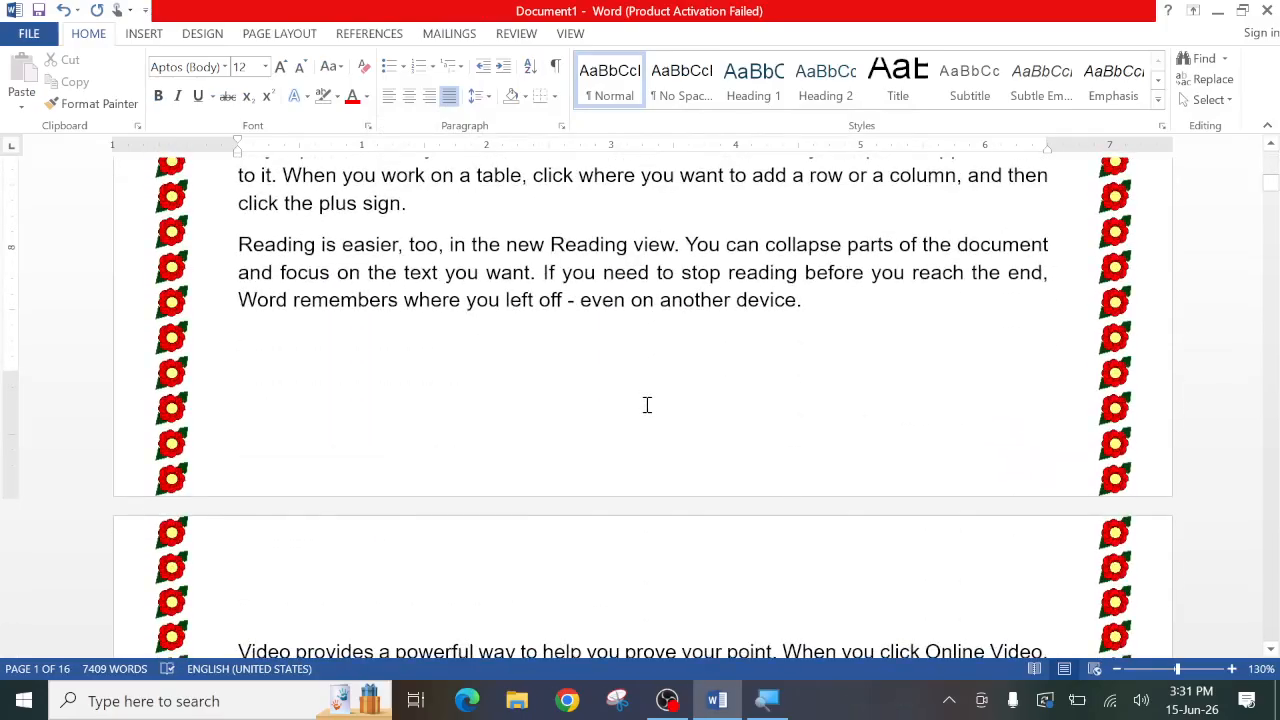
pyautogui.scroll(-4, 647, 404)
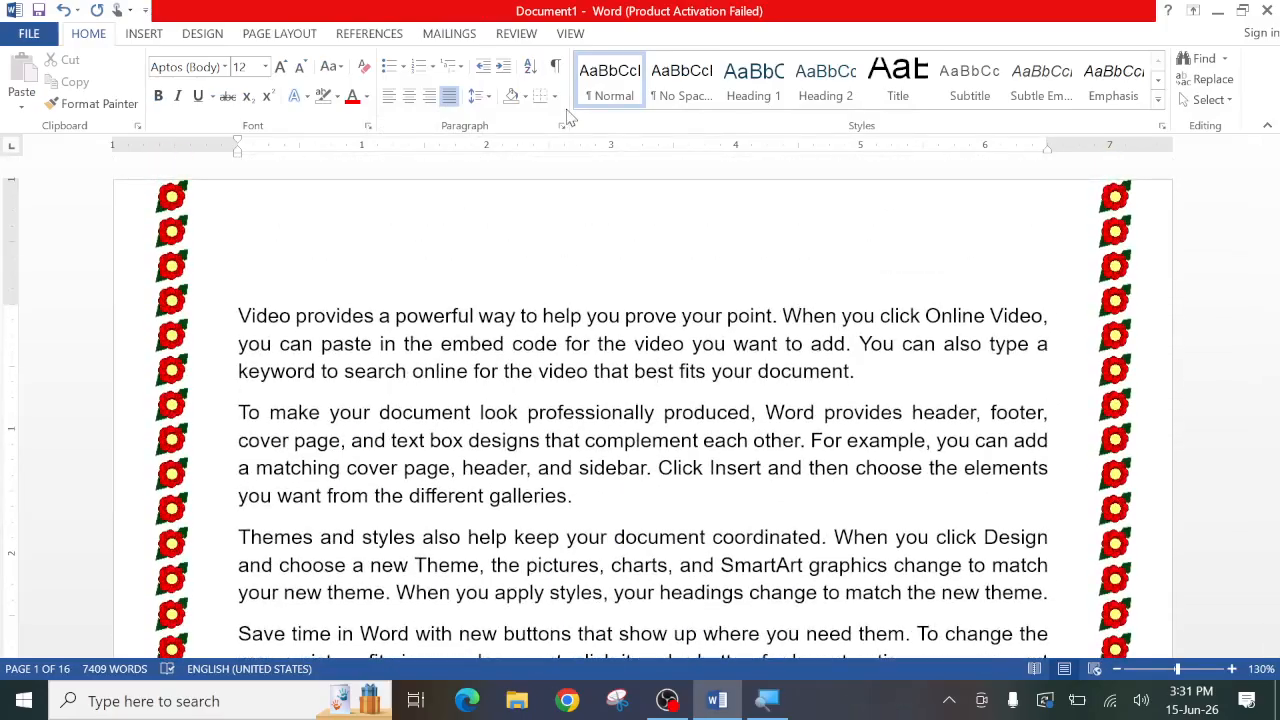
# - Switch the red flower page border to the top and bottom sides only for the whole document, removing its left and right sides
pyautogui.click(554, 96)
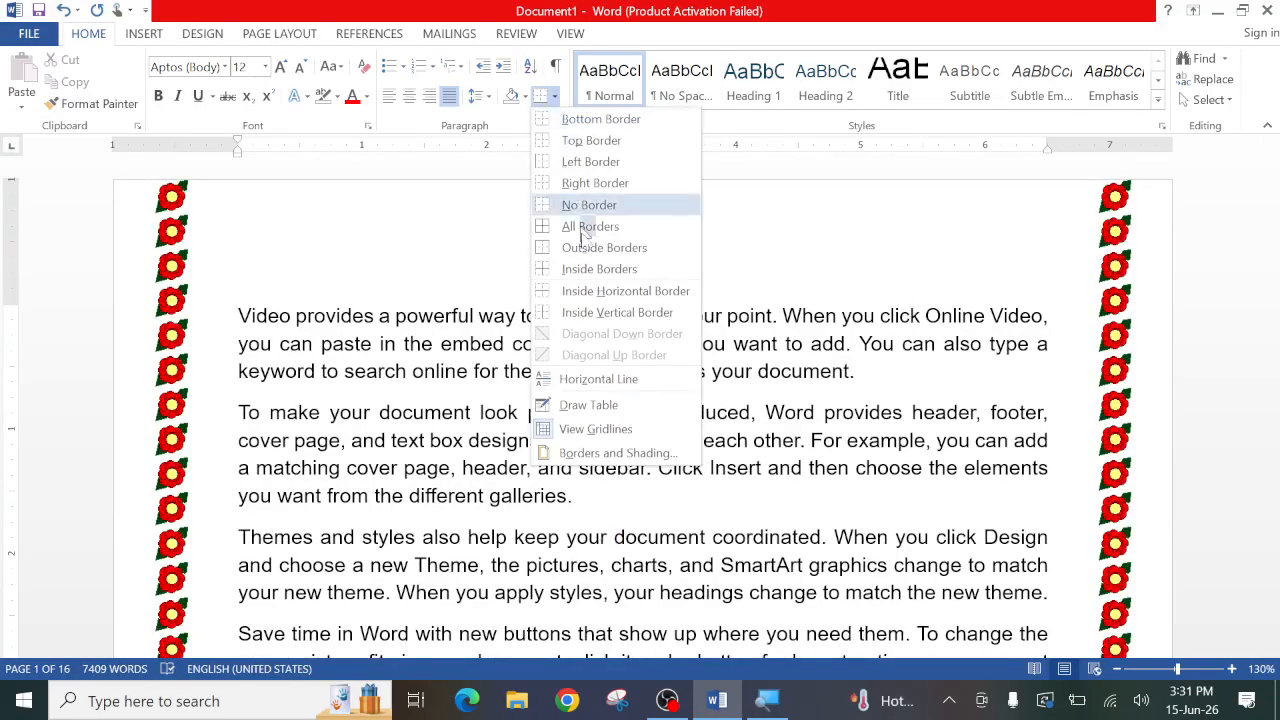
pyautogui.click(595, 451)
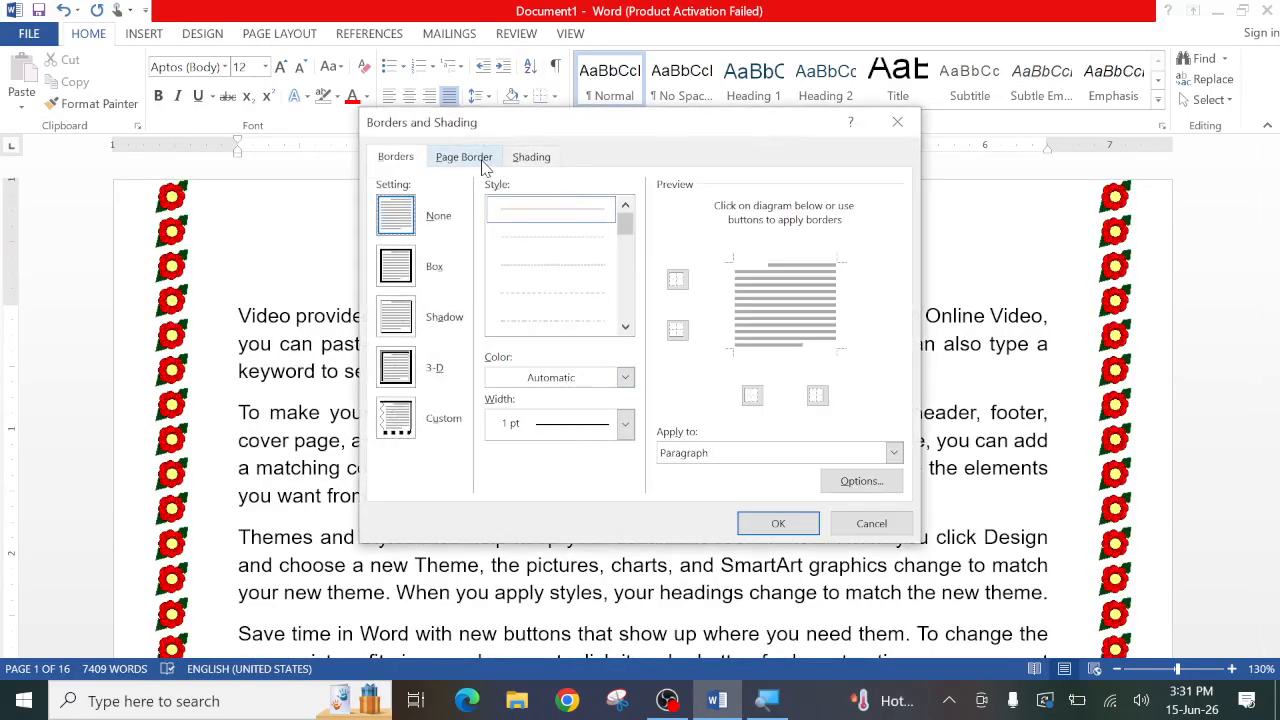
pyautogui.click(485, 160)
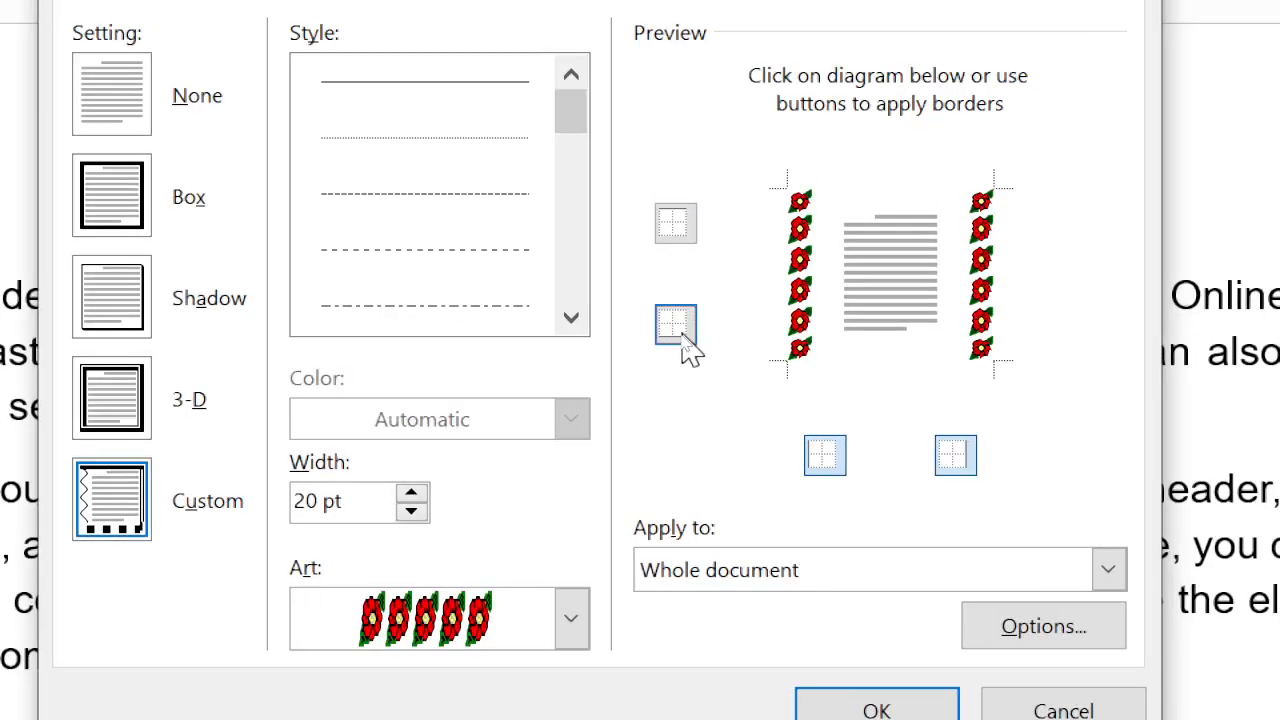
pyautogui.click(678, 333)
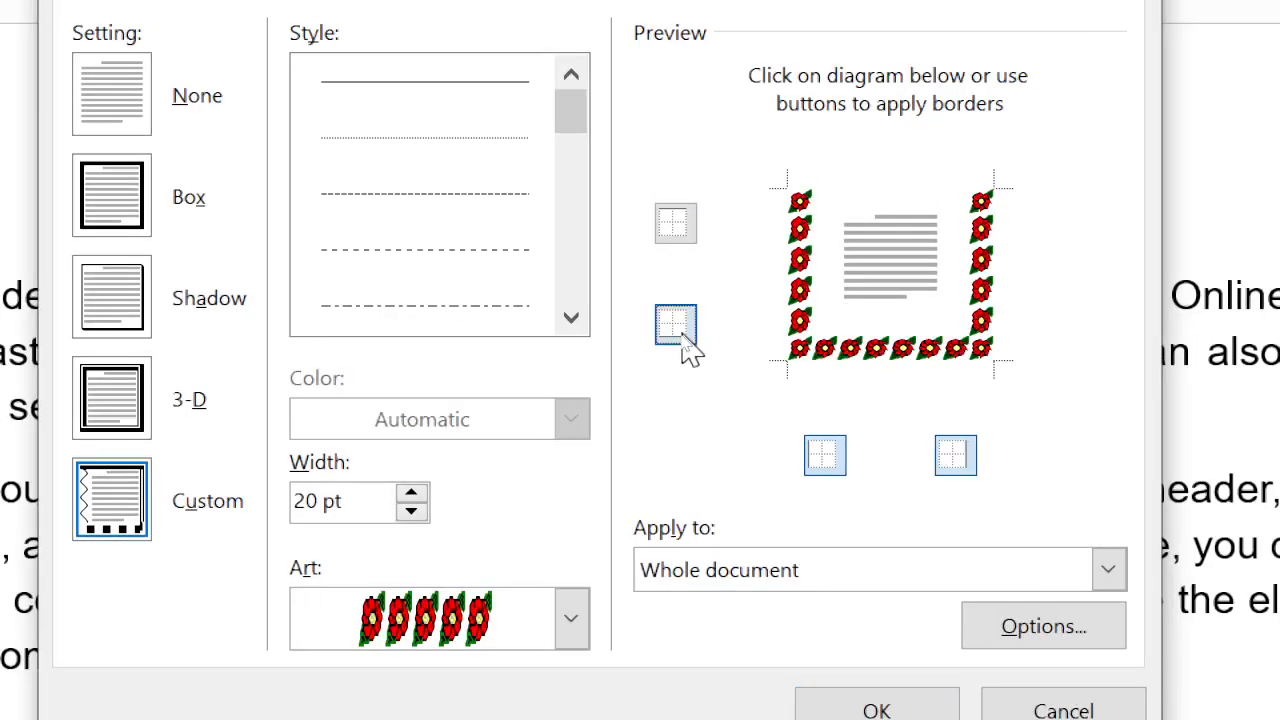
pyautogui.click(677, 224)
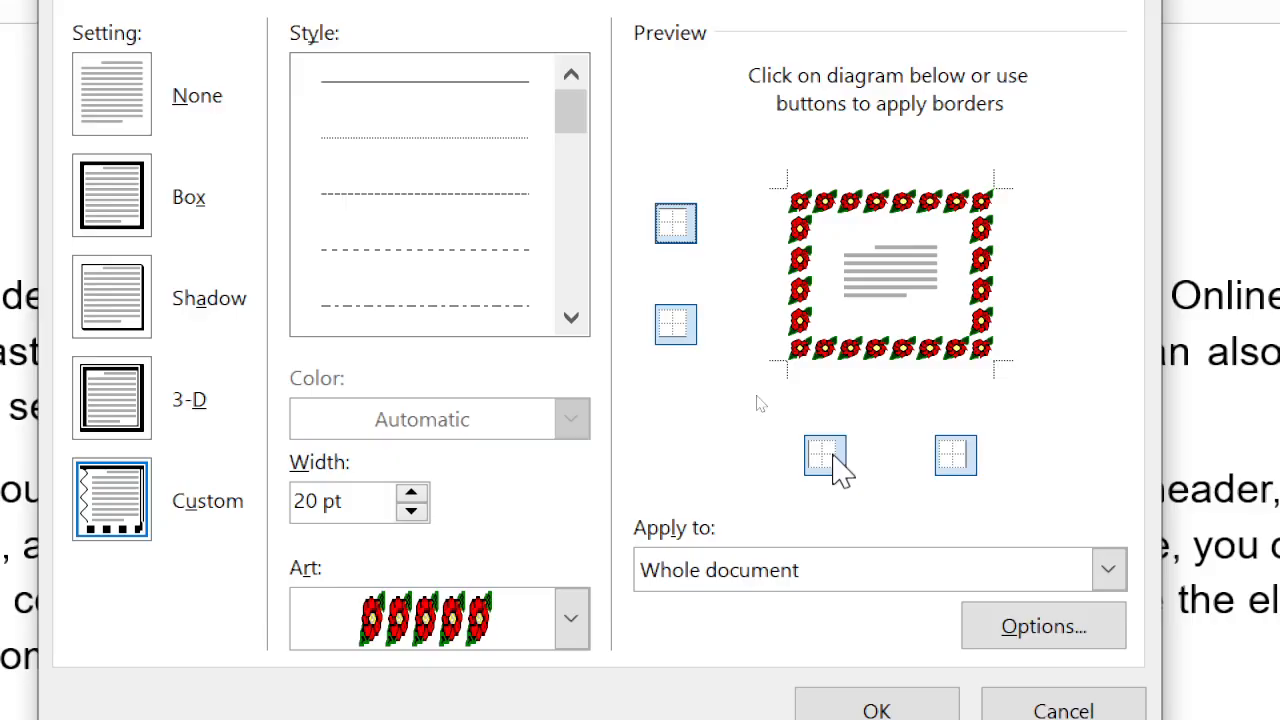
pyautogui.click(829, 460)
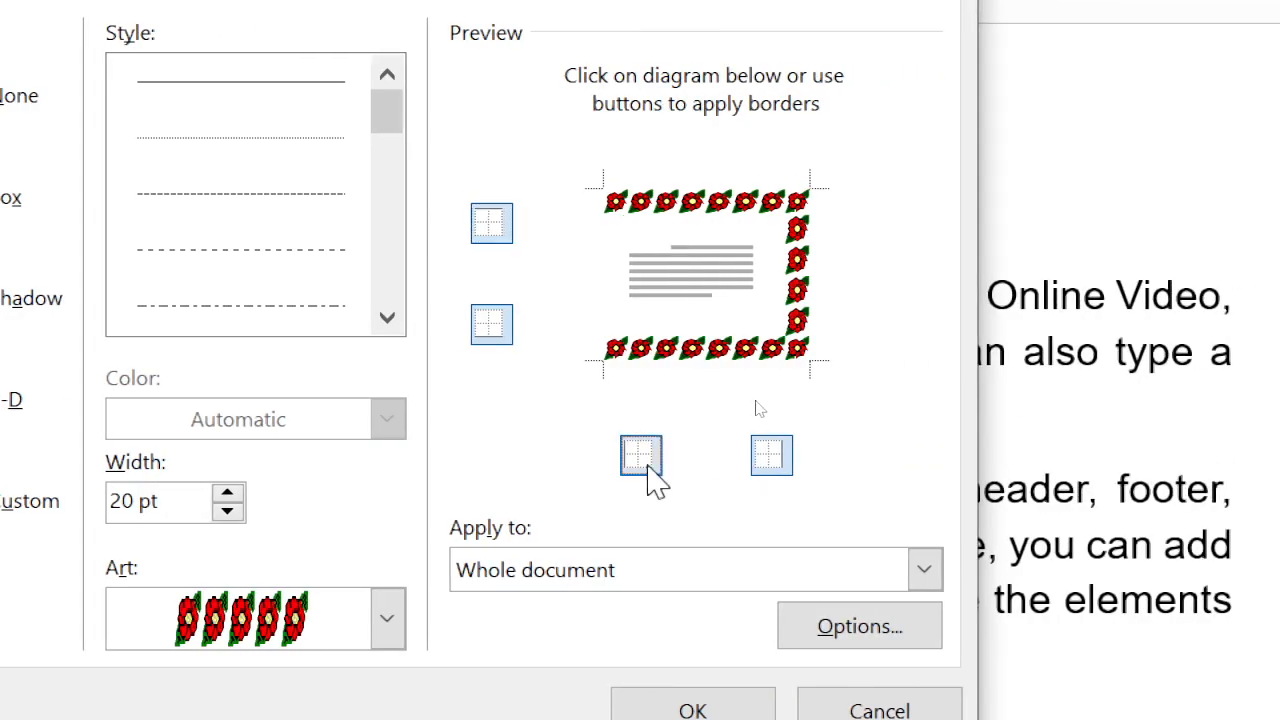
pyautogui.click(767, 458)
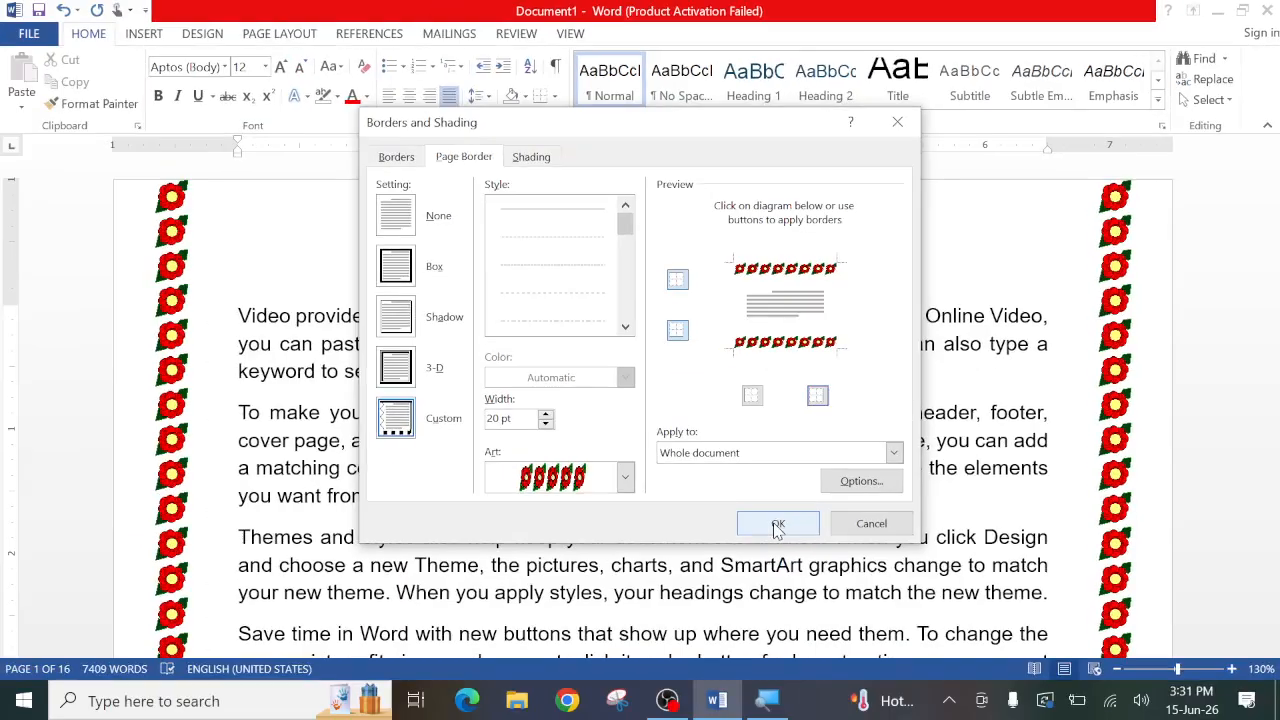
pyautogui.click(693, 615)
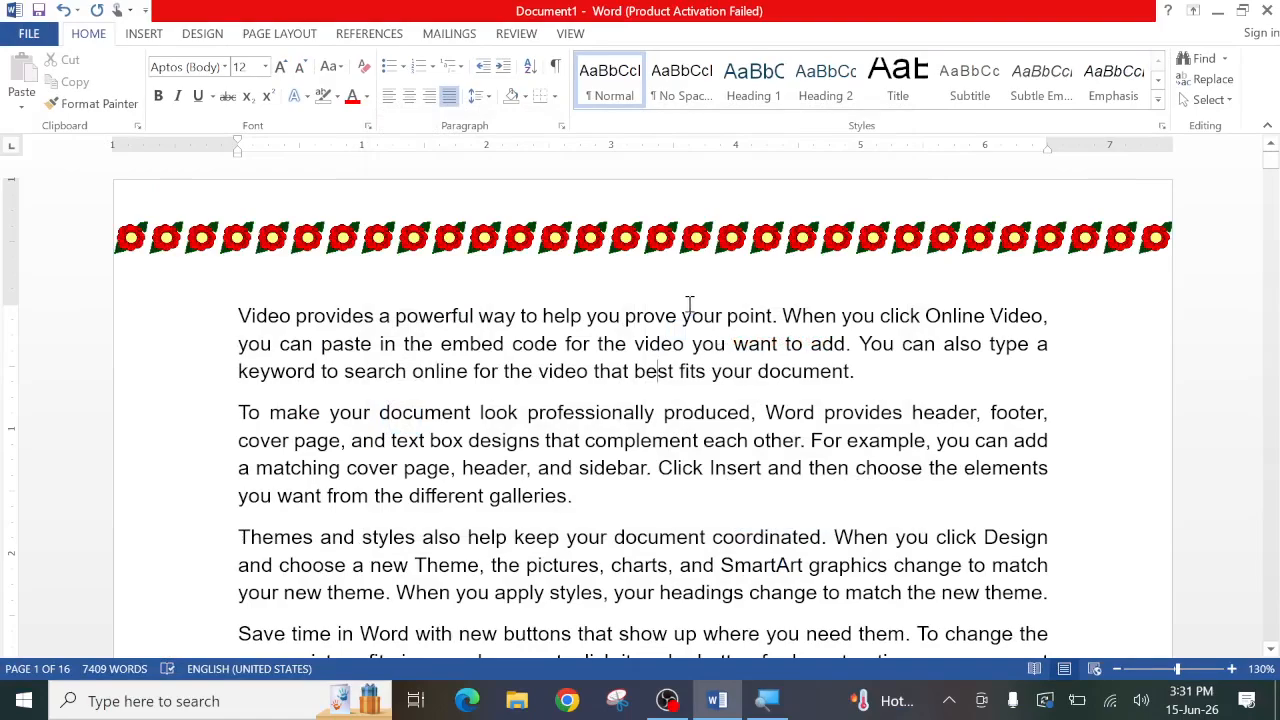
pyautogui.scroll(-15, 667, 443)
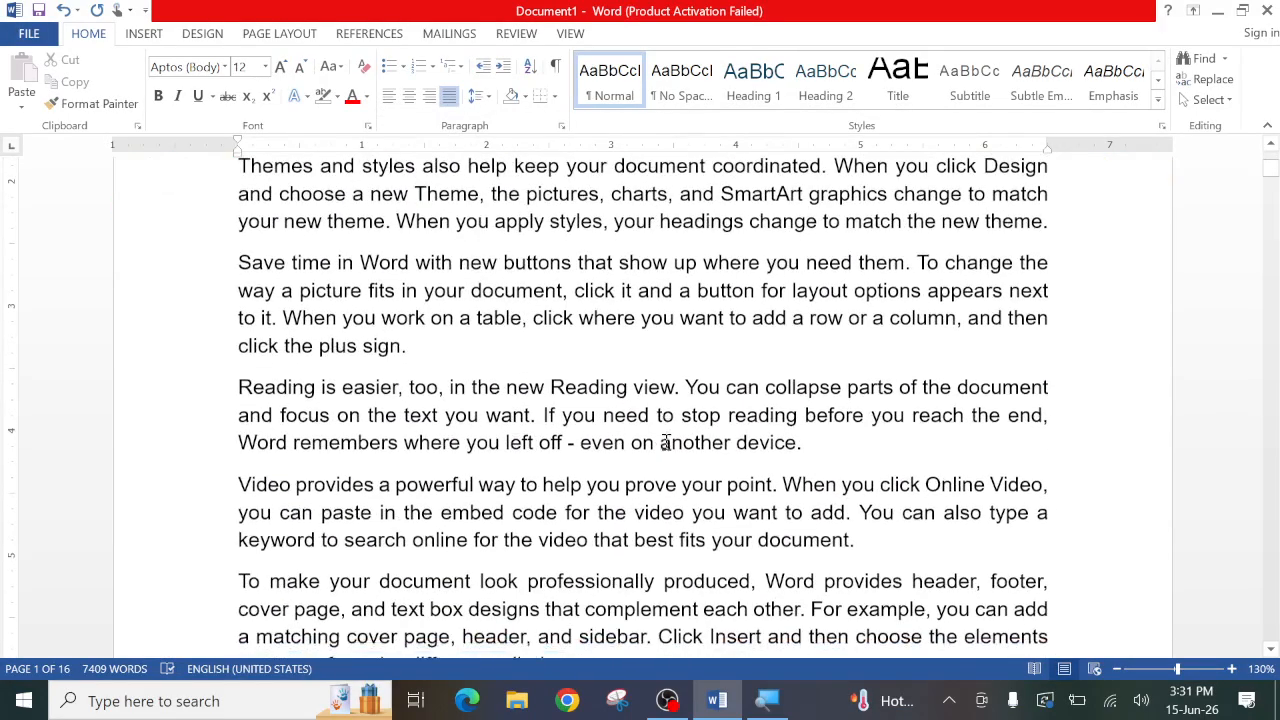
pyautogui.scroll(-3, 667, 447)
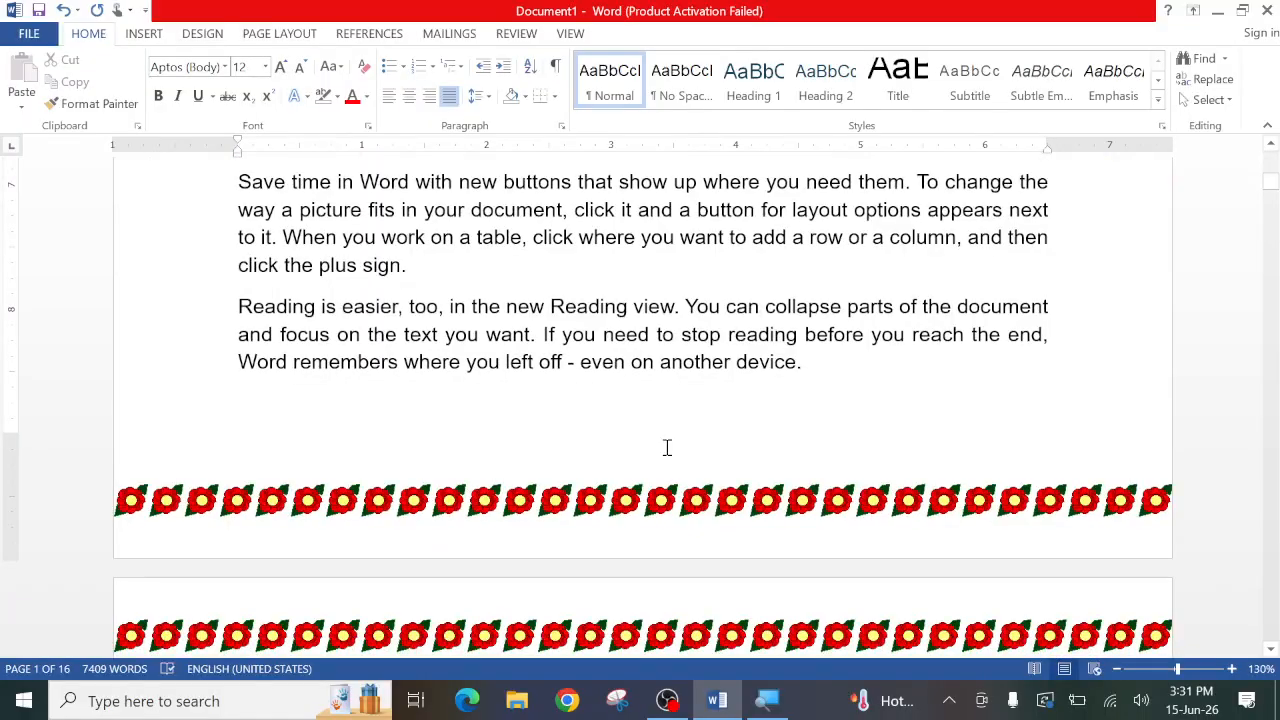
pyautogui.scroll(-10, 667, 447)
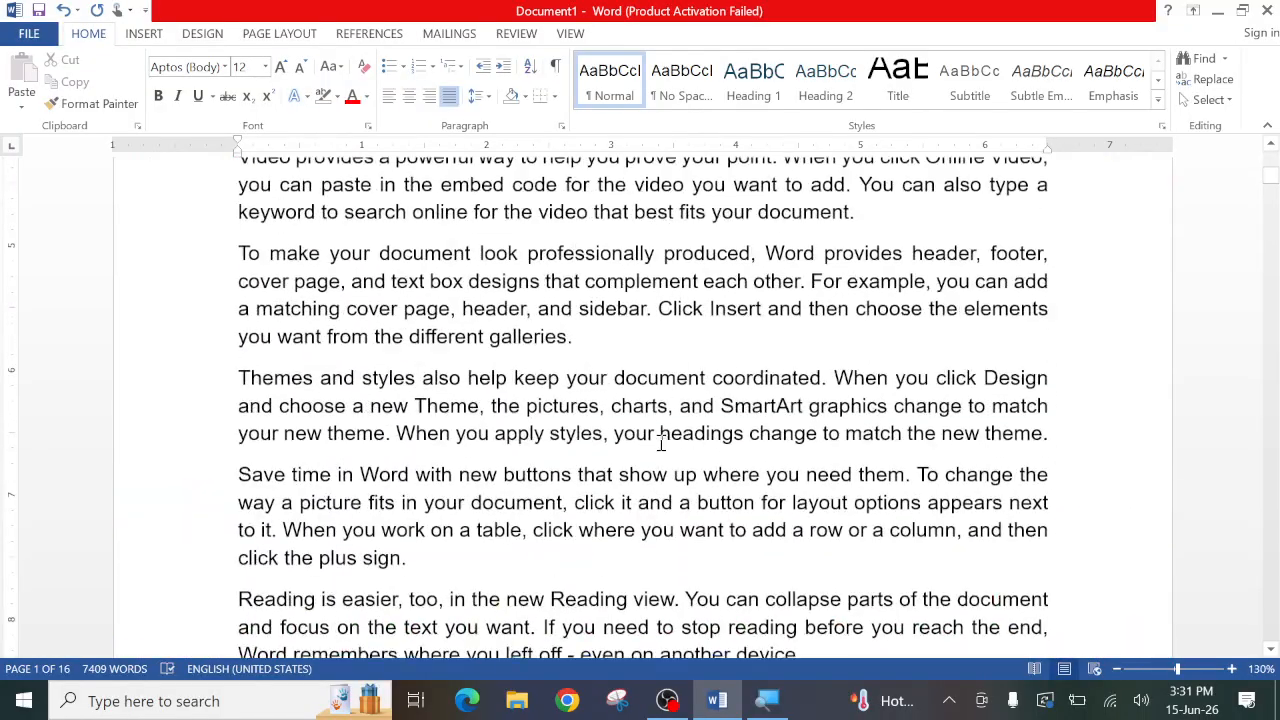
# - Remove the red flower page border from the whole document by choosing the None setting
pyautogui.click(555, 96)
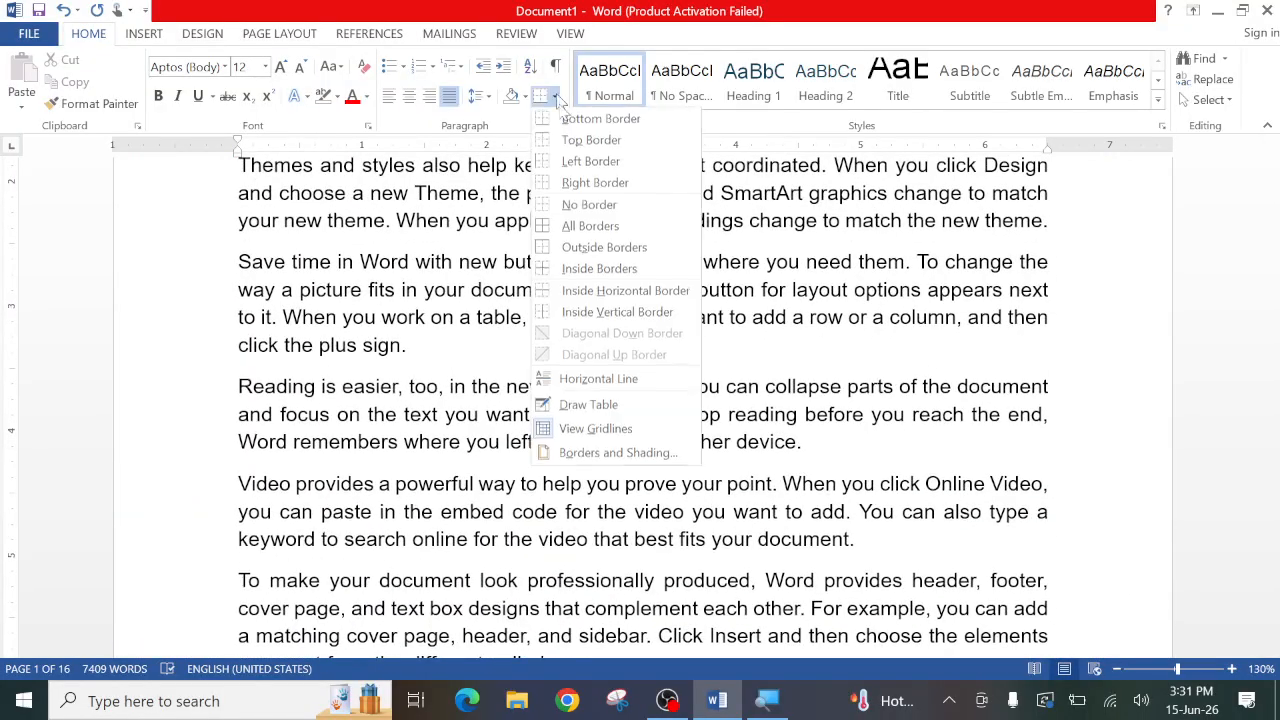
pyautogui.click(578, 455)
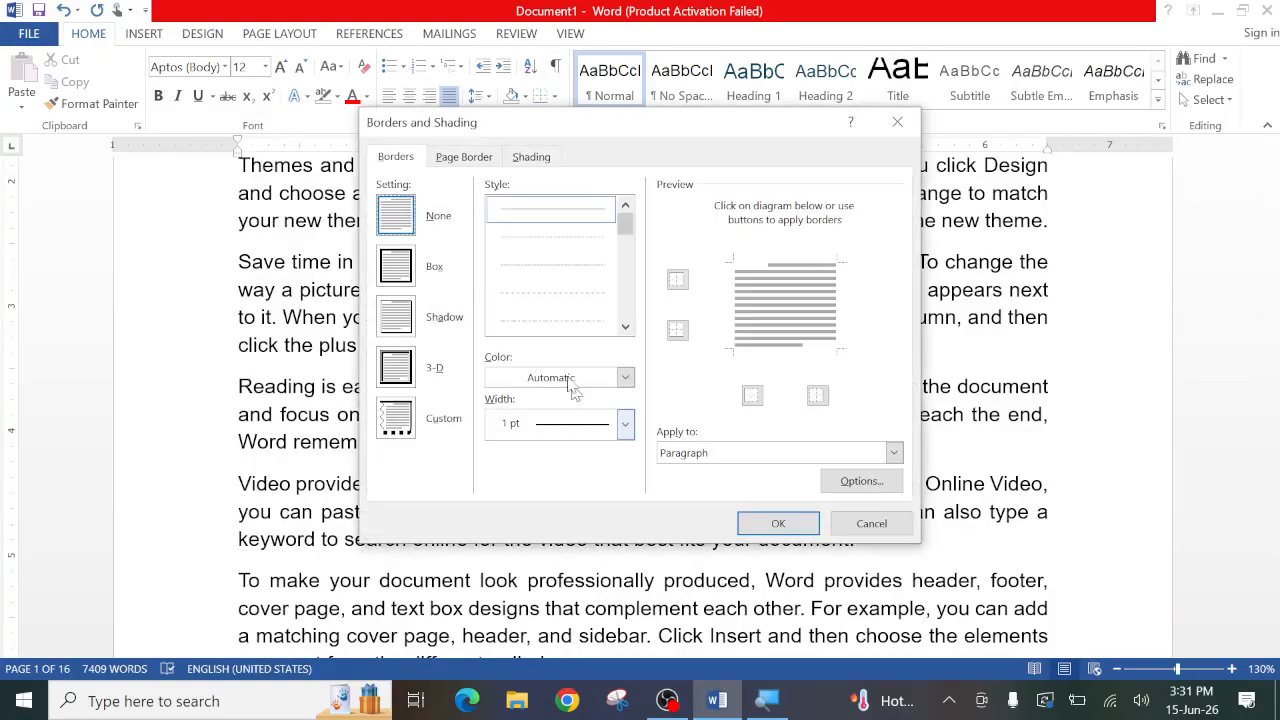
pyautogui.click(462, 160)
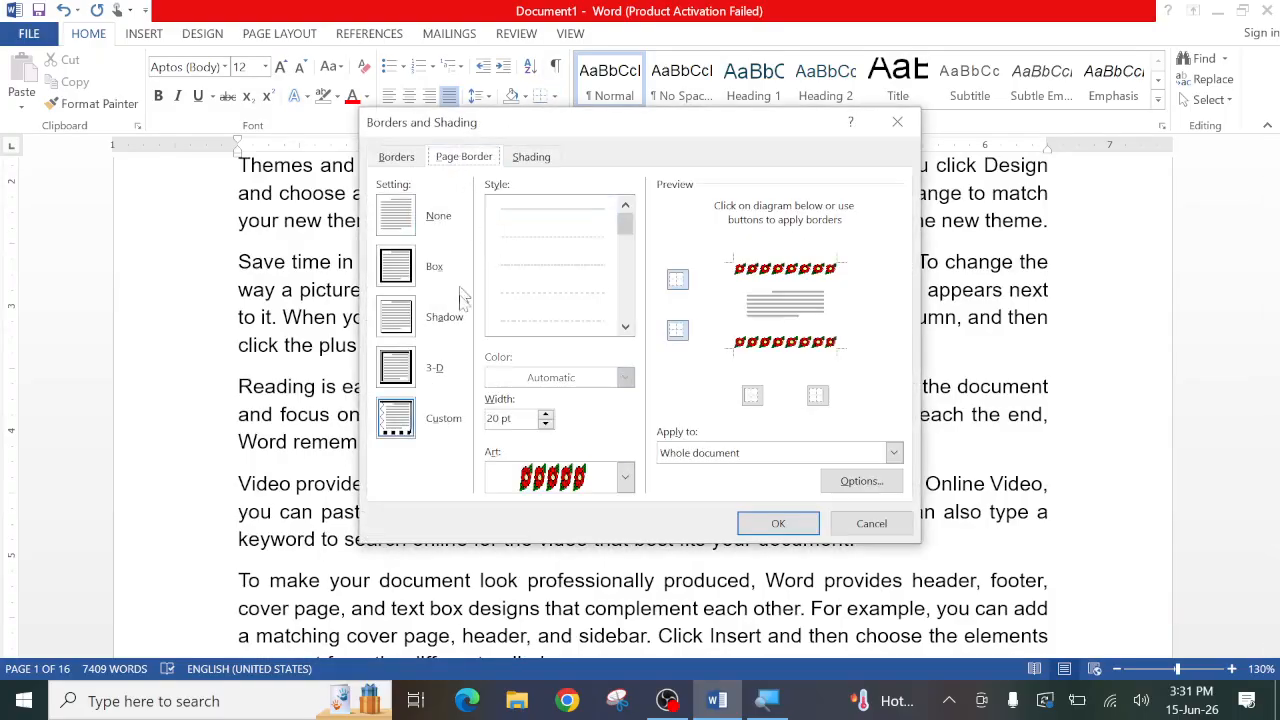
pyautogui.click(404, 216)
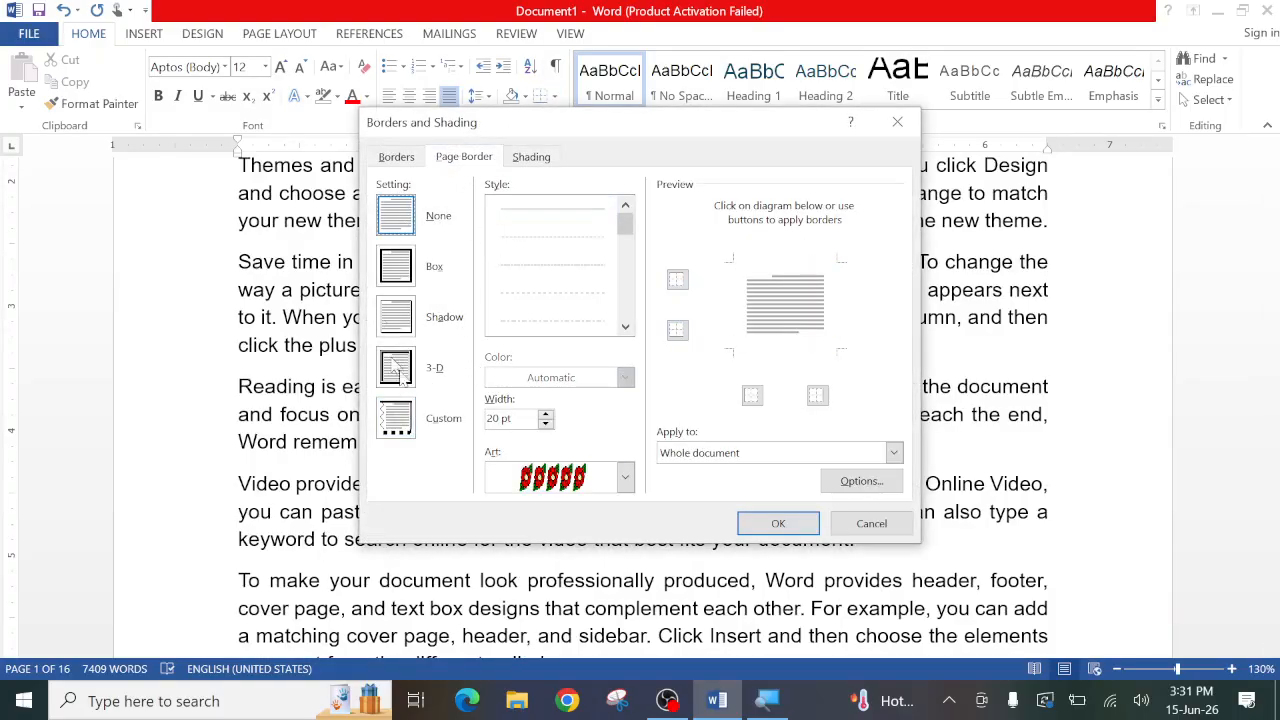
pyautogui.click(778, 524)
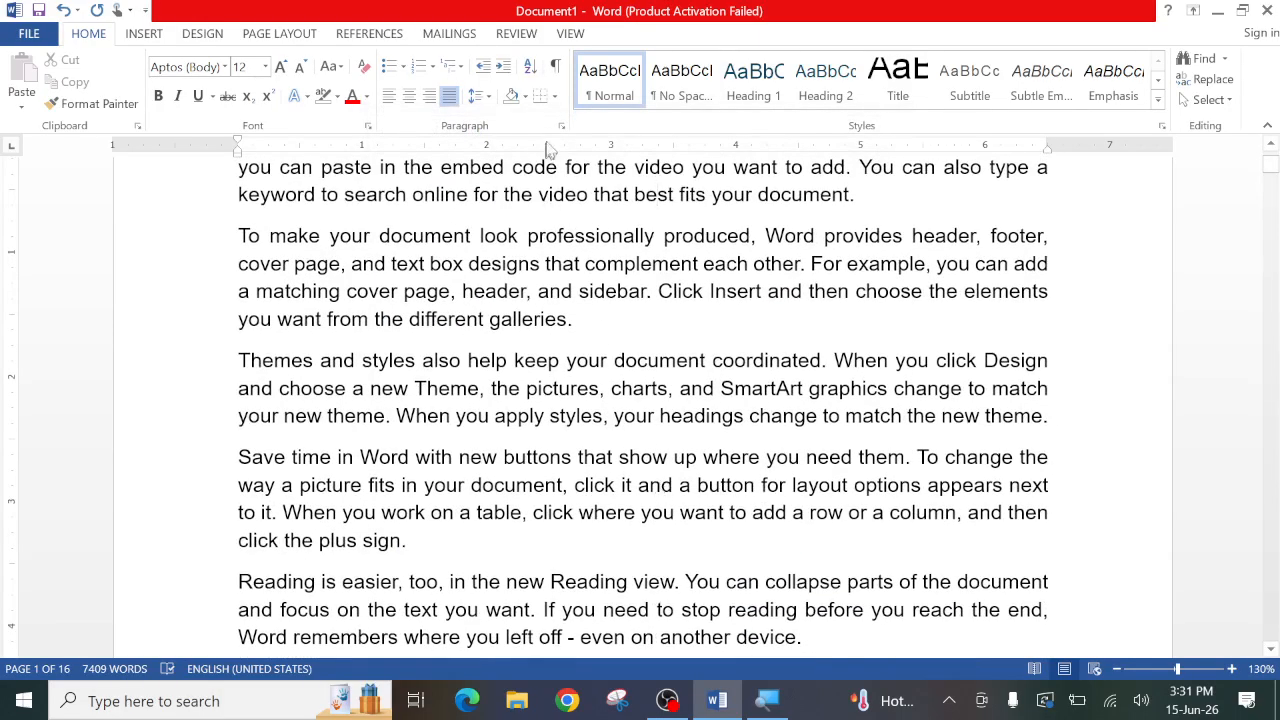
pyautogui.click(554, 96)
pyautogui.click(471, 344)
pyautogui.scroll(2, 471, 344)
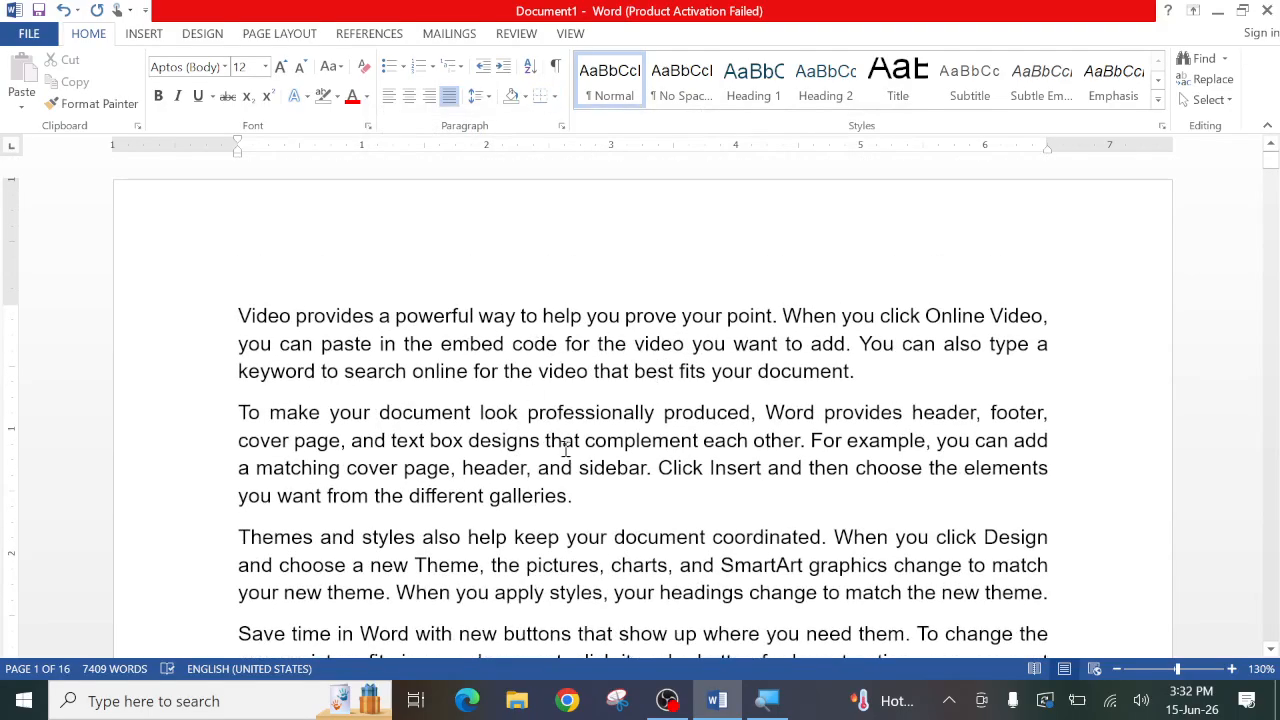
pyautogui.click(553, 96)
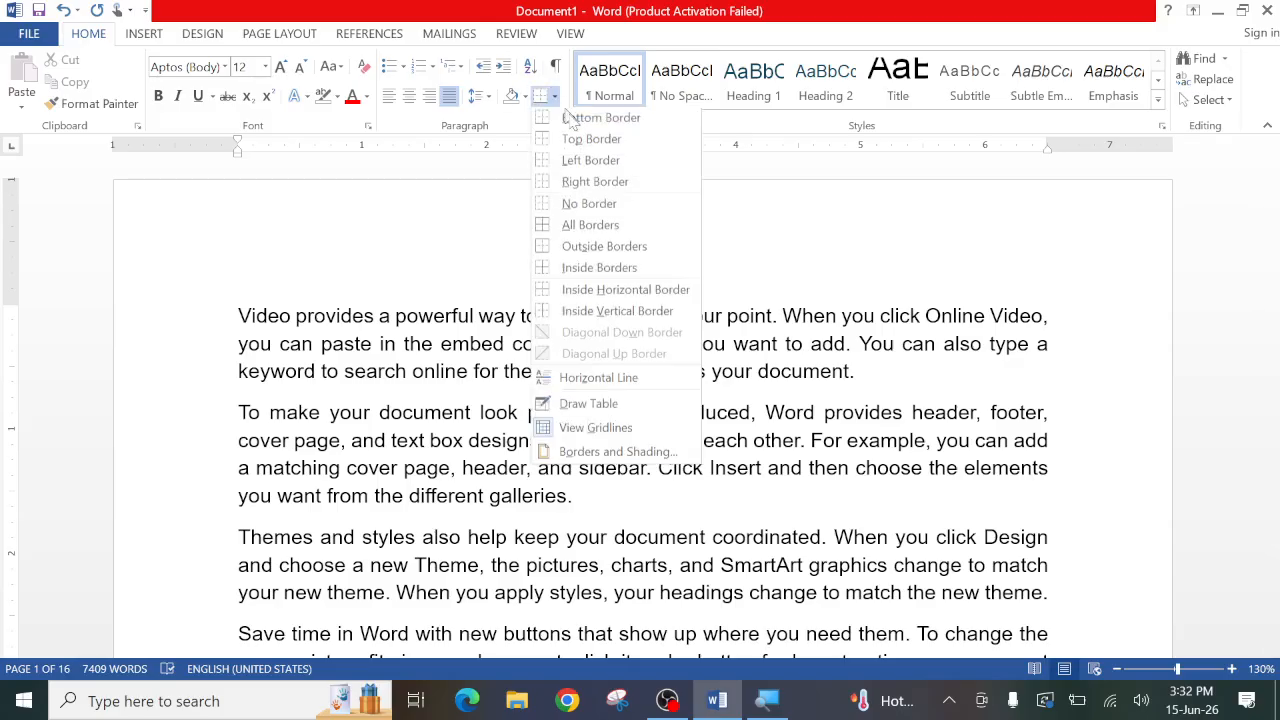
pyautogui.click(590, 452)
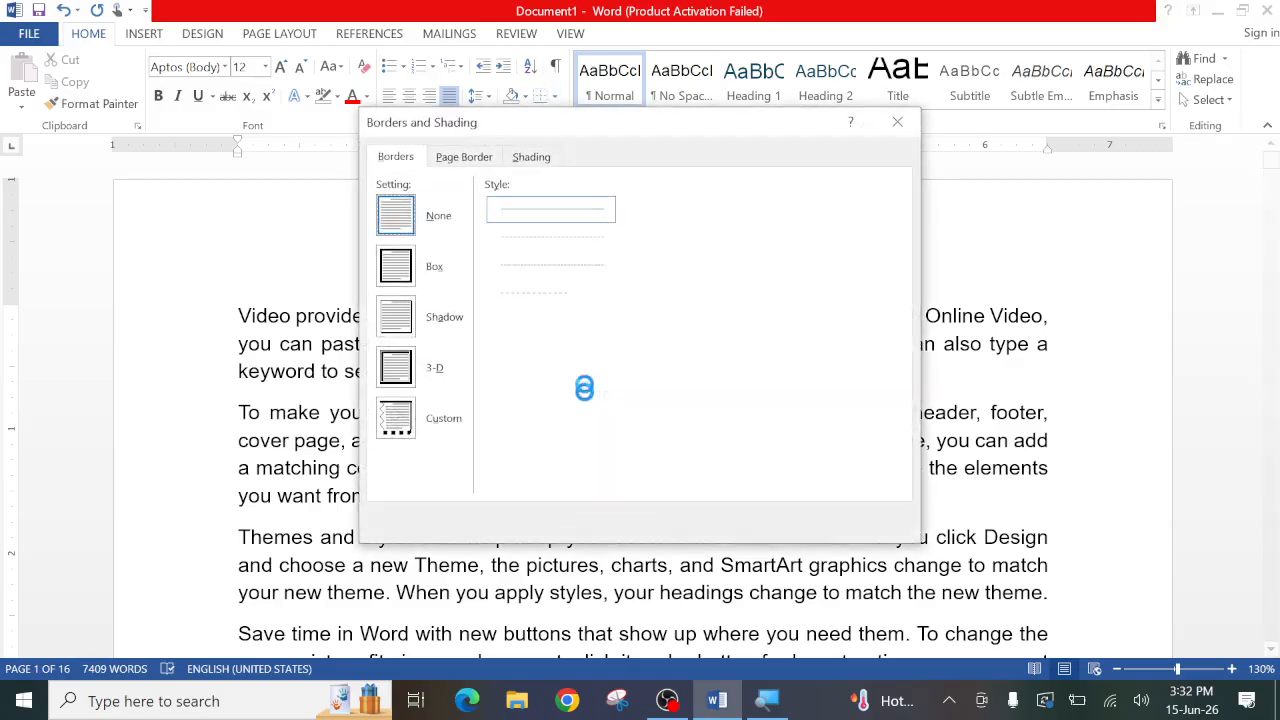
pyautogui.click(531, 156)
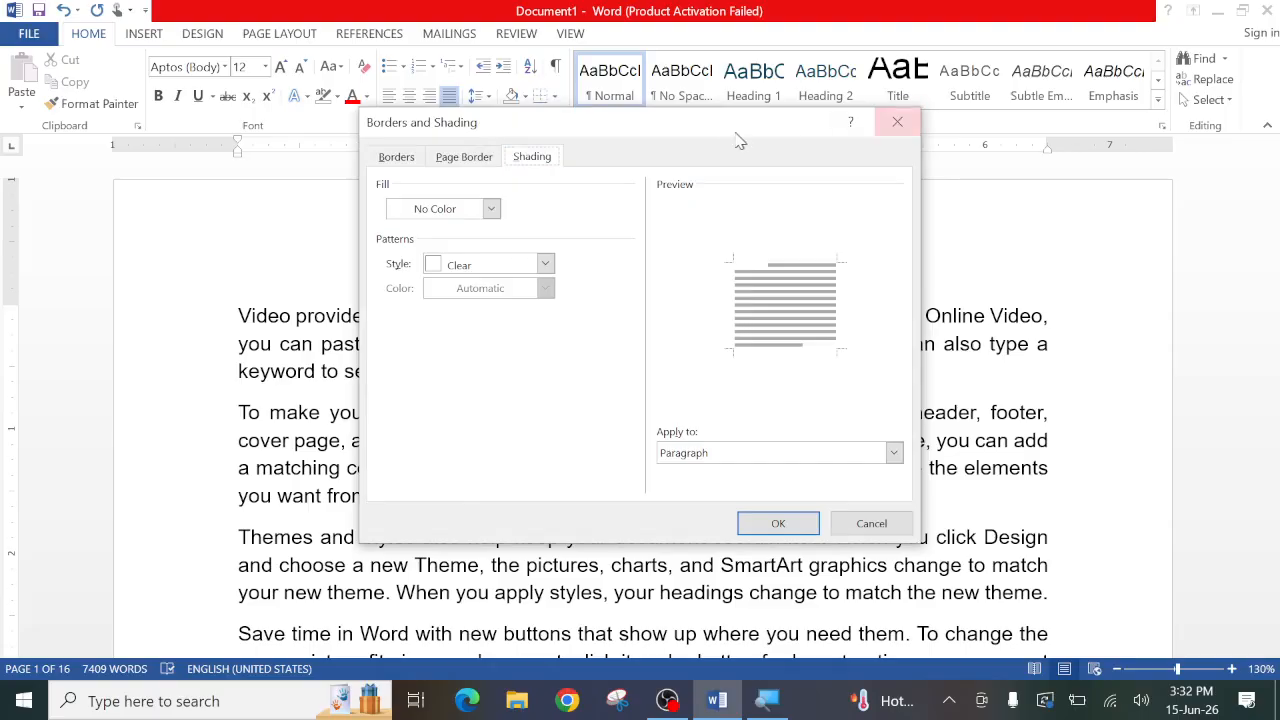
pyautogui.moveTo(740, 134)
pyautogui.mouseDown()
pyautogui.moveTo(932, 207)
pyautogui.moveTo(1057, 206)
pyautogui.moveTo(668, 200)
pyautogui.mouseUp()
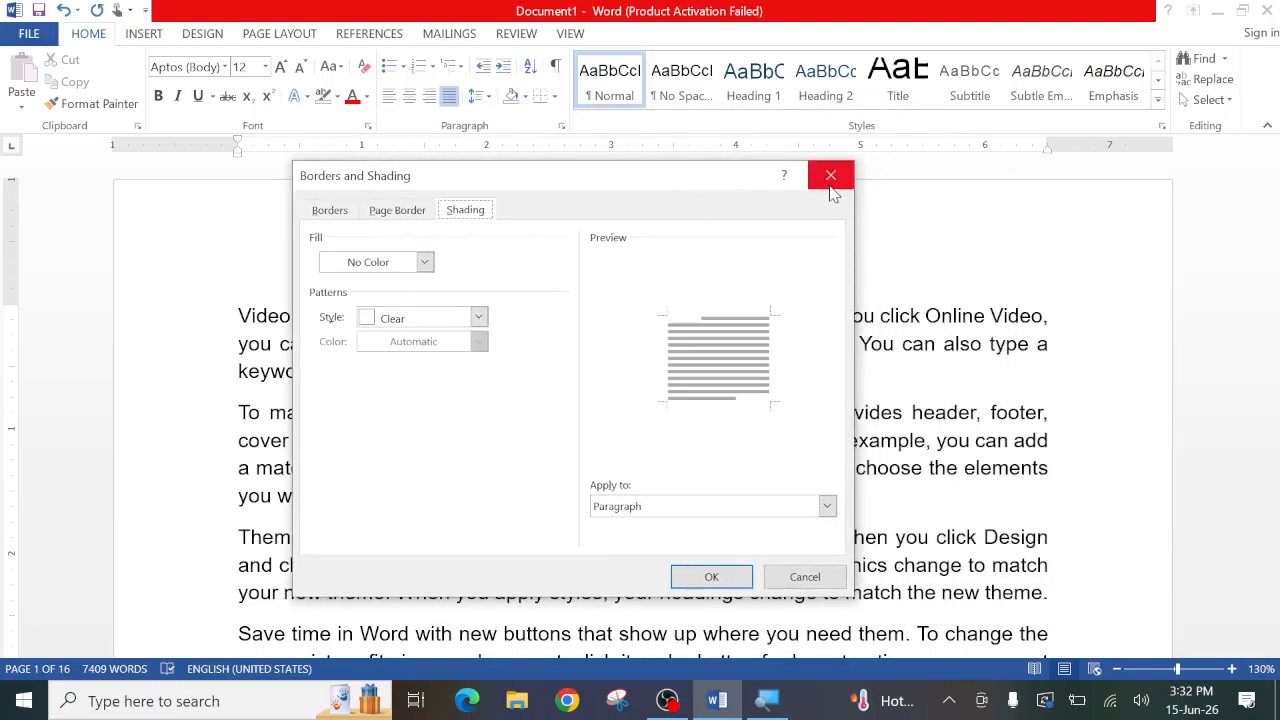
pyautogui.click(829, 174)
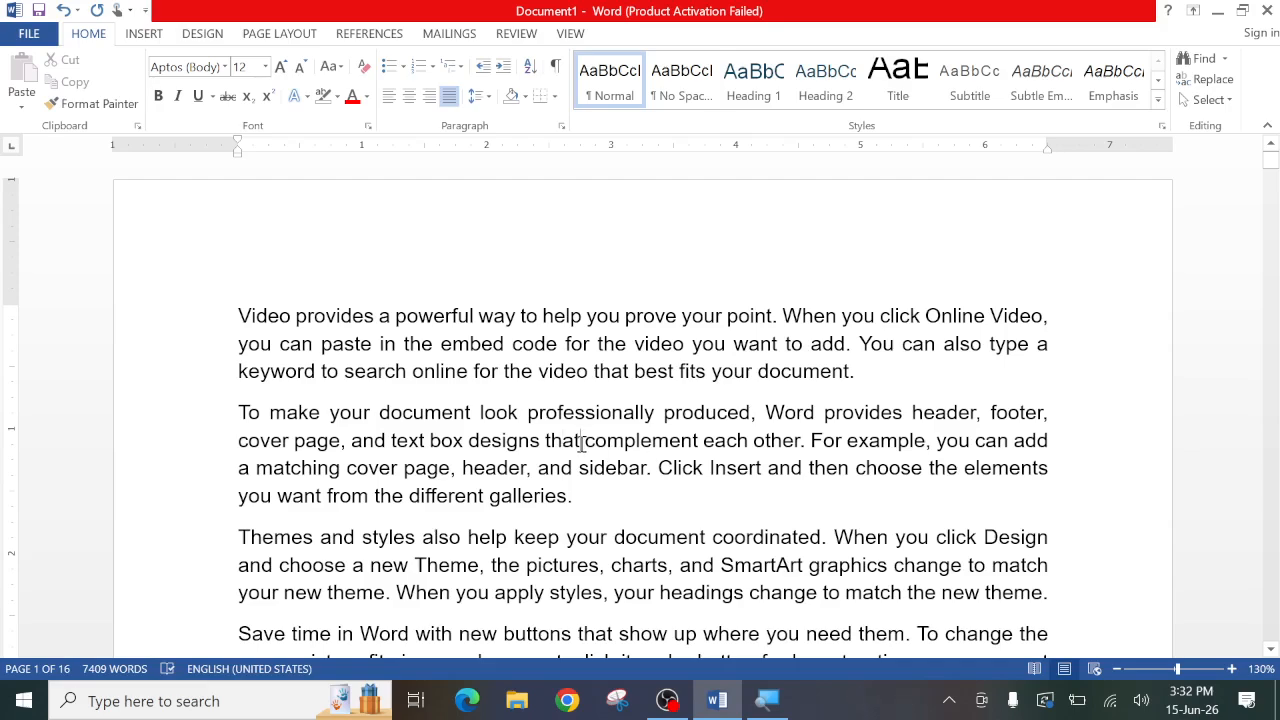
# - Apply standard Red fill shading to the whole second paragraph, beginning "To make your document look professionally produced"
pyautogui.click(554, 96)
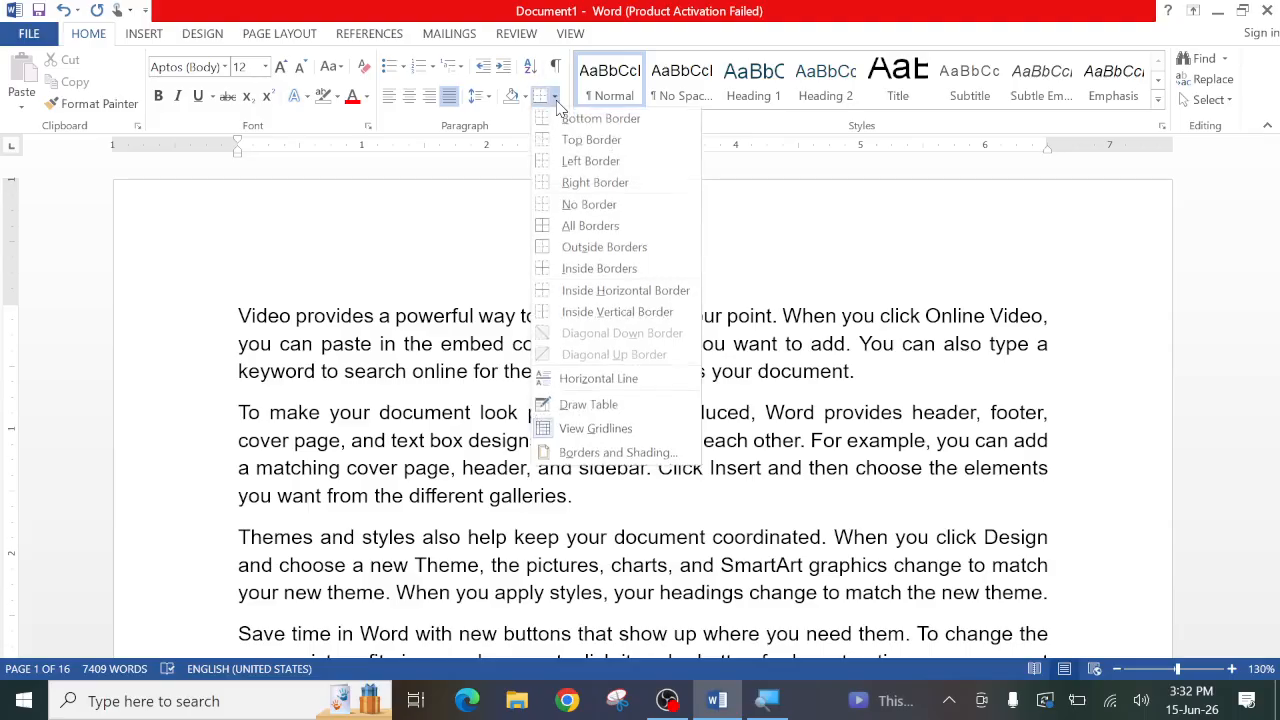
pyautogui.click(600, 452)
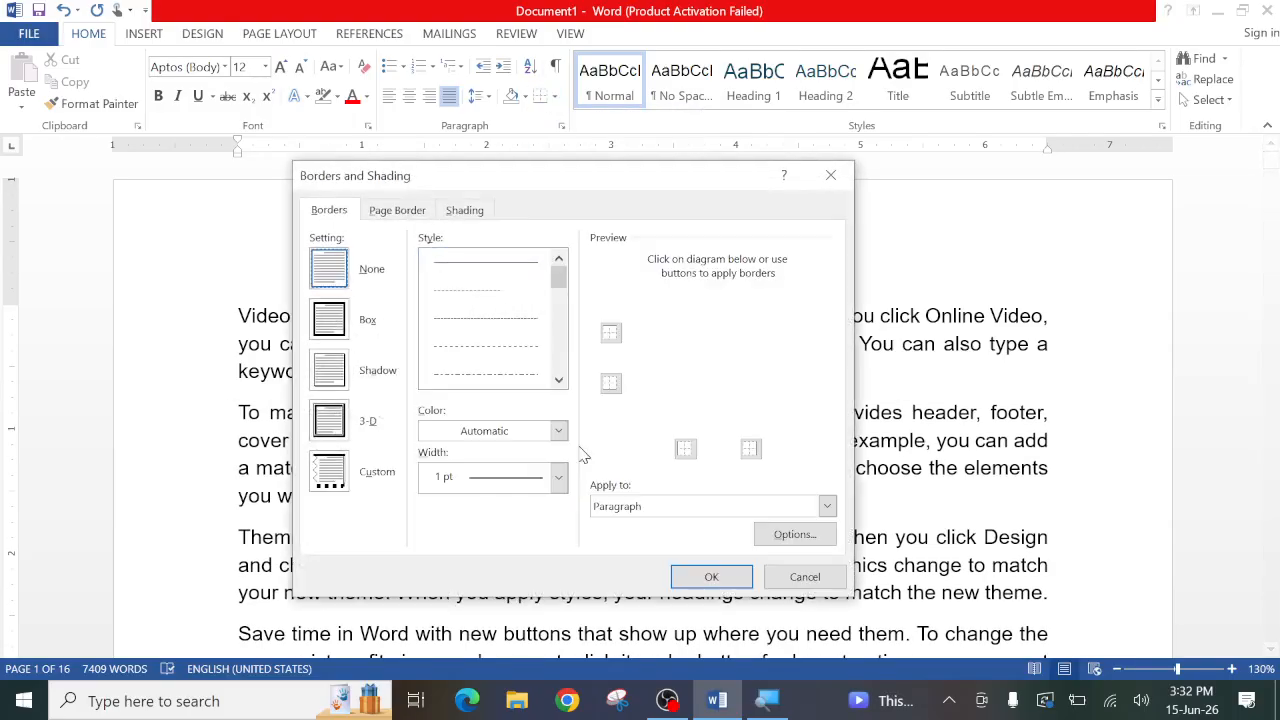
pyautogui.click(465, 211)
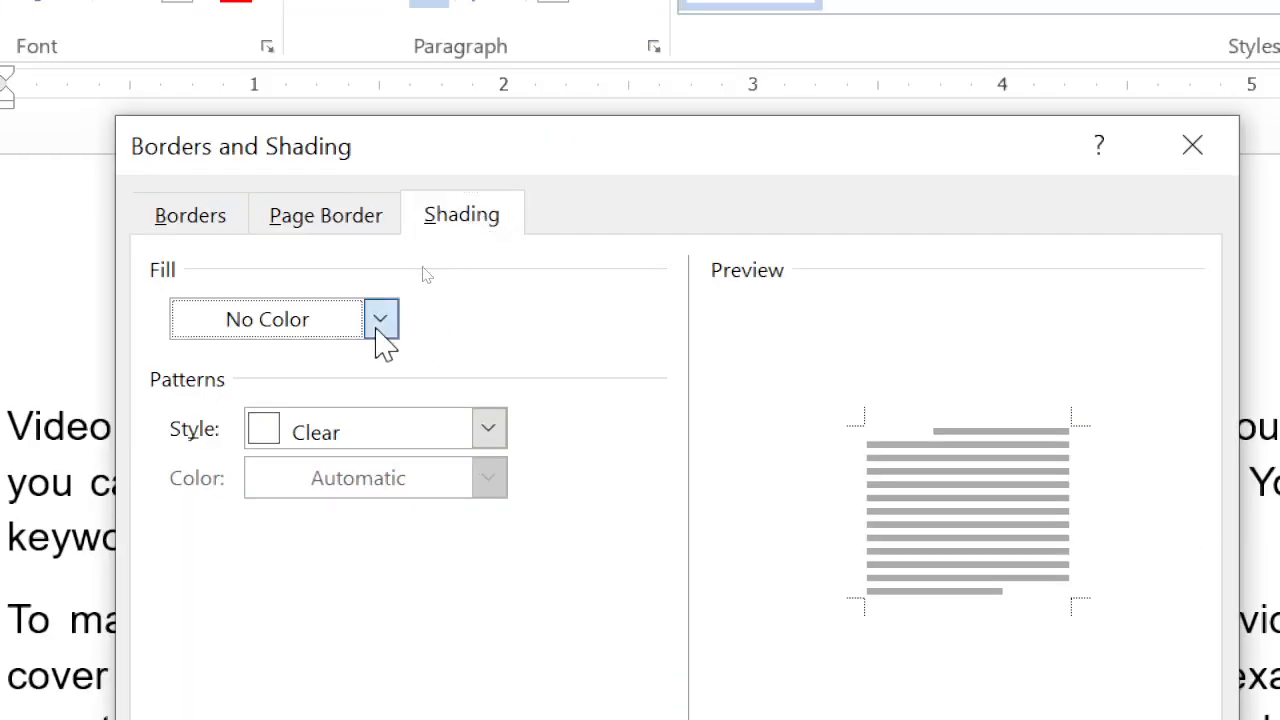
pyautogui.click(381, 320)
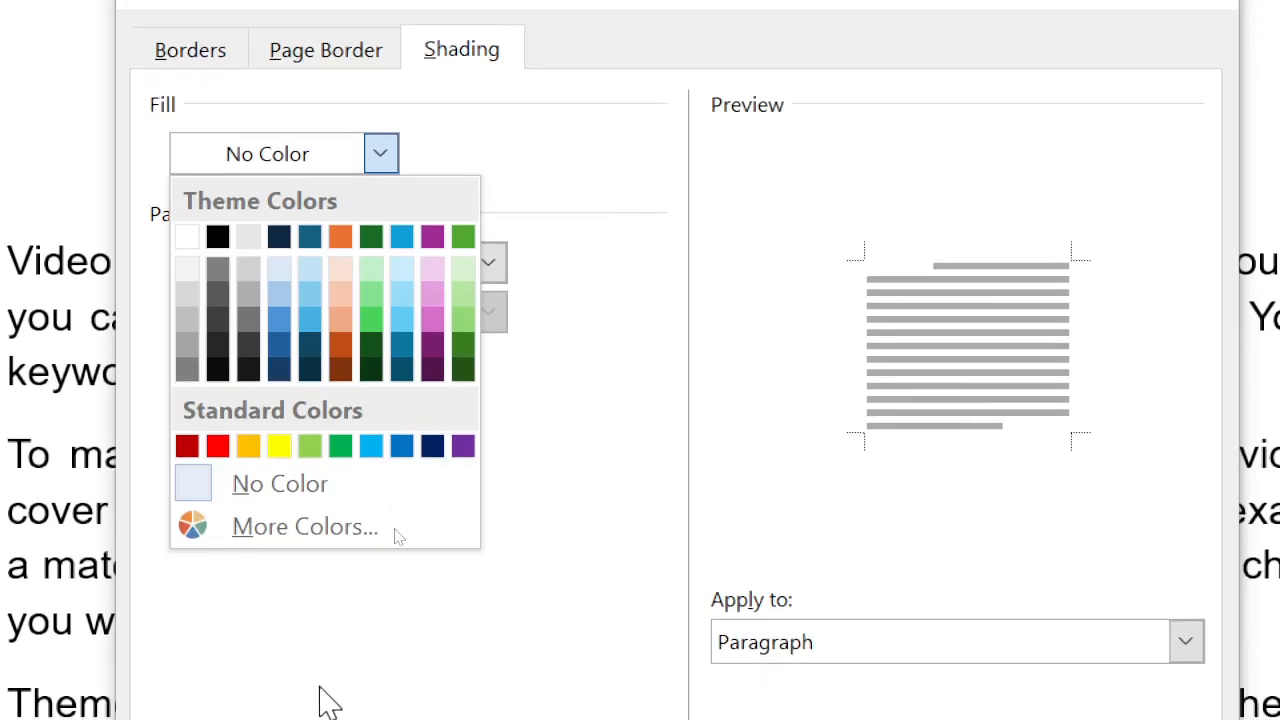
pyautogui.click(217, 446)
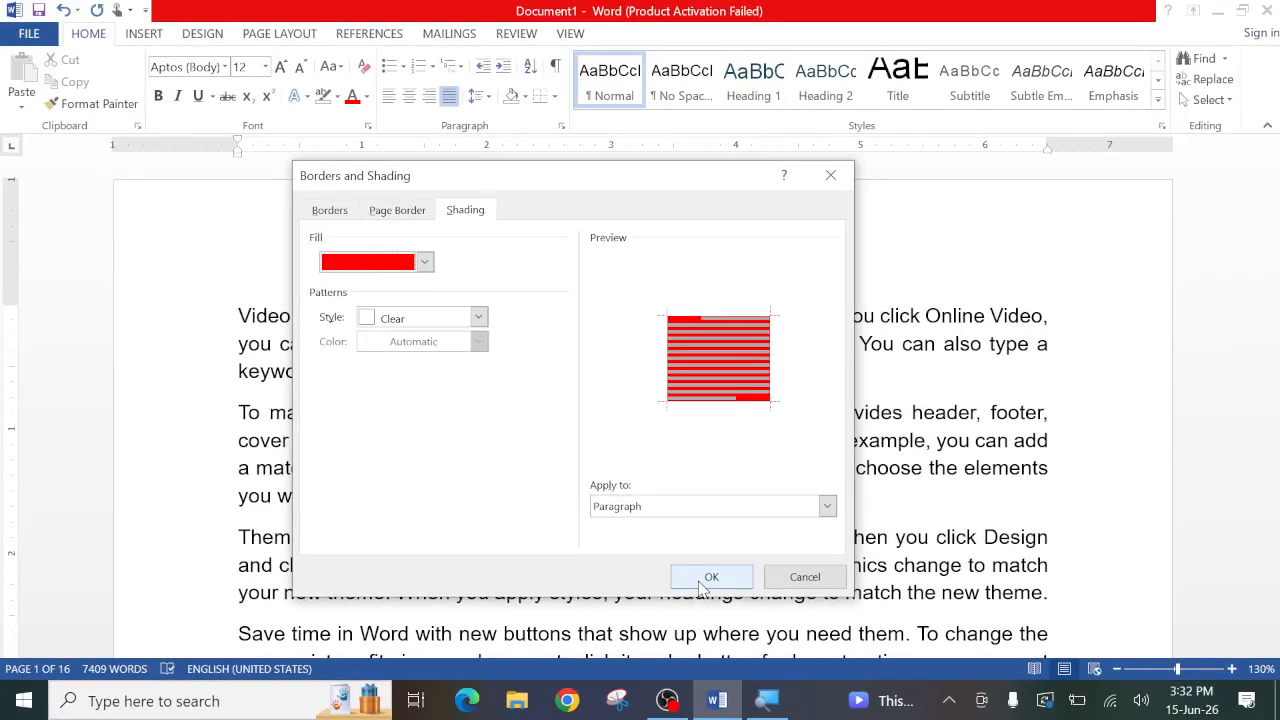
pyautogui.click(709, 577)
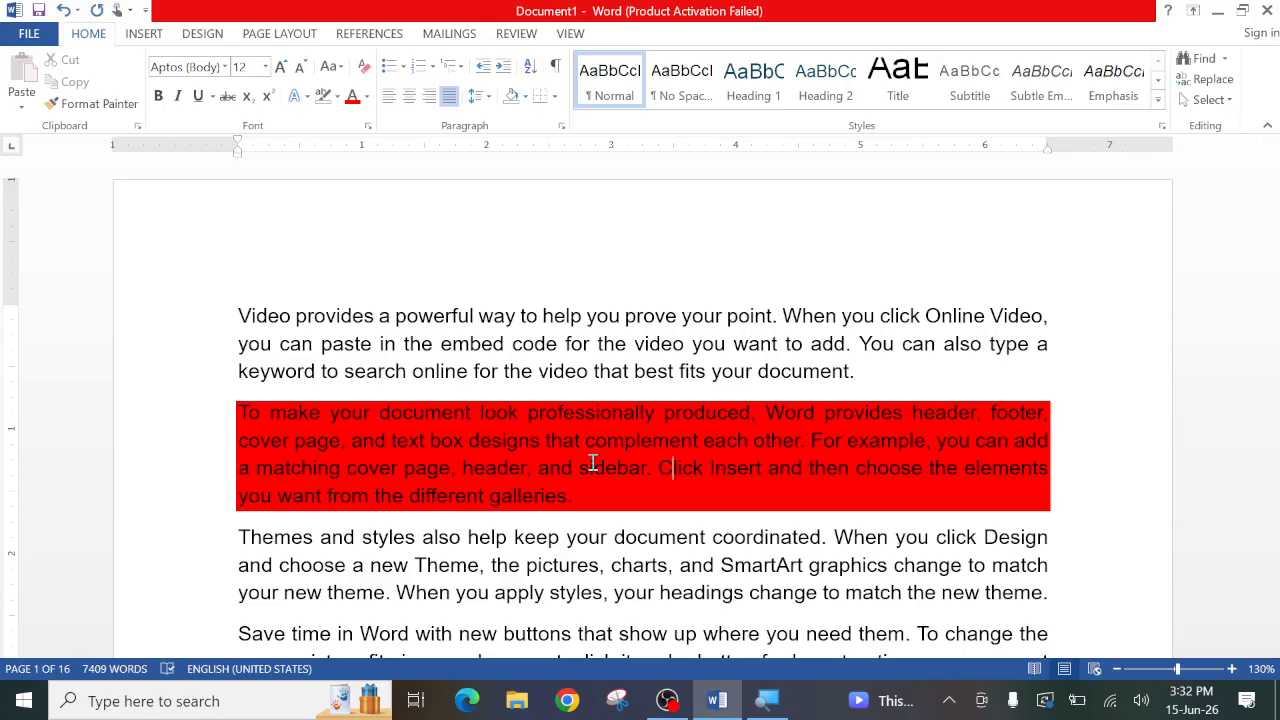
# - Shade only the text of the first two lines of the "Save time in Word" paragraph with a light green theme fill
pyautogui.scroll(-3, 592, 465)
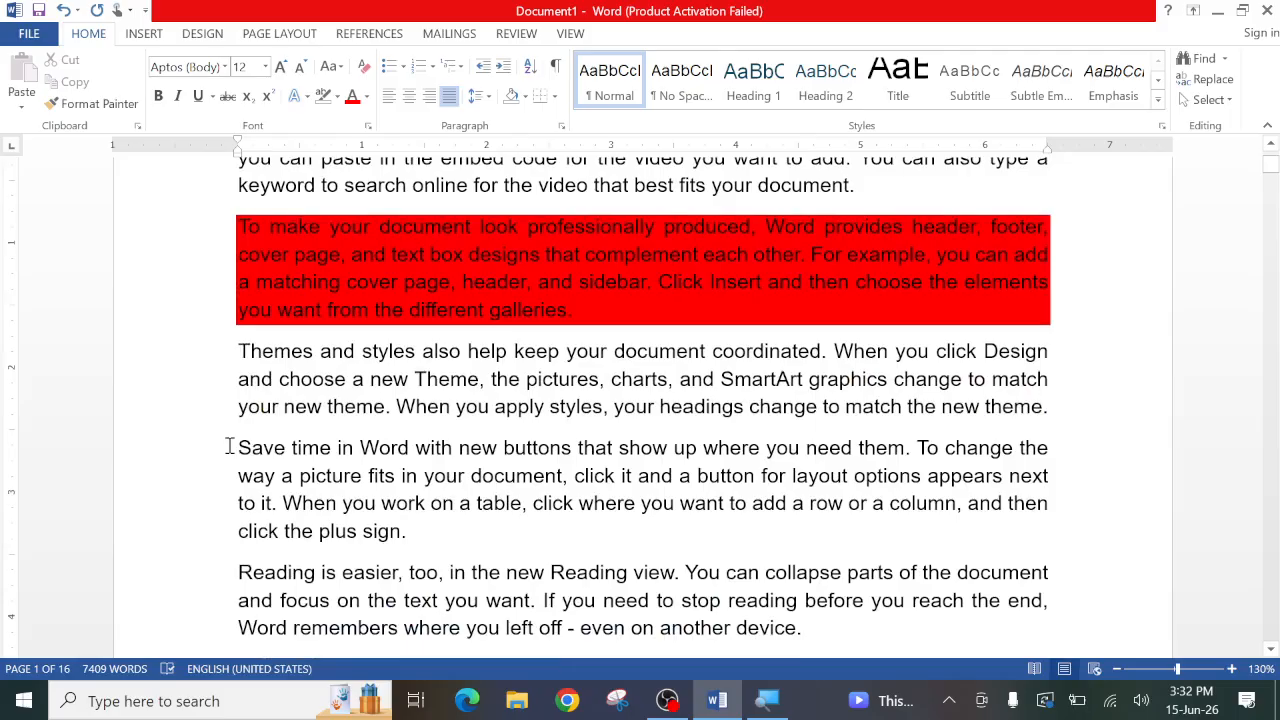
pyautogui.moveTo(232, 447); pyautogui.dragTo(1046, 475)
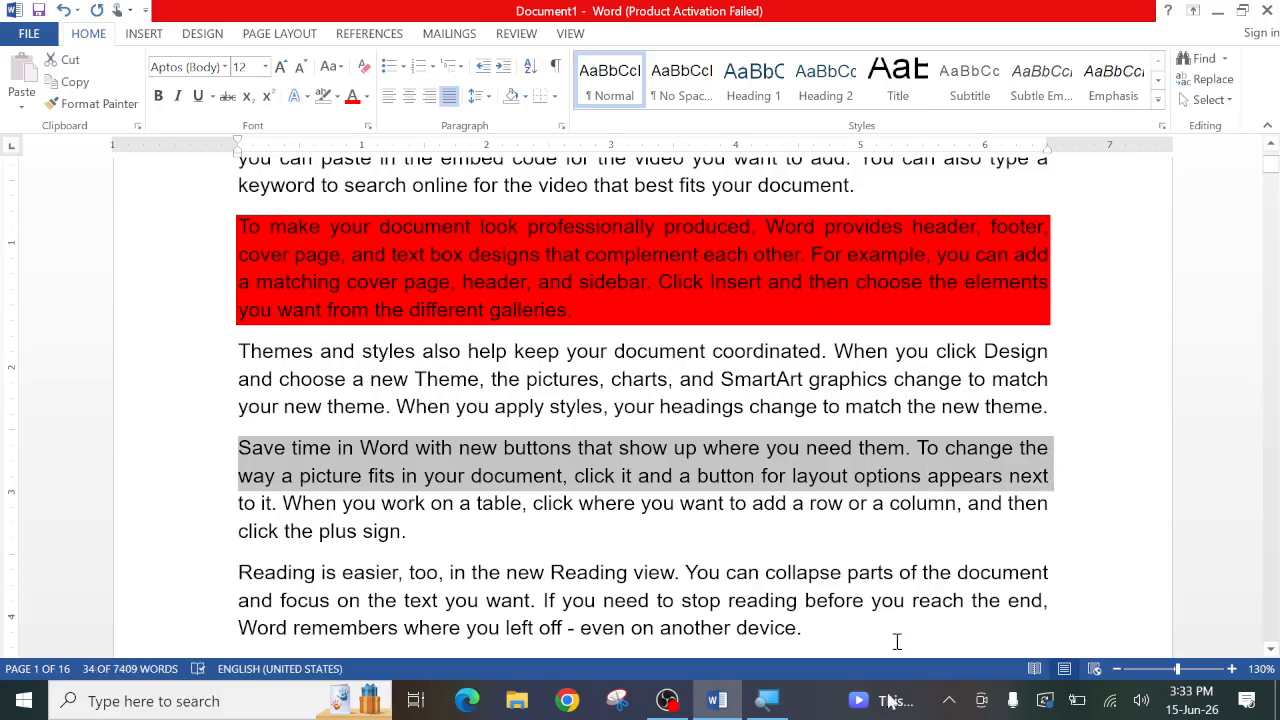
pyautogui.click(554, 96)
pyautogui.click(585, 449)
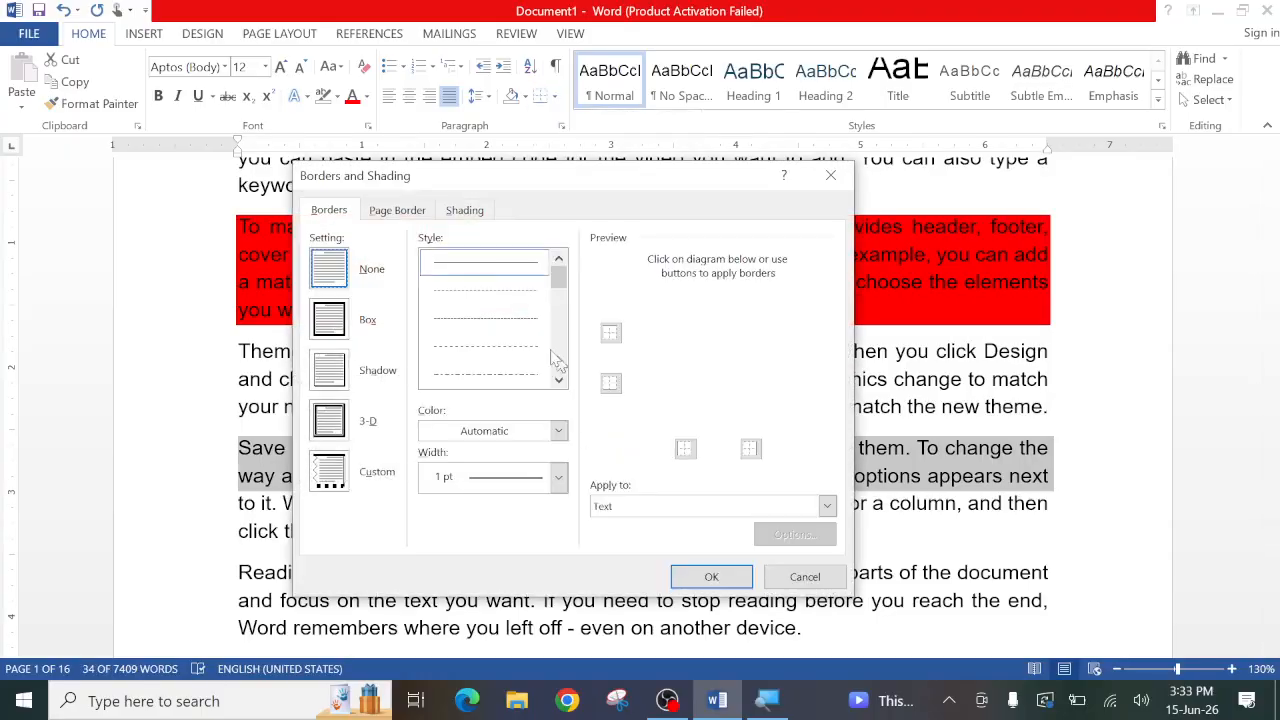
pyautogui.click(465, 210)
pyautogui.click(424, 262)
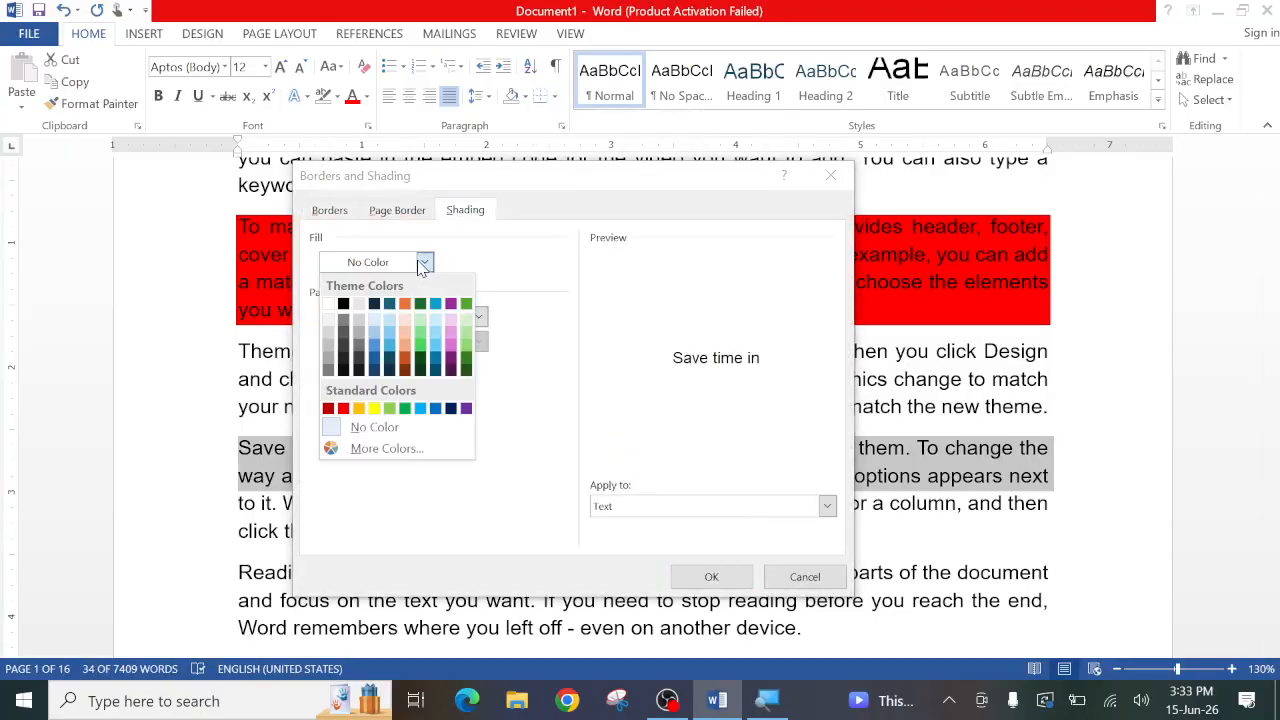
pyautogui.click(466, 350)
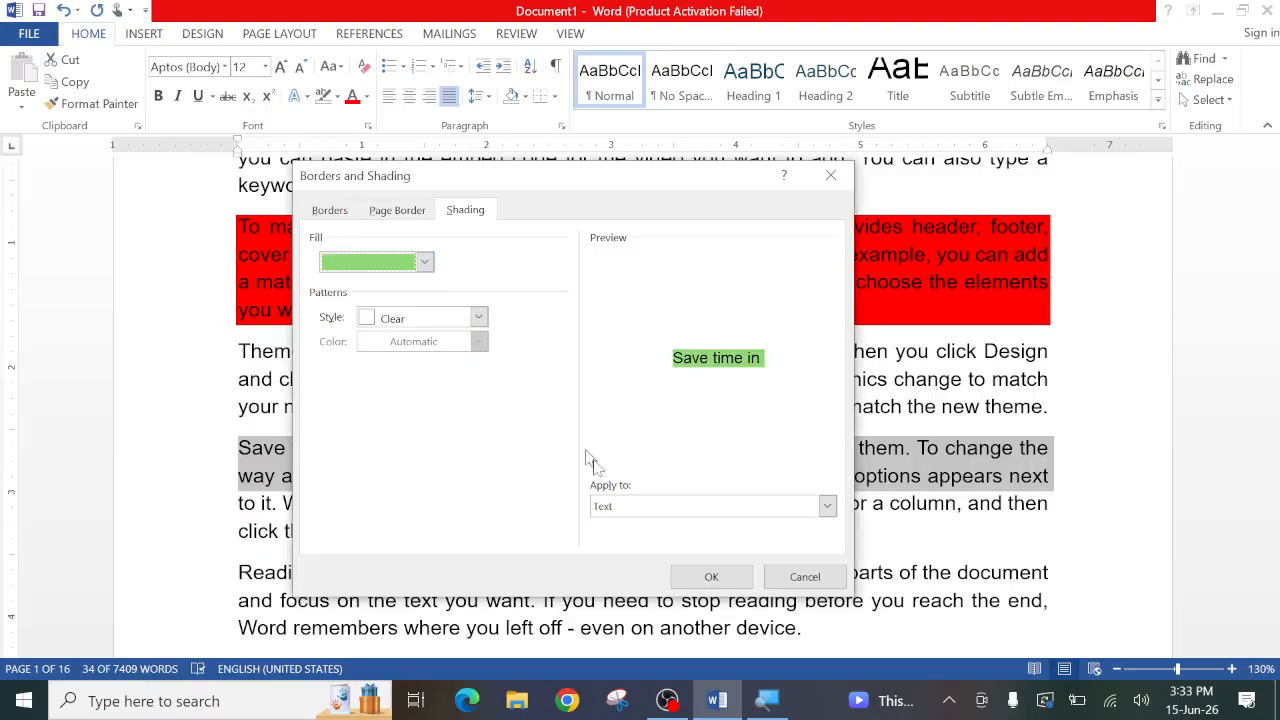
pyautogui.click(710, 577)
pyautogui.click(710, 515)
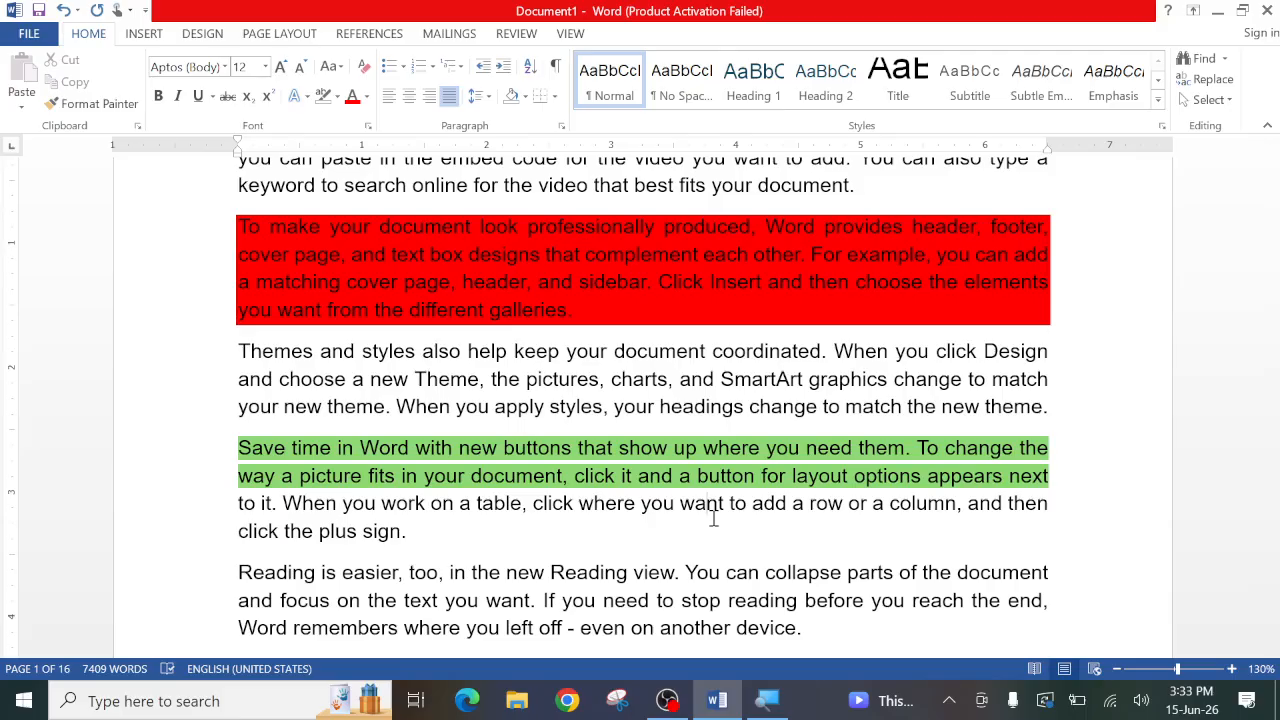
# - Apply the Dk Dwn Diagonal shading pattern to the whole paragraph beginning "Reading is easier, too"
pyautogui.scroll(-2, 560, 543)
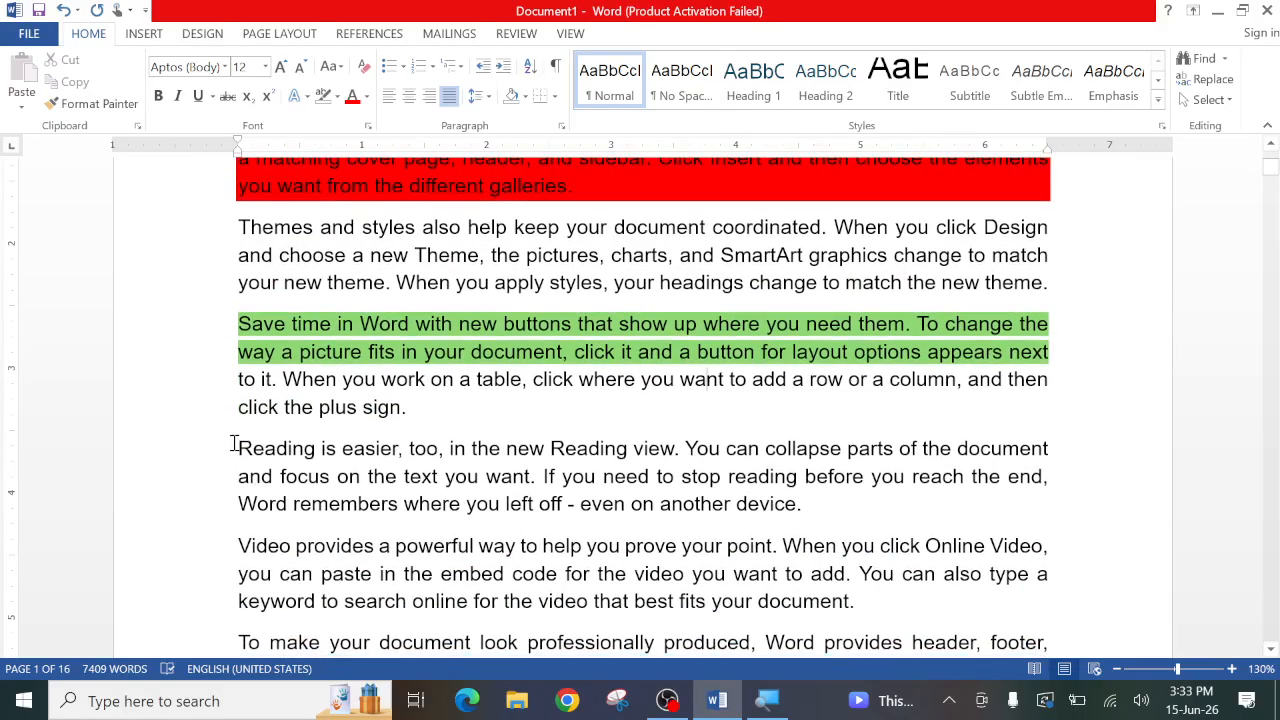
pyautogui.moveTo(234, 444); pyautogui.dragTo(658, 496)
pyautogui.click(602, 476)
pyautogui.click(555, 96)
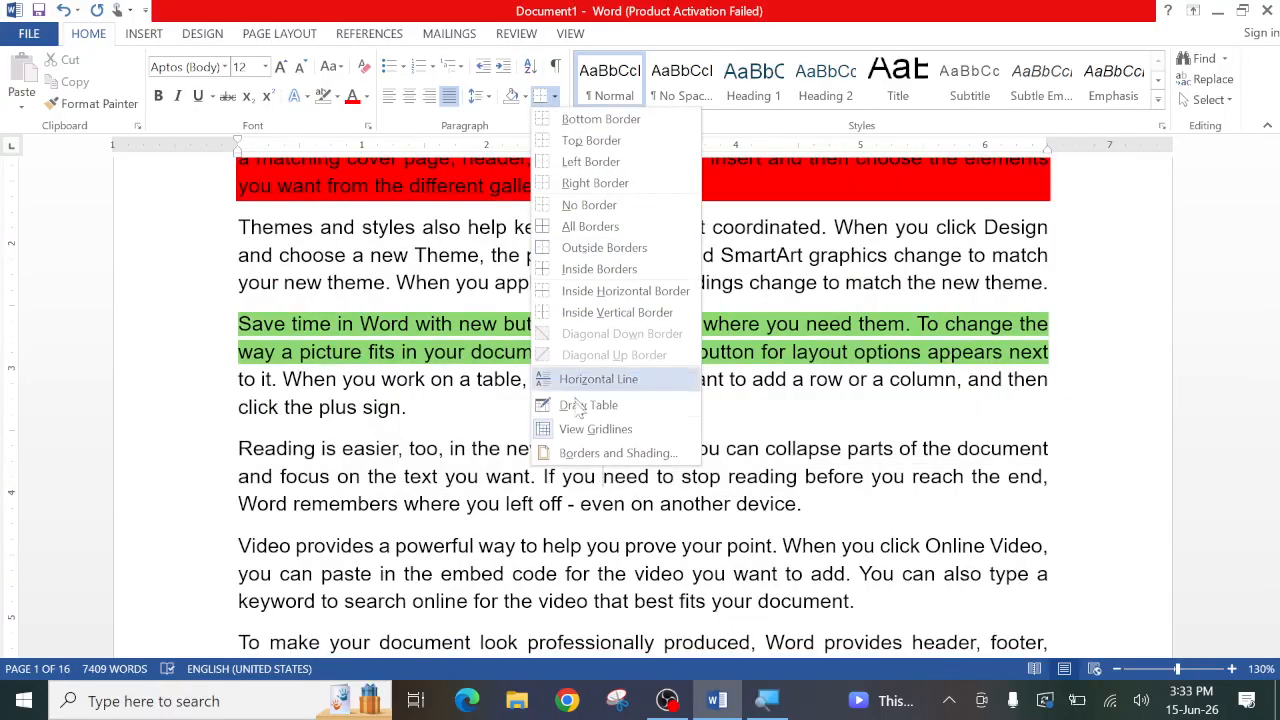
pyautogui.click(577, 455)
pyautogui.click(463, 212)
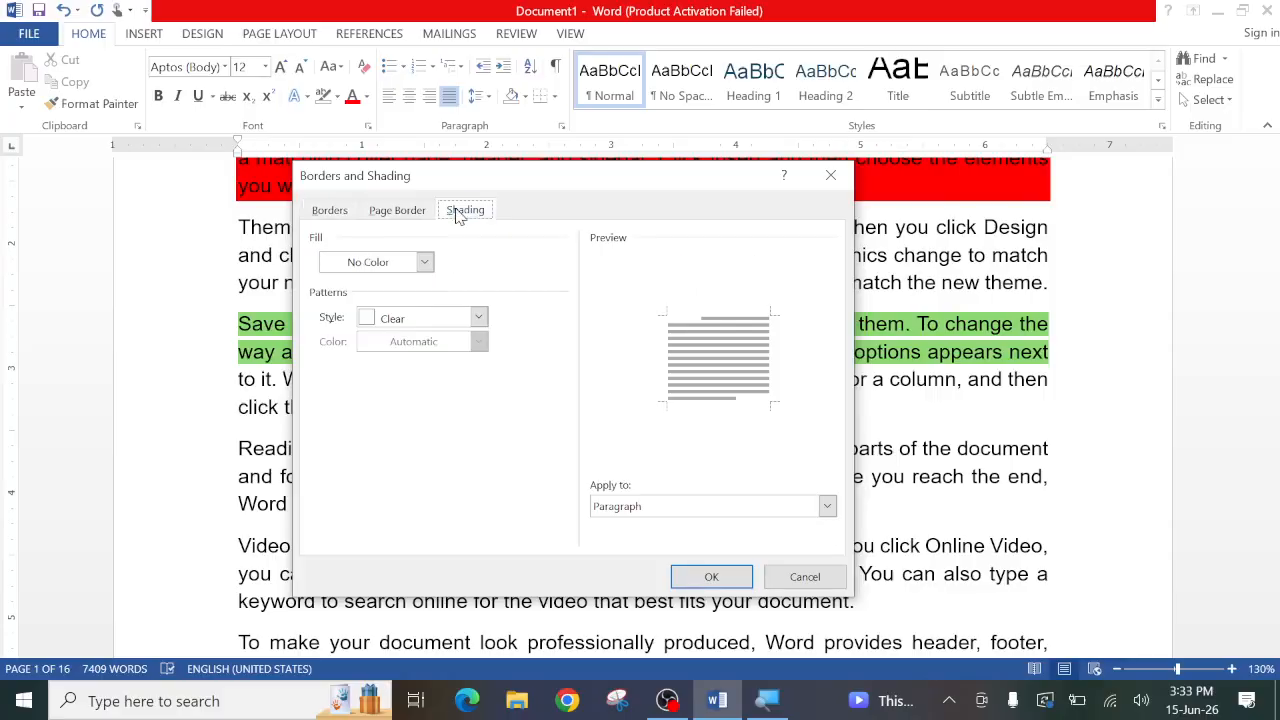
pyautogui.click(479, 318)
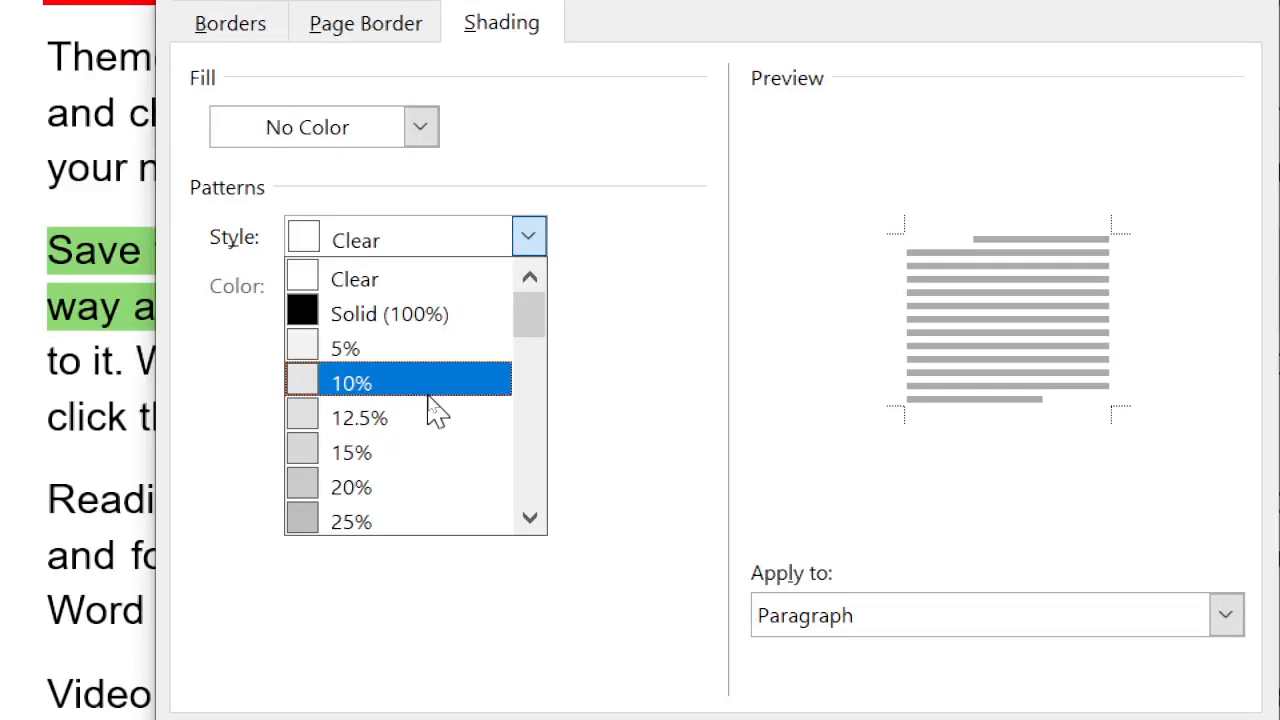
pyautogui.scroll(-3, 425, 430)
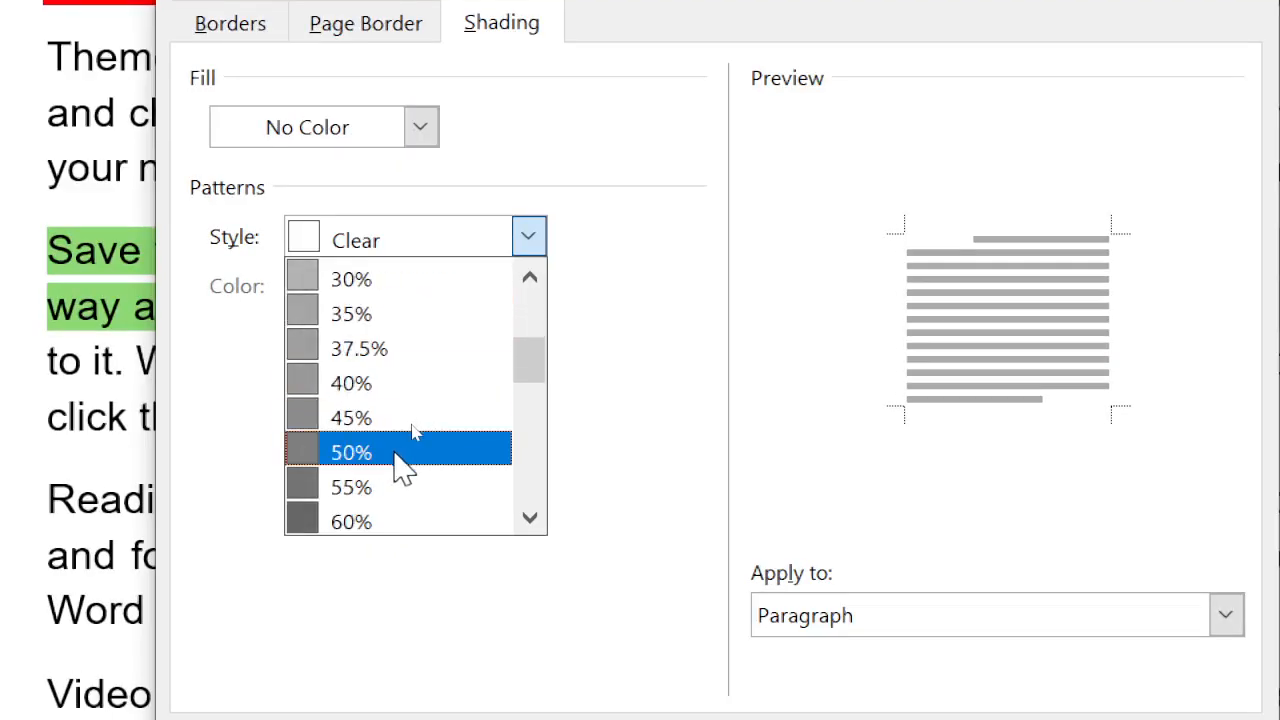
pyautogui.scroll(-5, 398, 458)
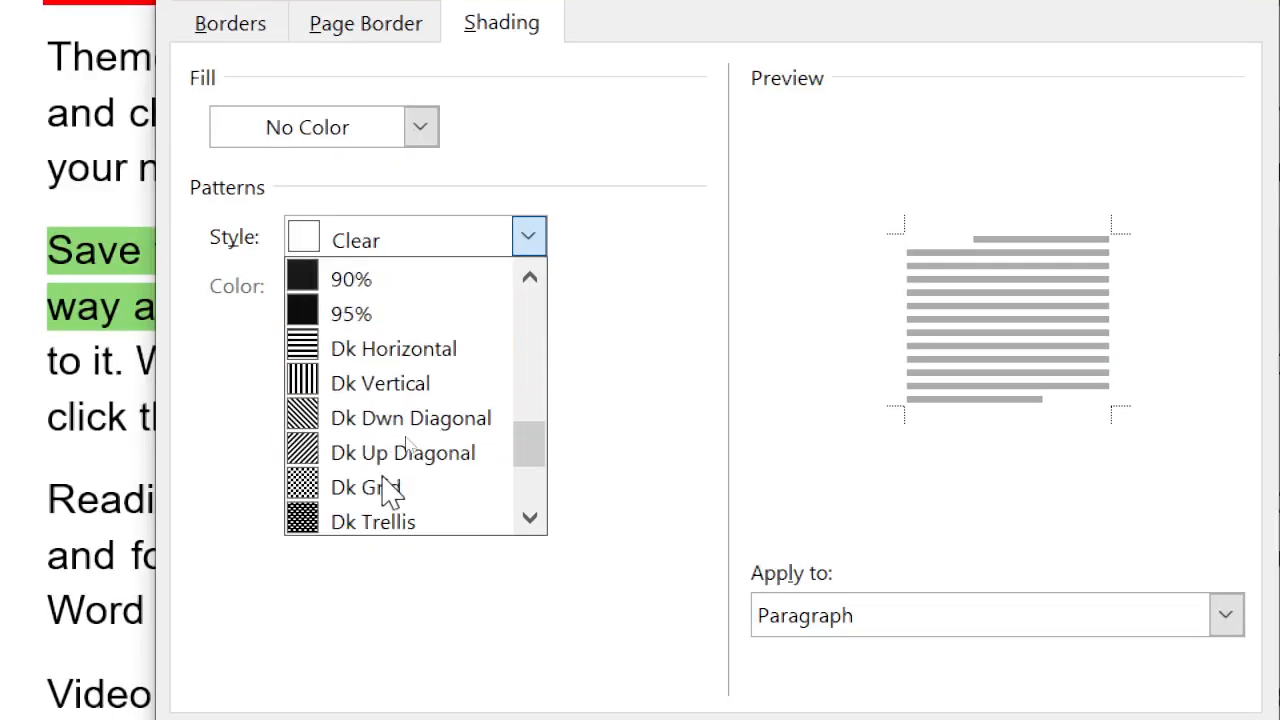
pyautogui.click(366, 416)
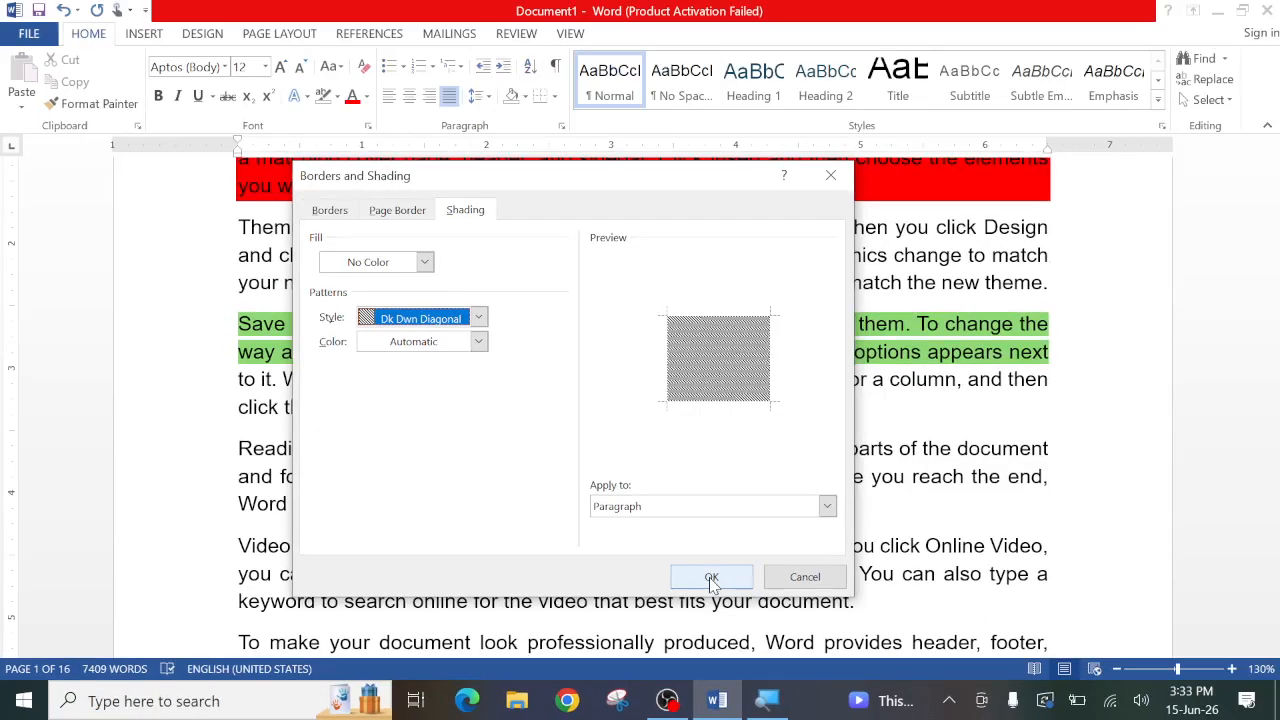
pyautogui.click(997, 560)
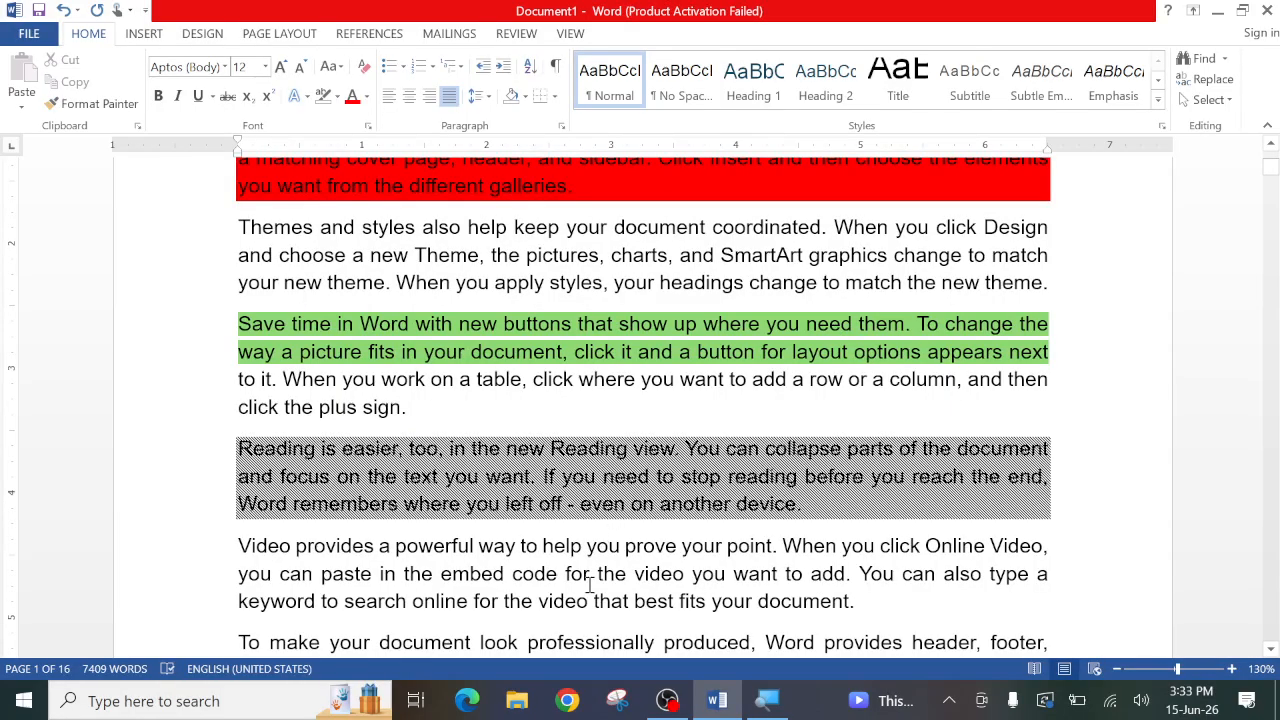
# - Change the shading pattern of the "Reading is easier, too" paragraph to Lt Vertical with standard Yellow as the pattern color
pyautogui.click(554, 96)
pyautogui.click(578, 454)
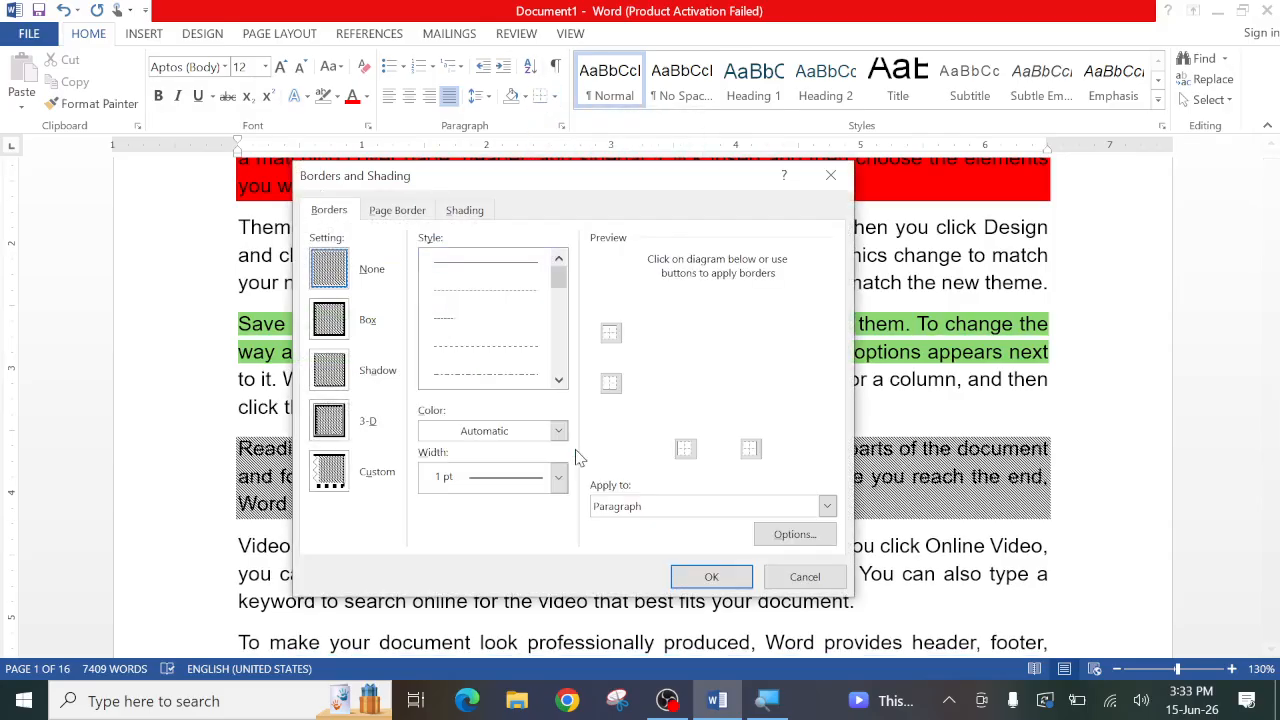
pyautogui.click(467, 212)
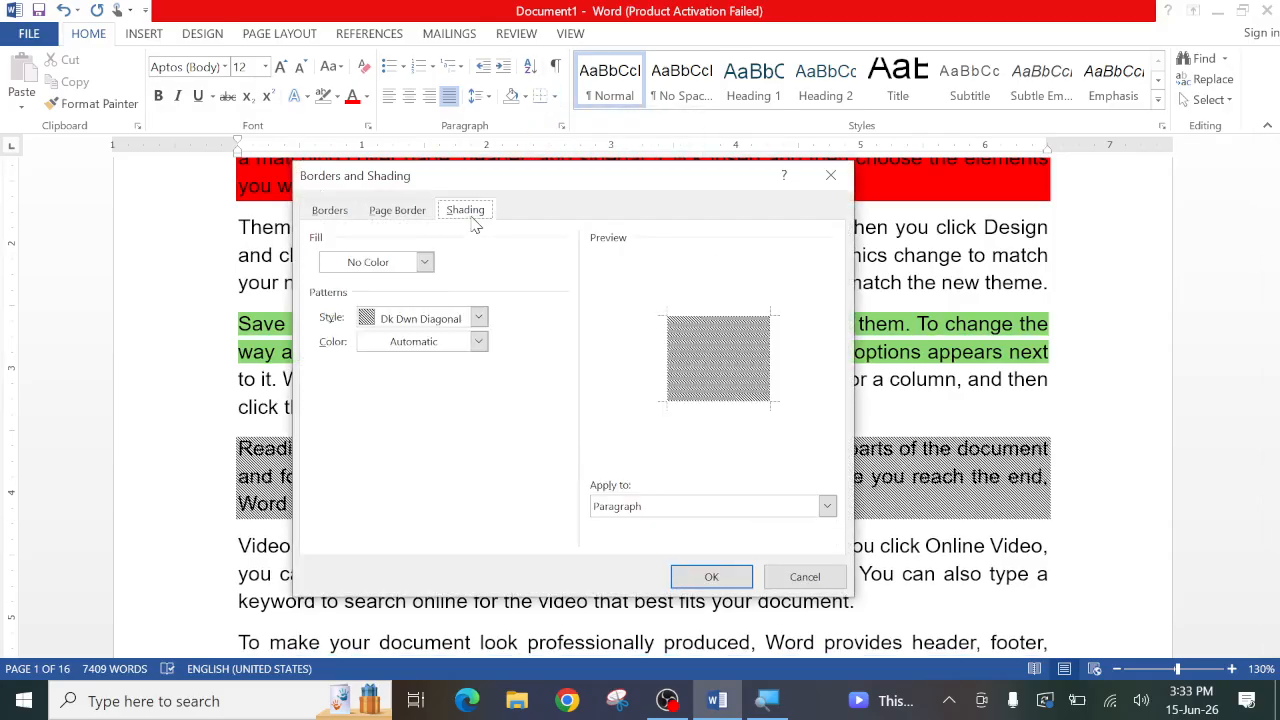
pyautogui.click(479, 318)
pyautogui.scroll(-2, 409, 425)
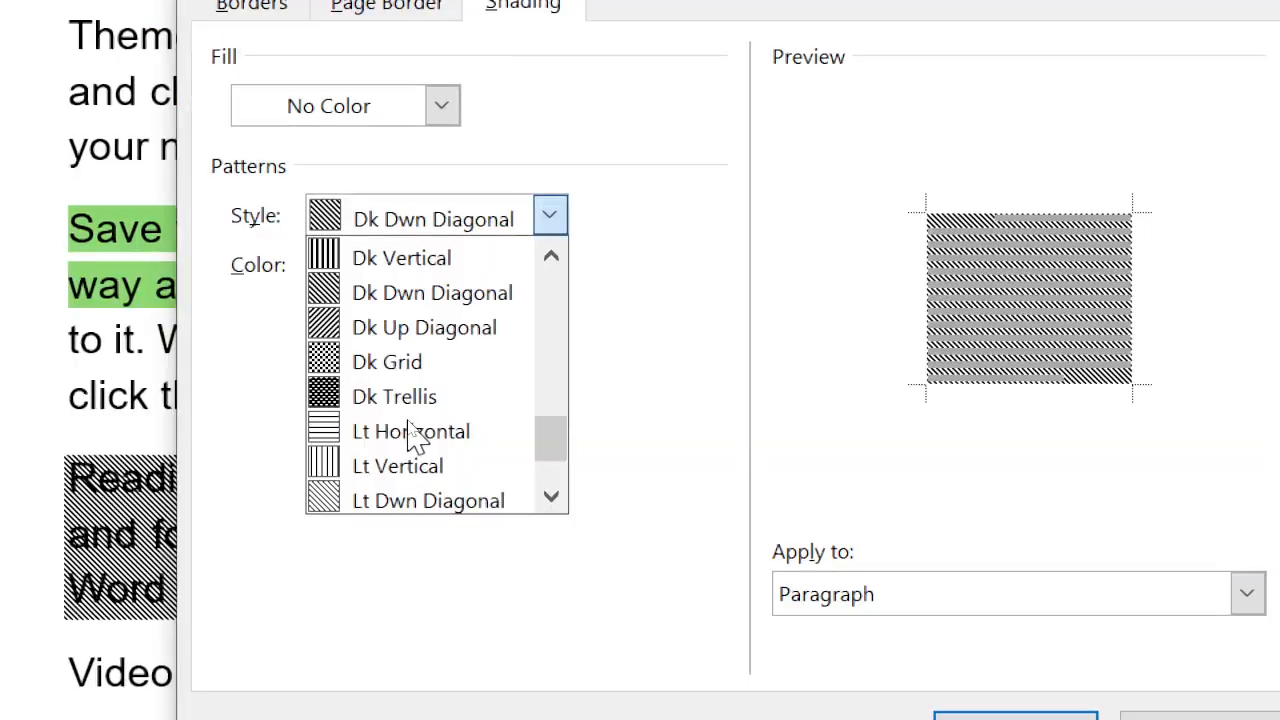
pyautogui.scroll(-3, 409, 428)
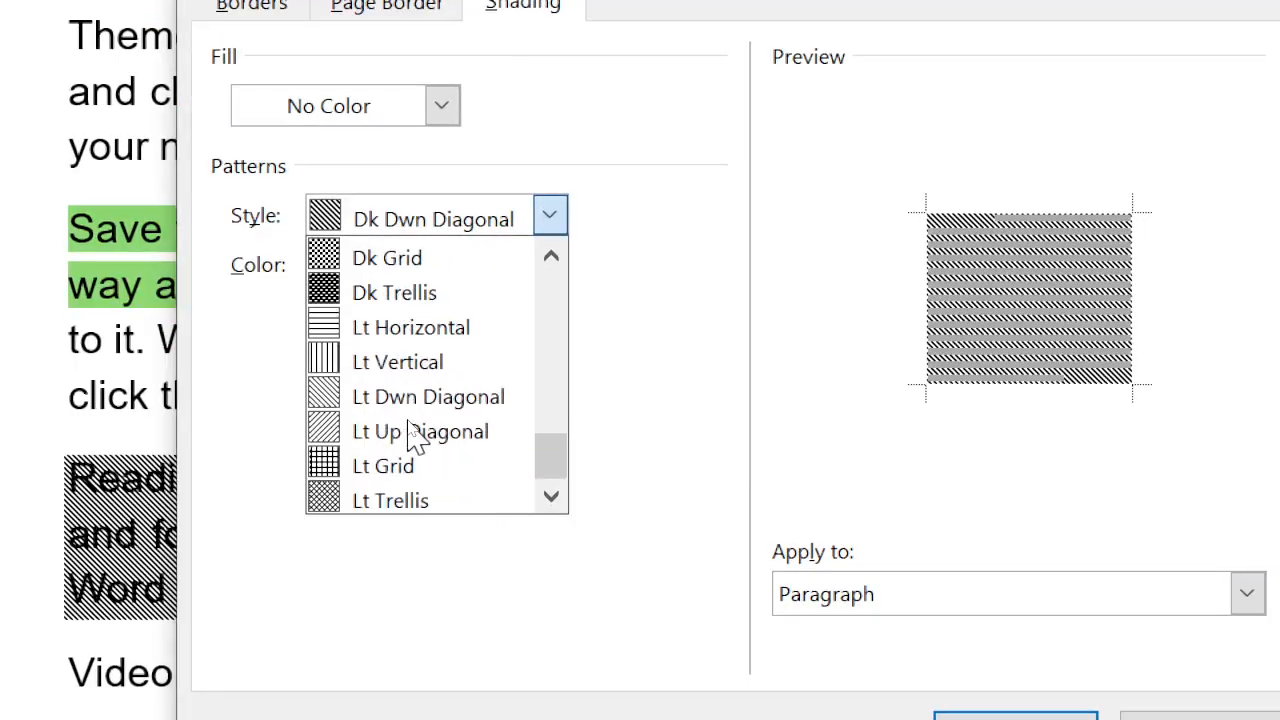
pyautogui.click(343, 363)
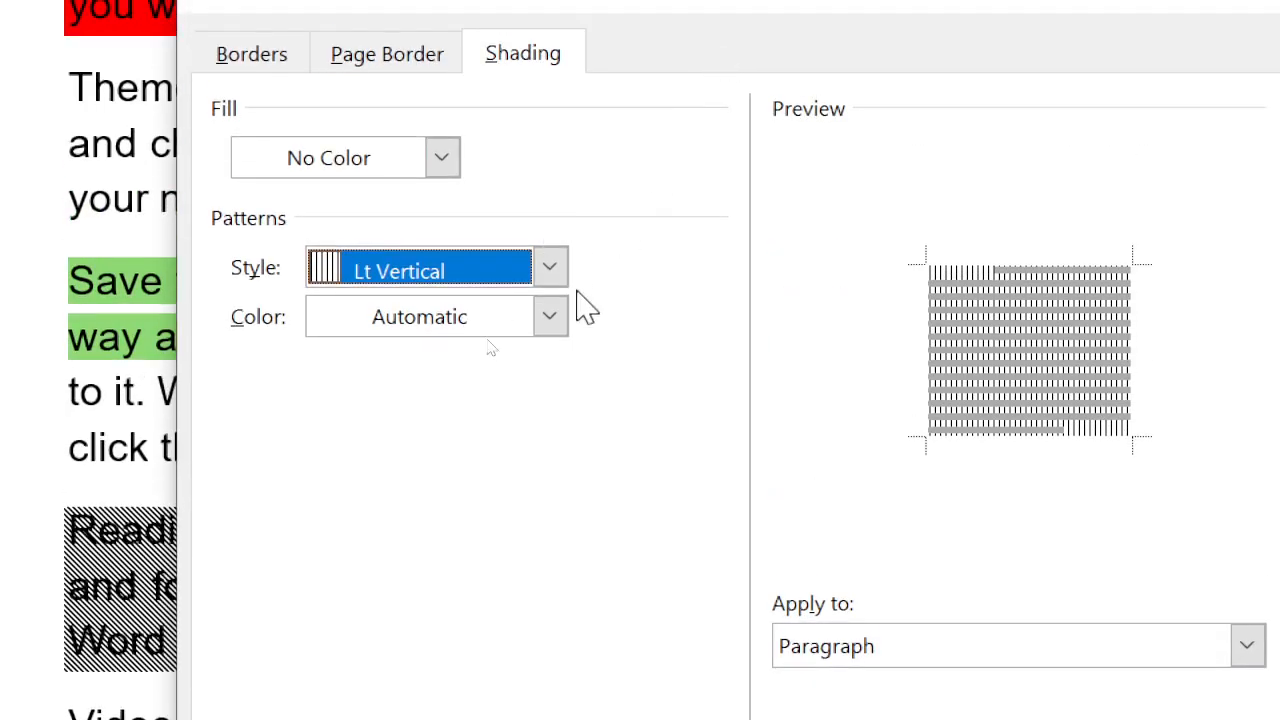
pyautogui.click(556, 333)
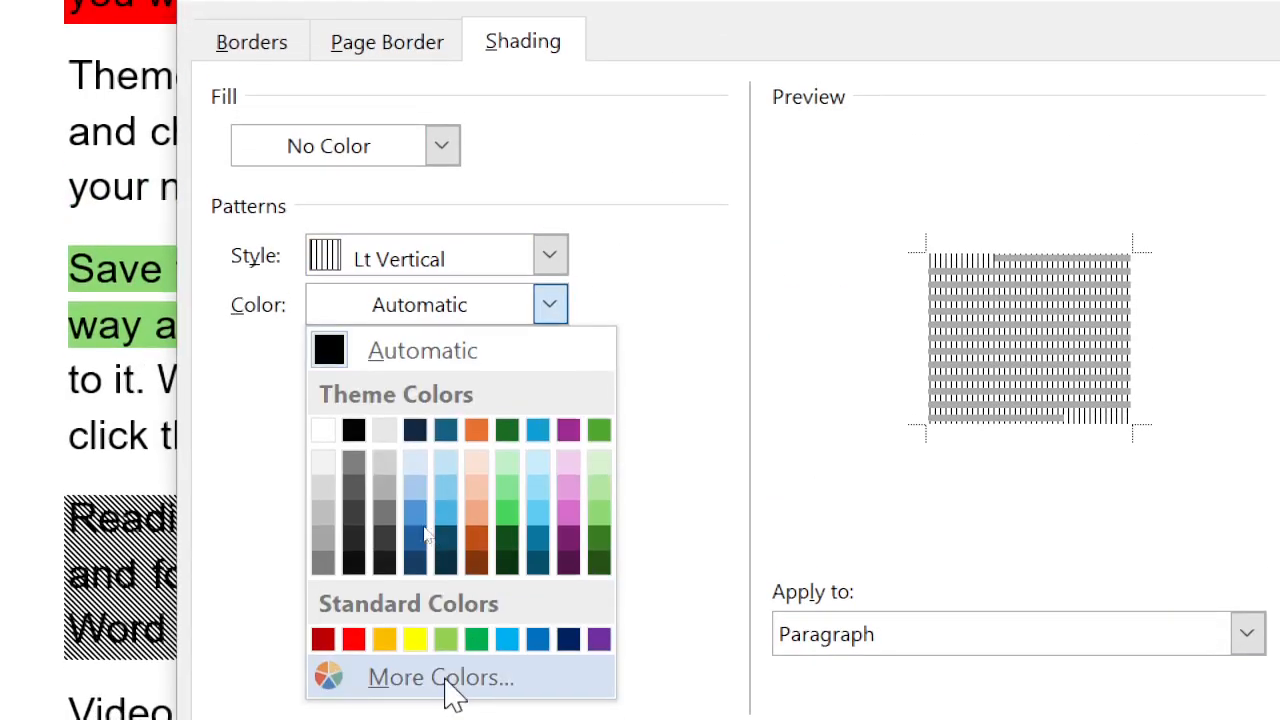
pyautogui.click(416, 640)
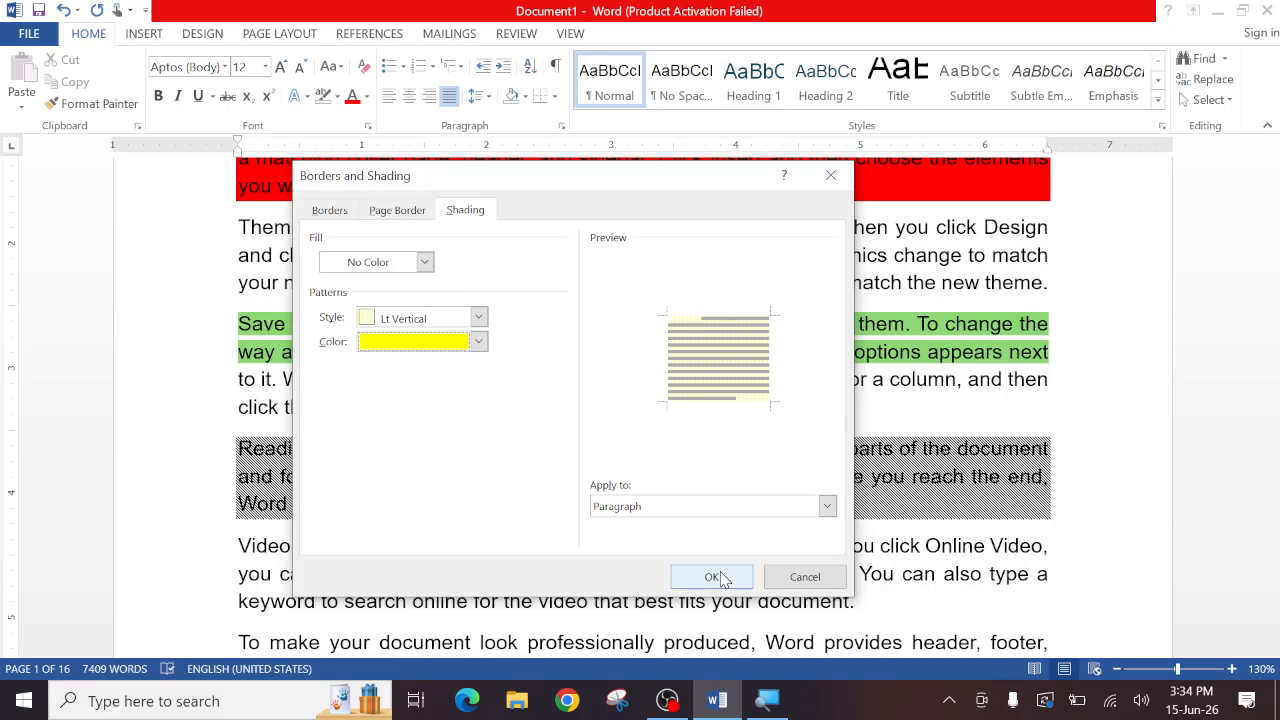
pyautogui.click(745, 625)
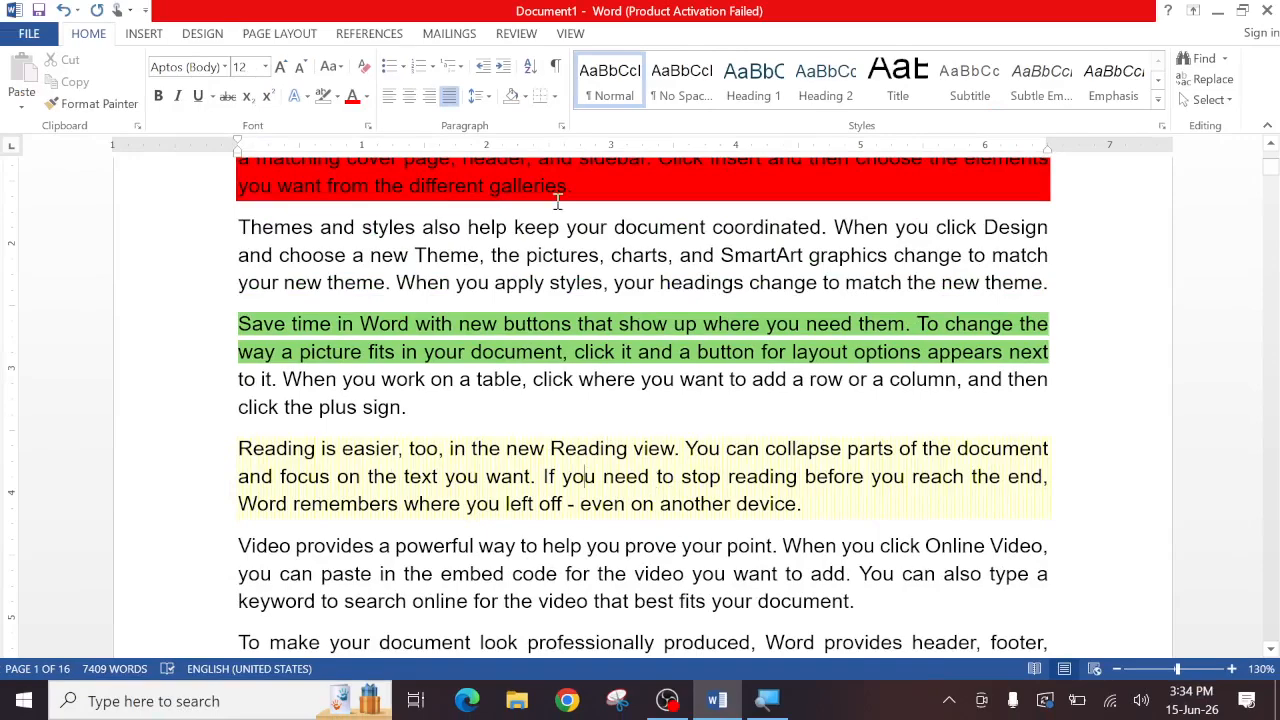
# - Remove the pattern from the "Reading is easier, too" paragraph by setting its shading pattern style to Clear
pyautogui.click(556, 97)
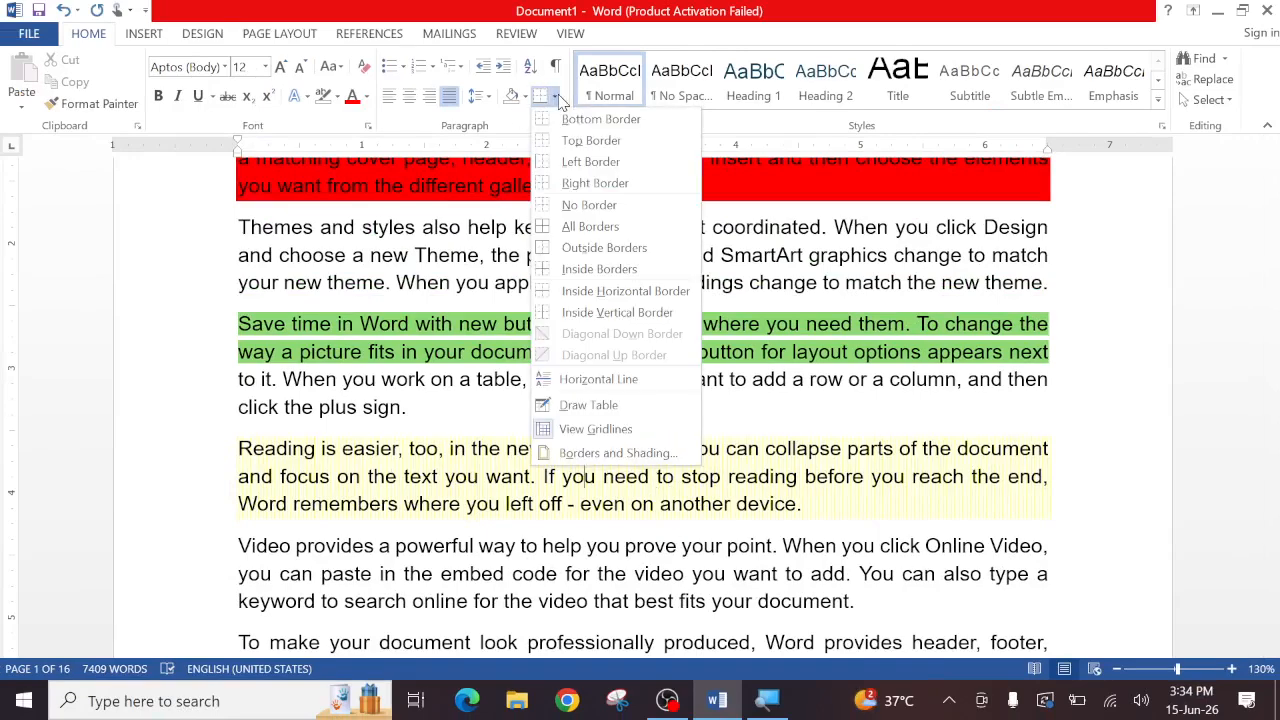
pyautogui.click(608, 457)
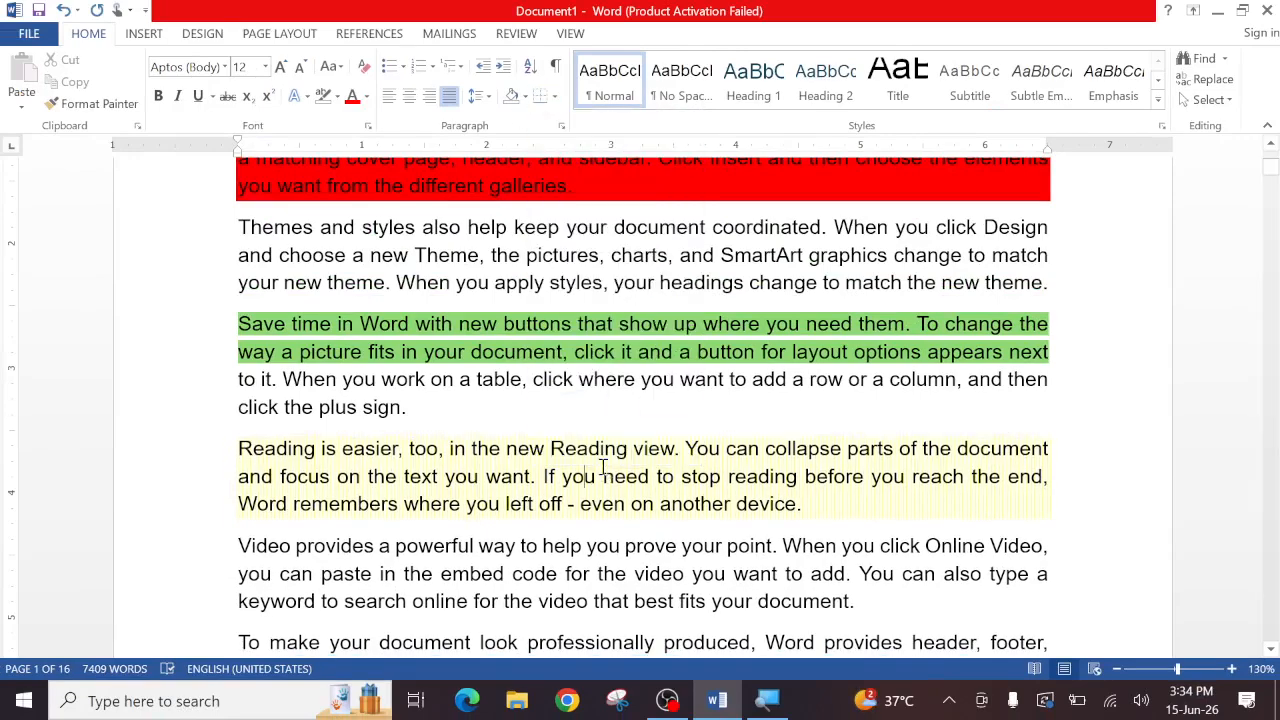
pyautogui.click(557, 99)
pyautogui.click(565, 451)
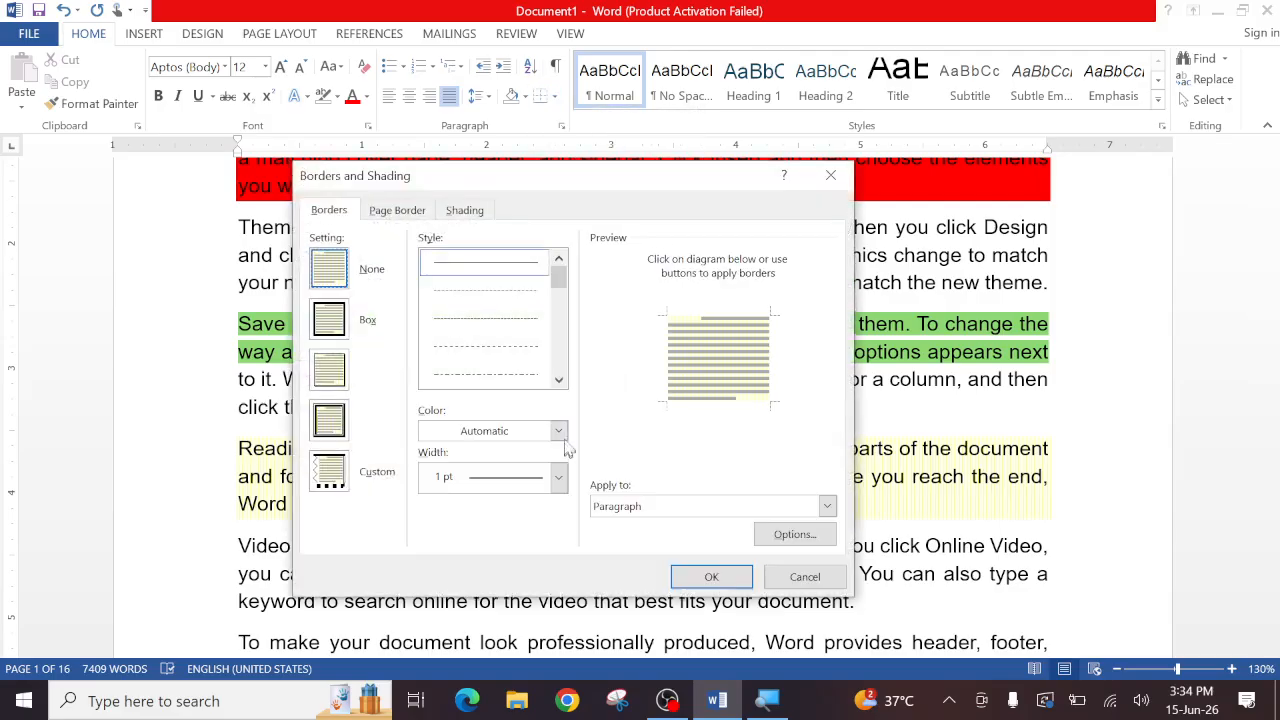
pyautogui.click(467, 211)
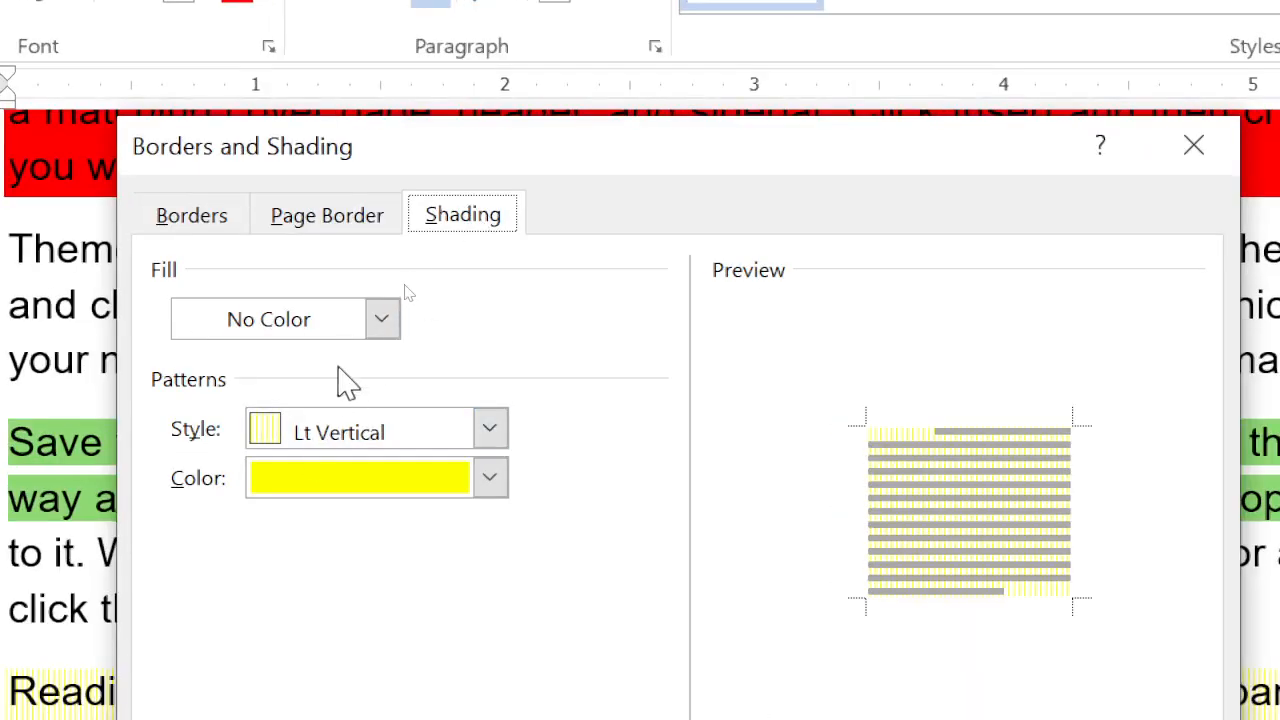
pyautogui.click(492, 432)
pyautogui.scroll(2, 340, 607)
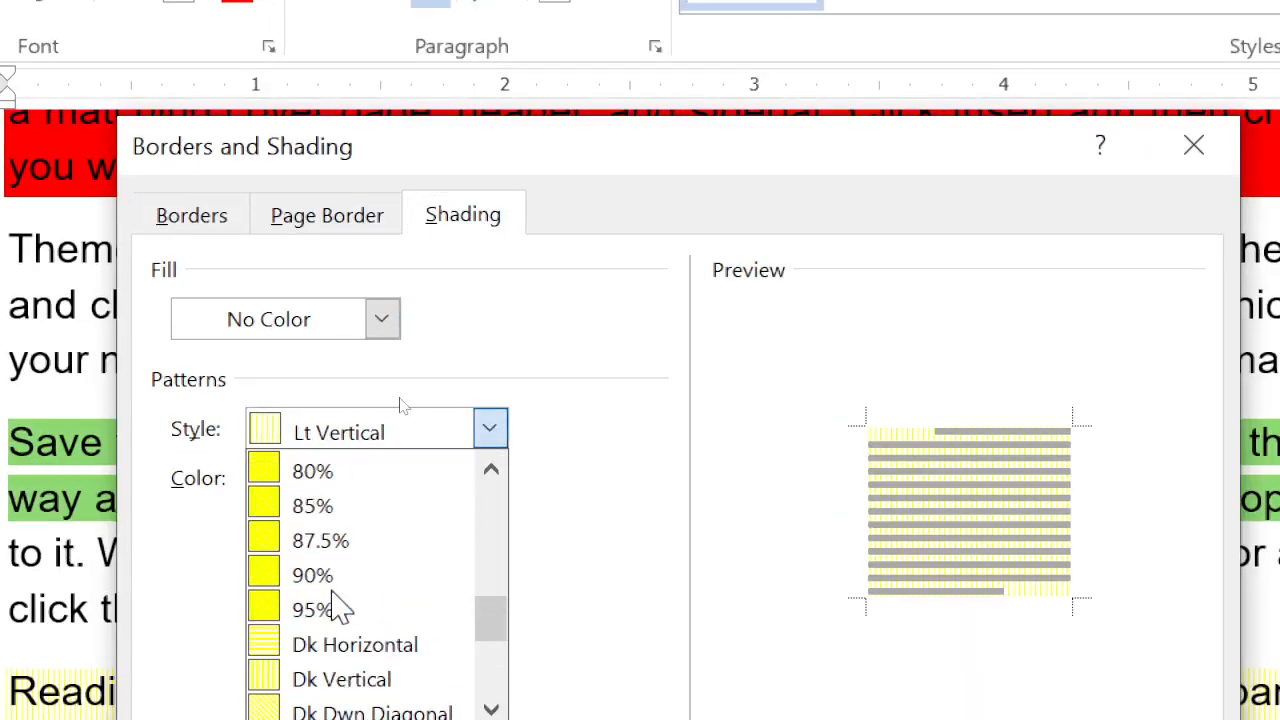
pyautogui.scroll(7, 336, 596)
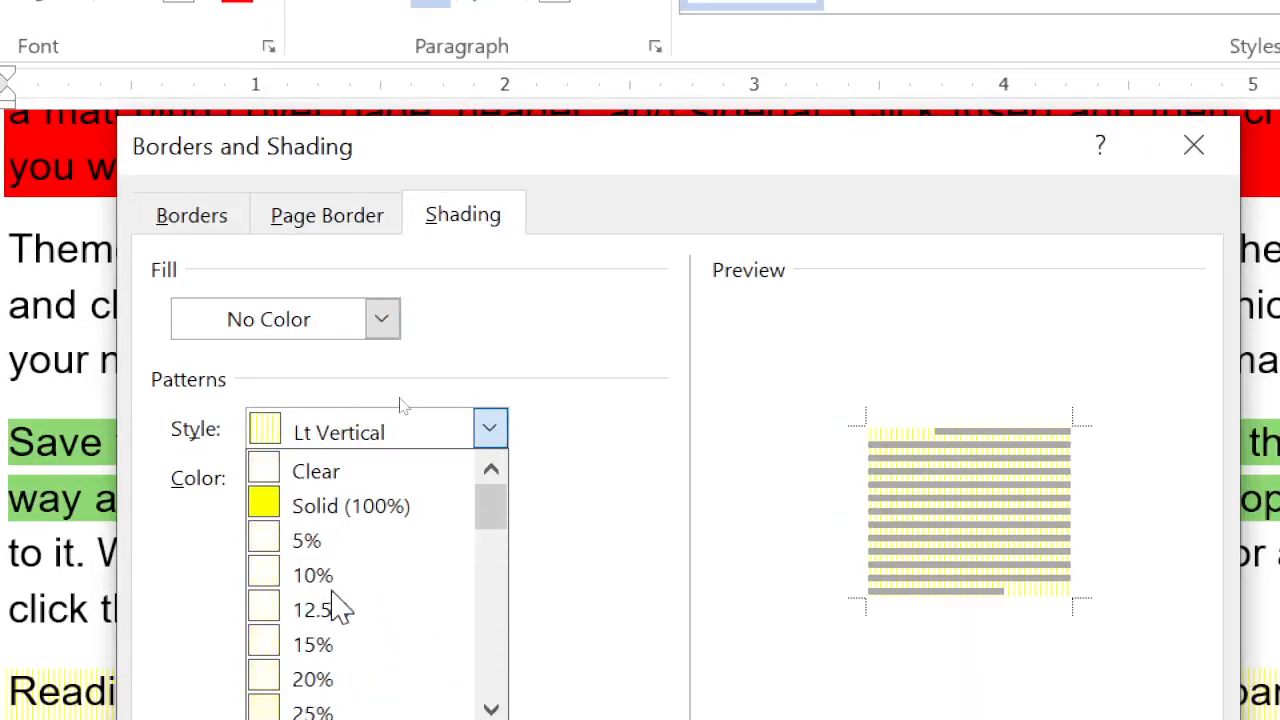
pyautogui.click(314, 471)
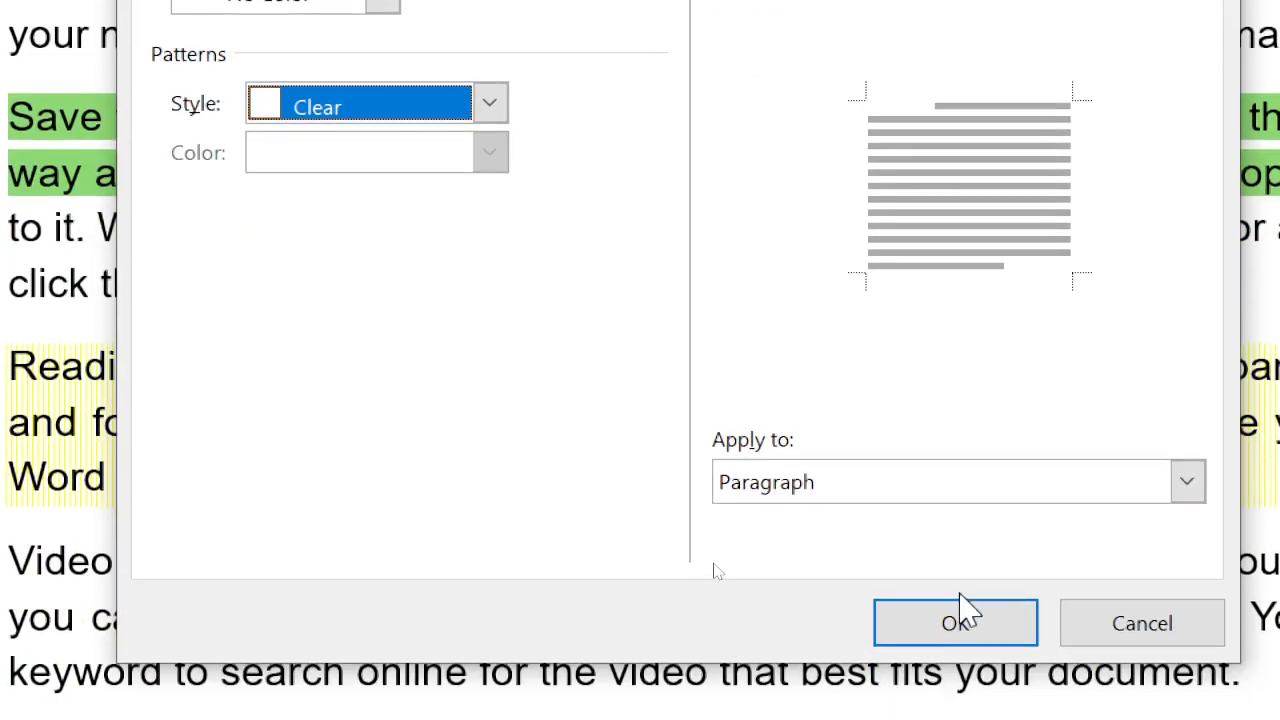
pyautogui.click(950, 623)
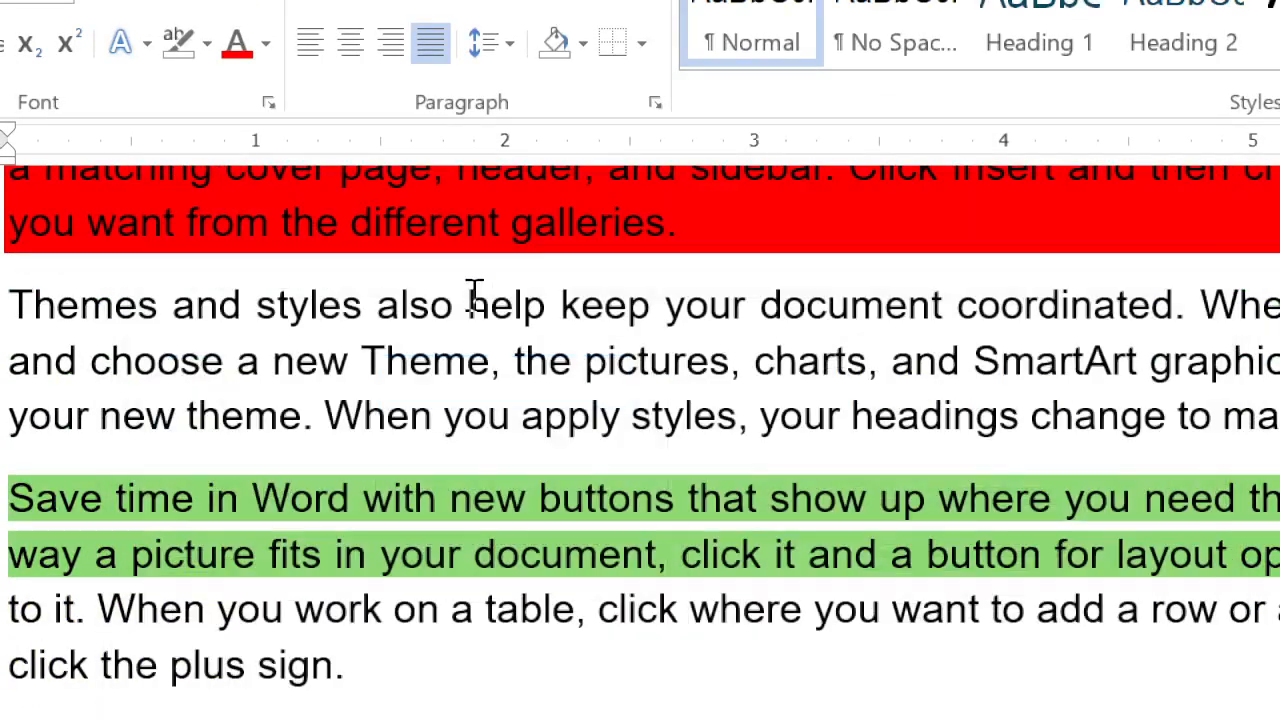
pyautogui.click(474, 297)
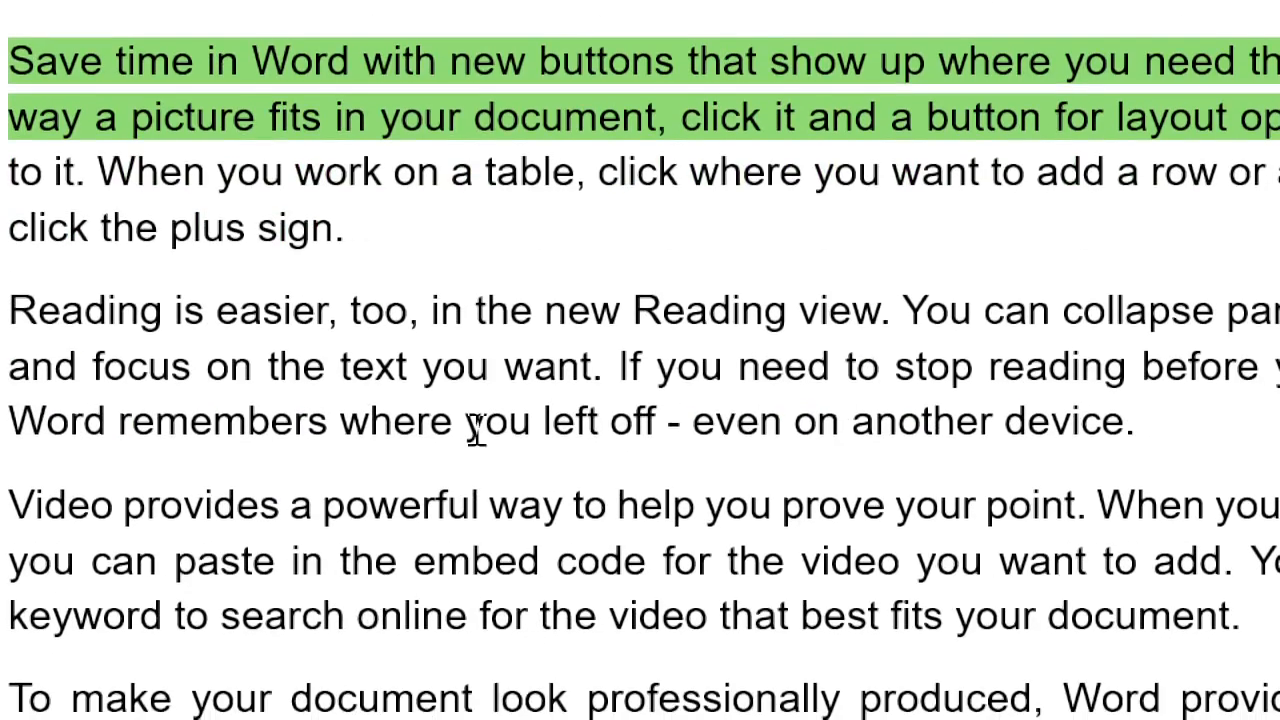